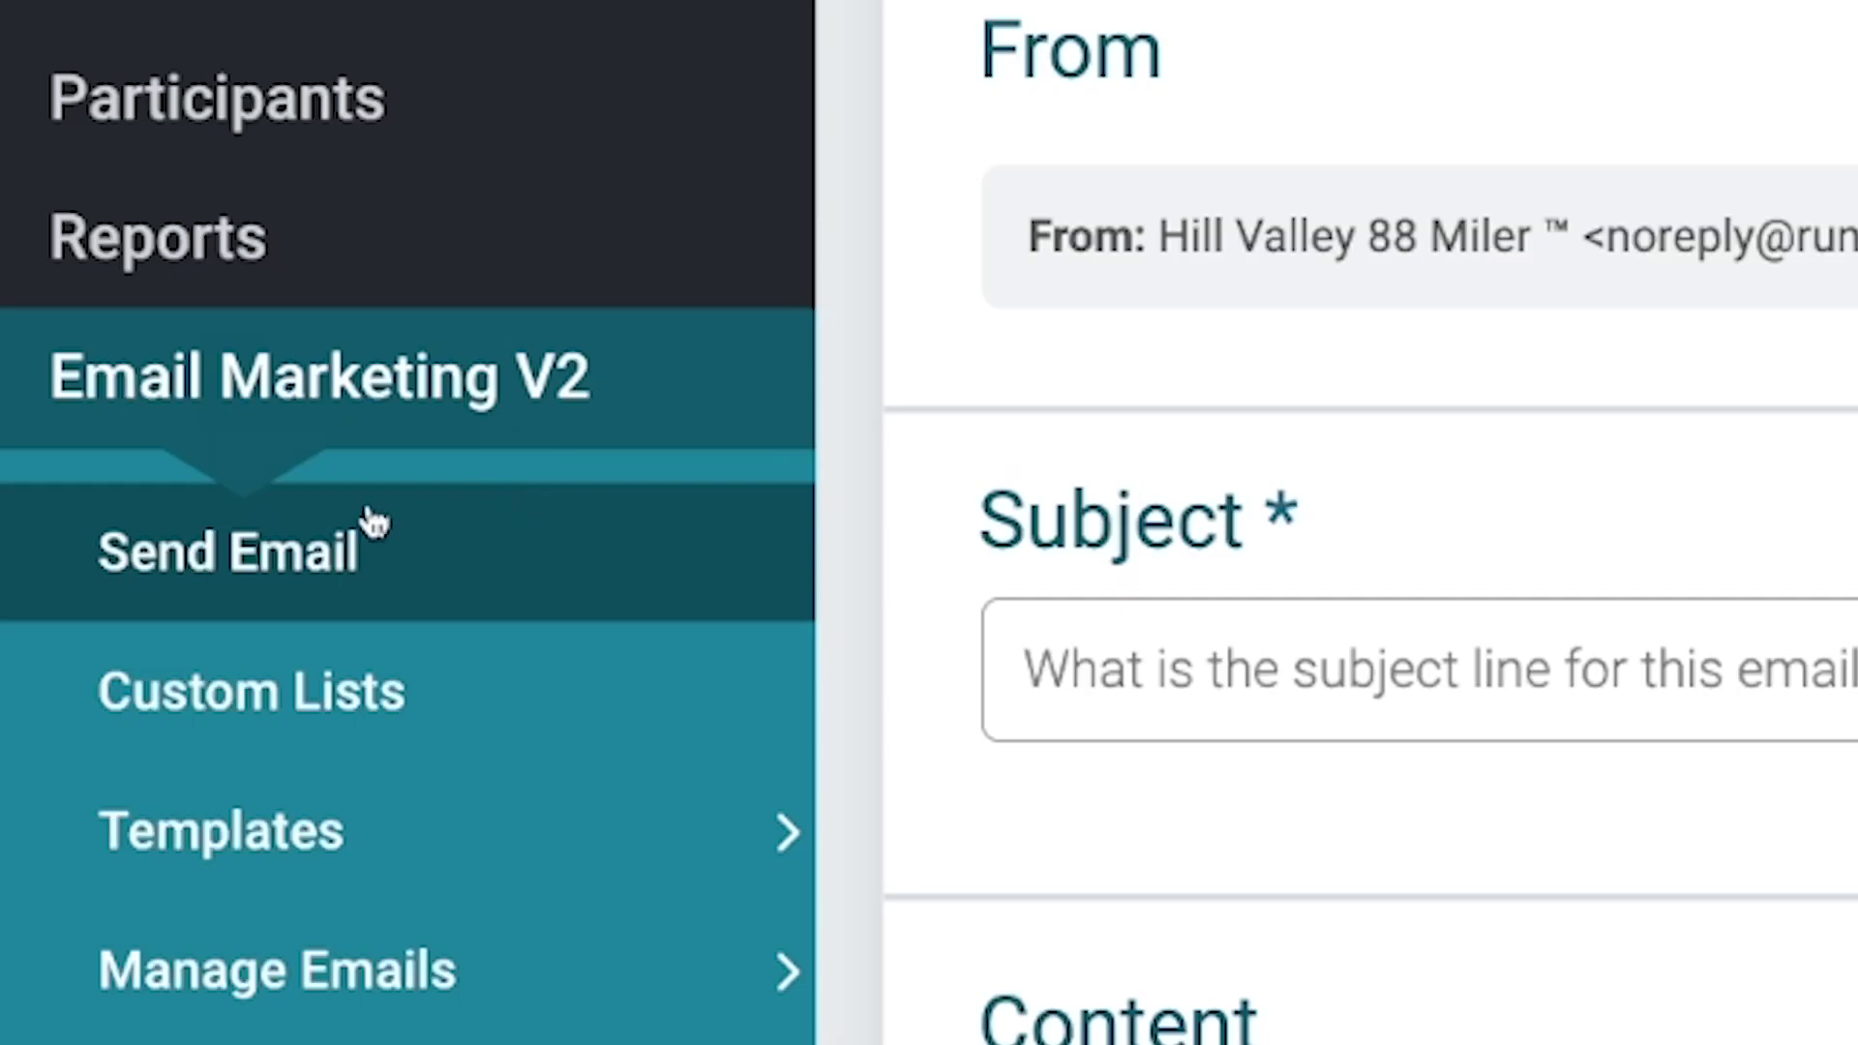
In Email Marketing V2's Send Email, save recipients that include Last Year's Participants and Past Participants and exclude Current Participants
{"action": "left_click", "coordinate": [343, 416]}
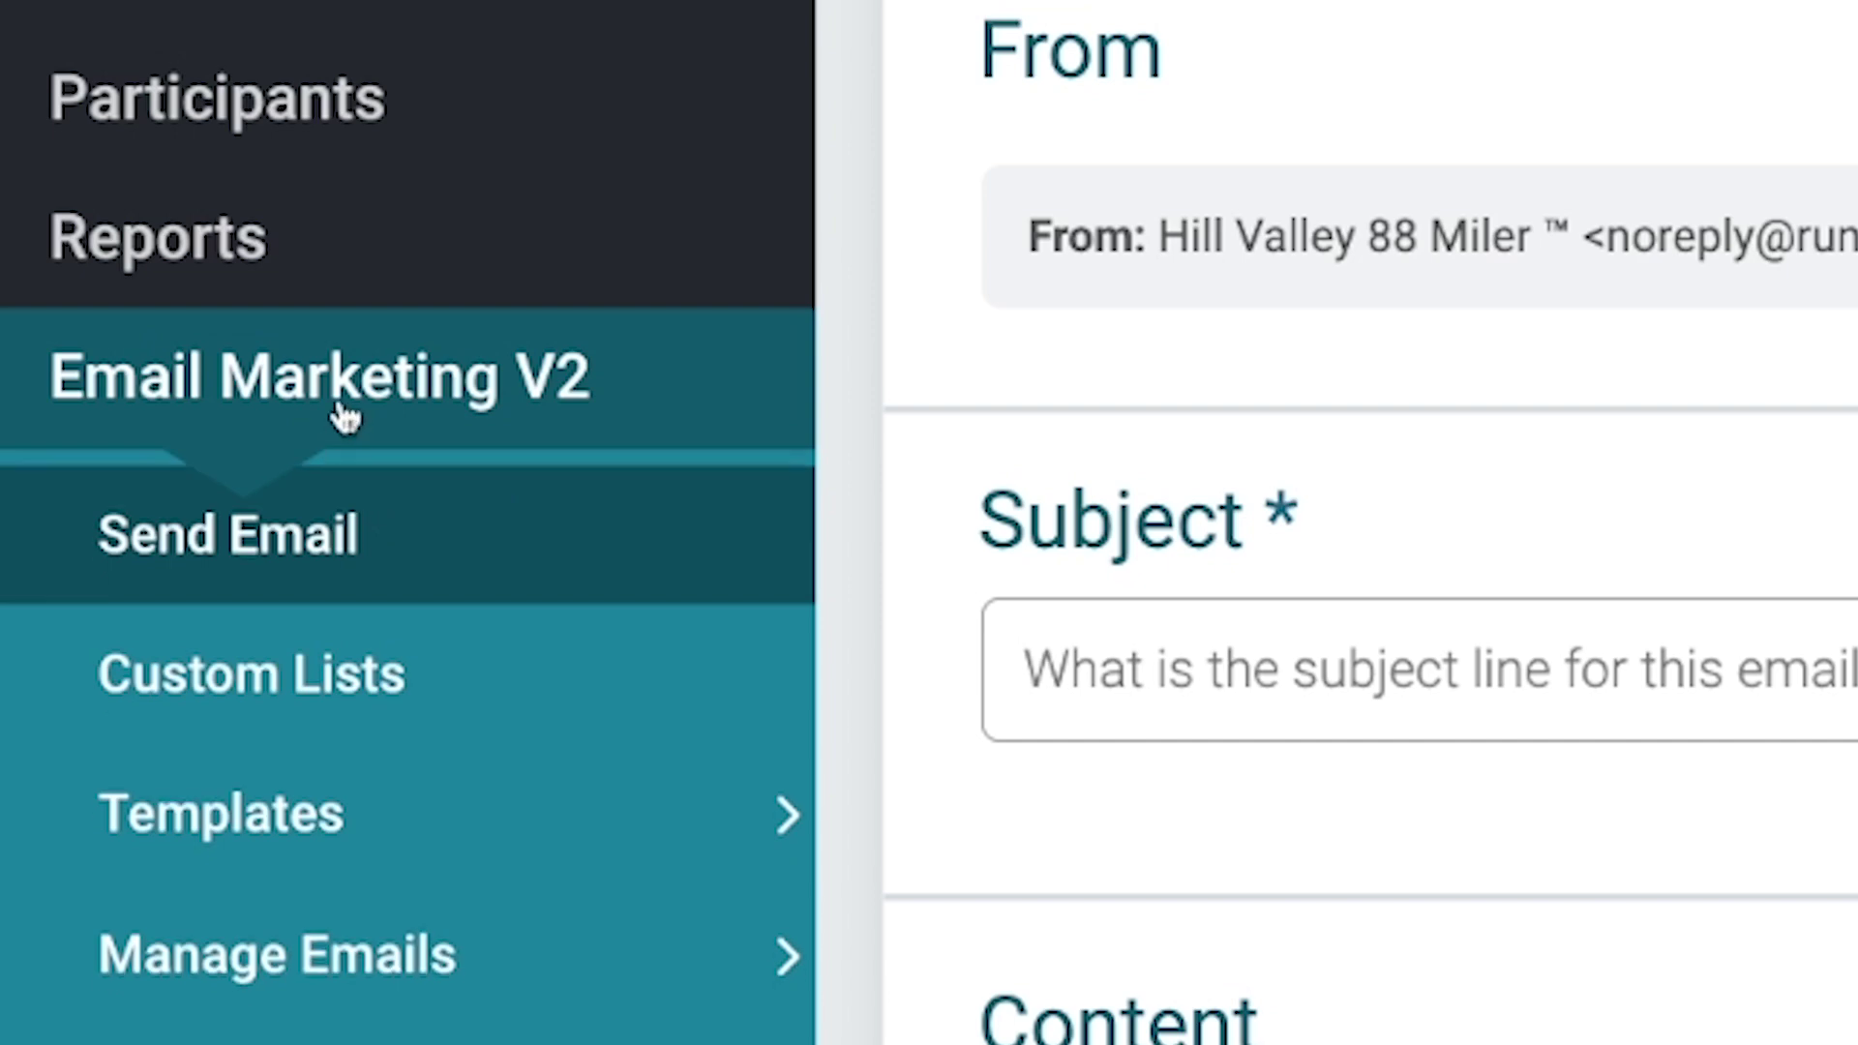
{"action": "left_click", "coordinate": [340, 404]}
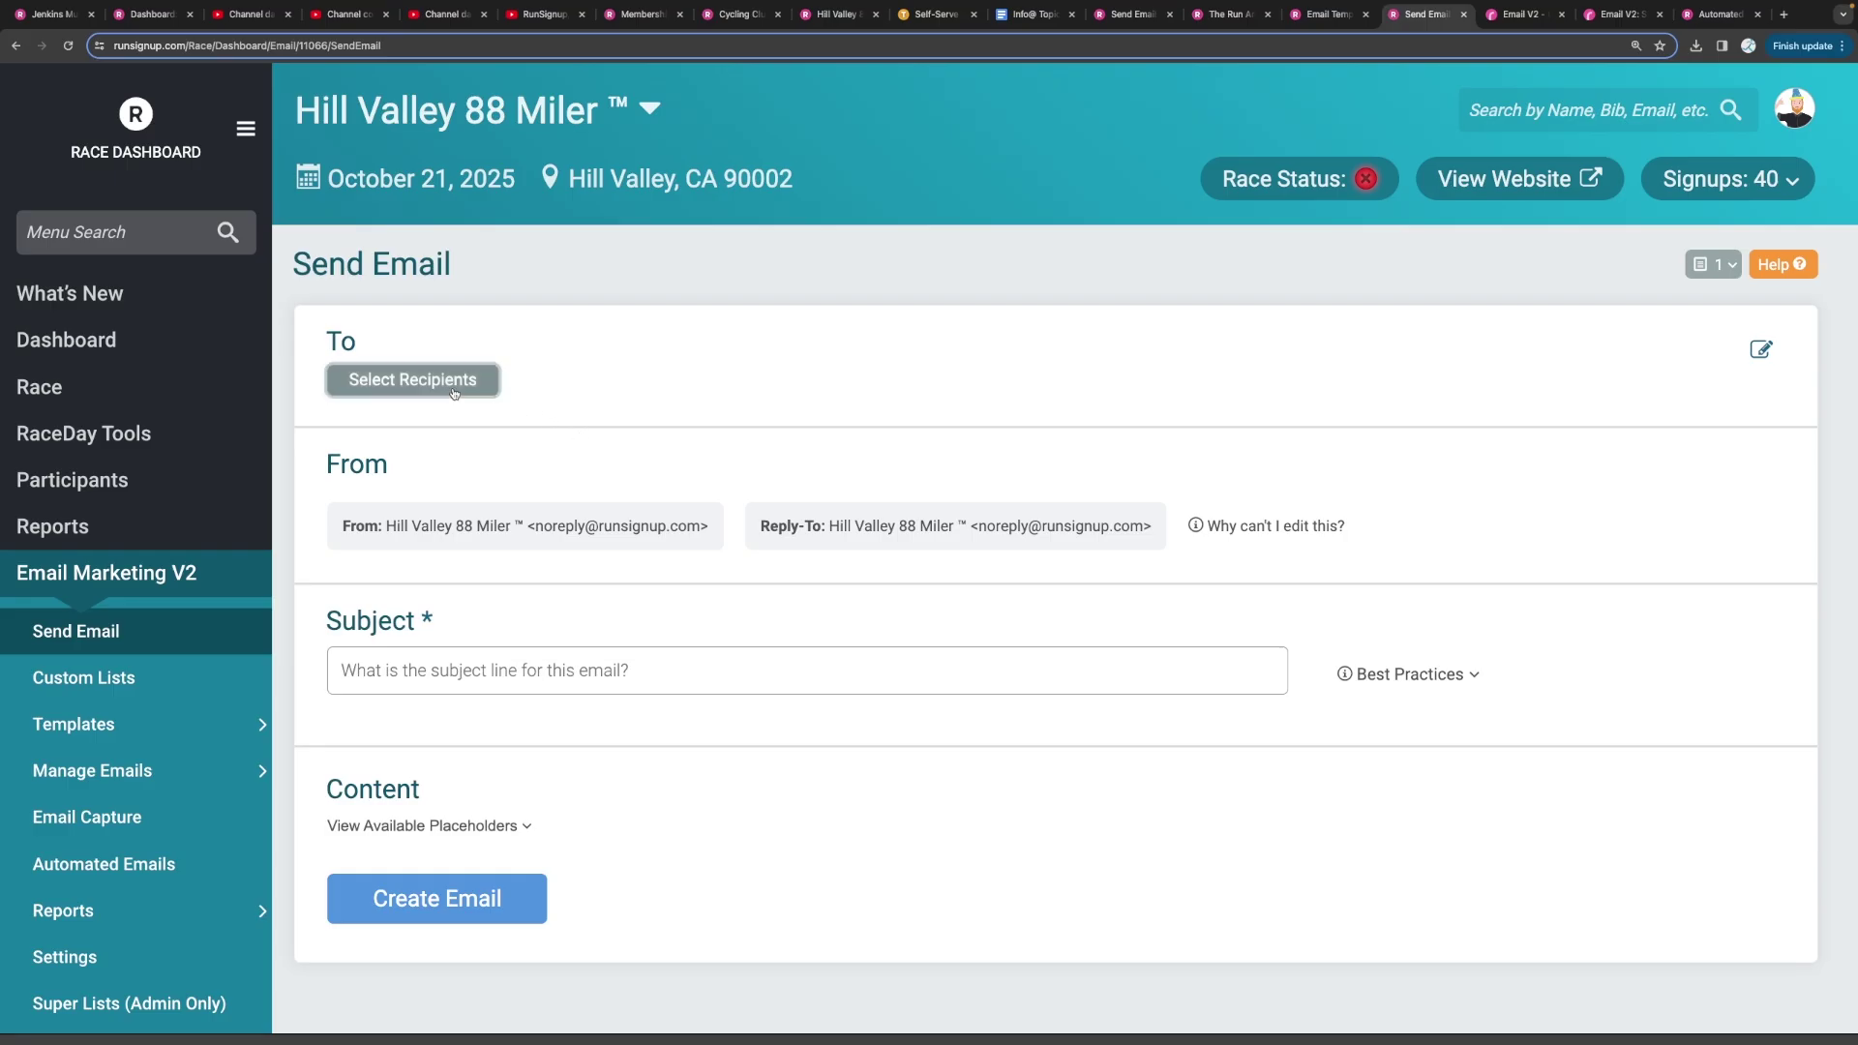
{"action": "left_click", "coordinate": [453, 389]}
{"action": "scroll", "coordinate": [732, 502], "scroll_direction": "down", "scroll_amount": 2}
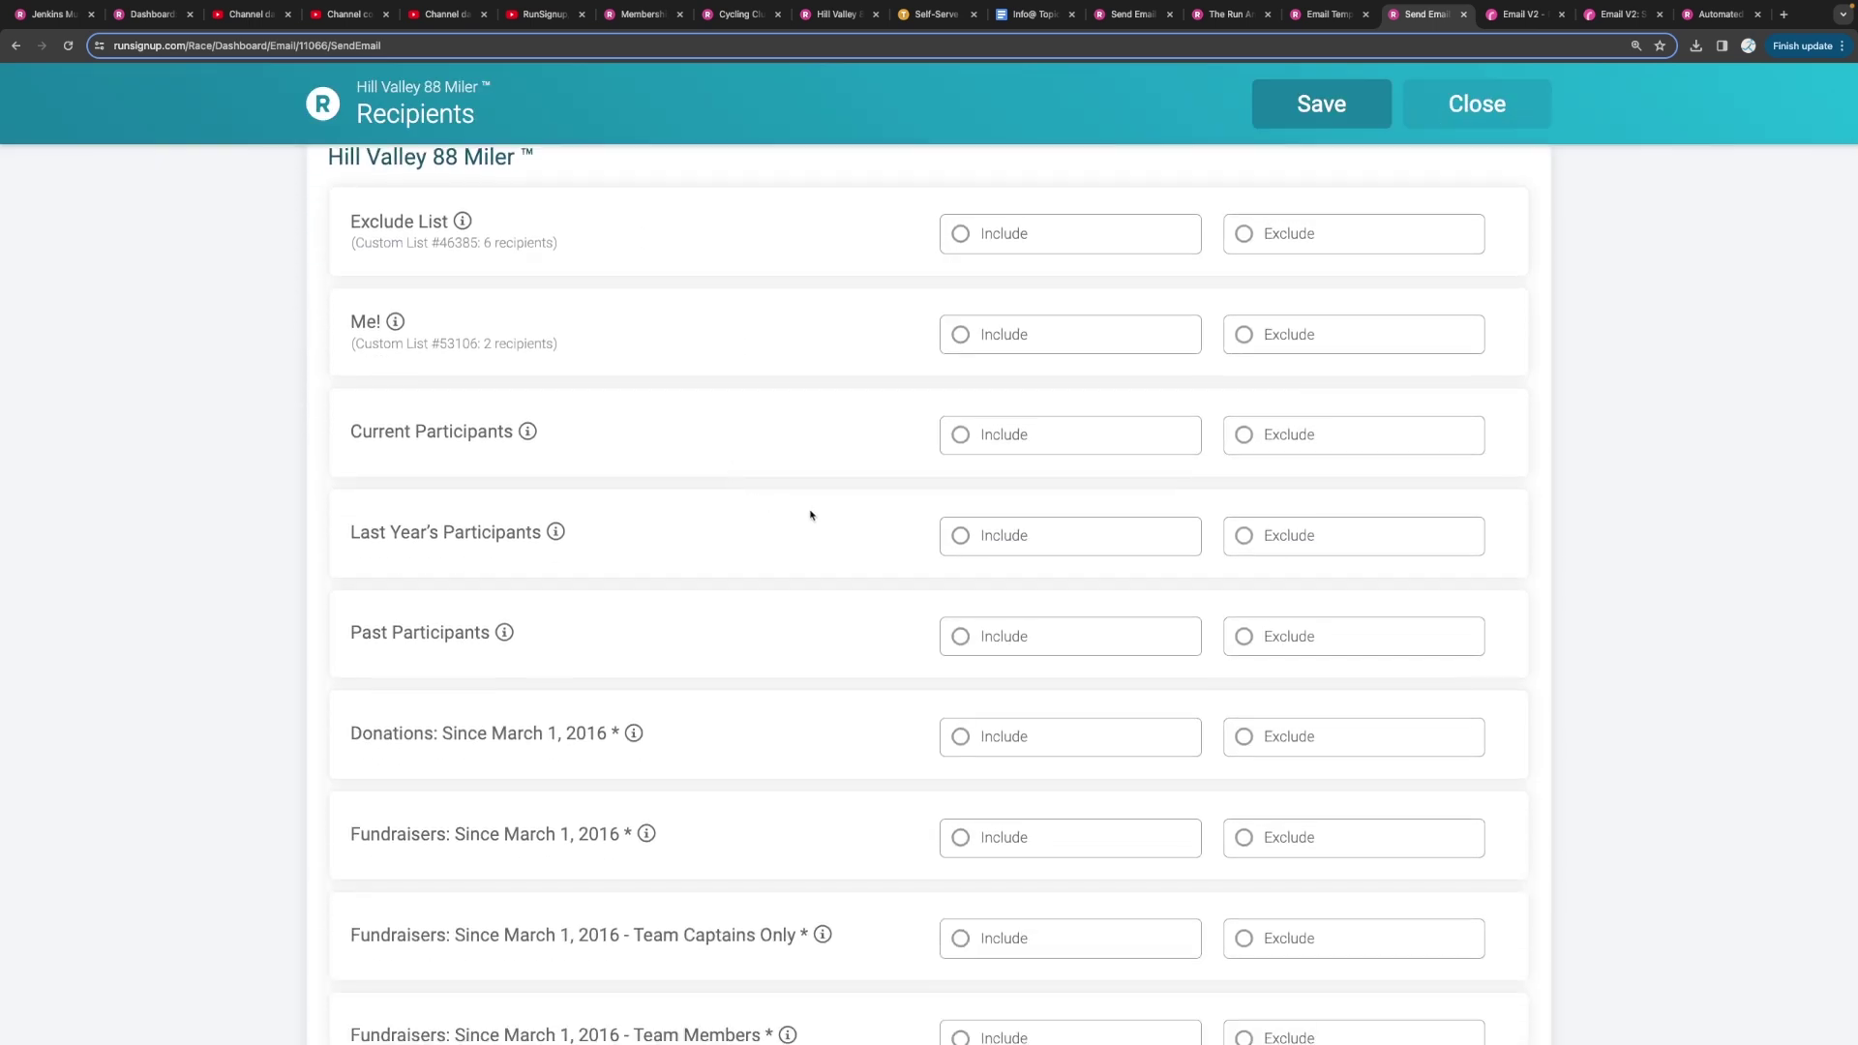
{"action": "left_click", "coordinate": [963, 538]}
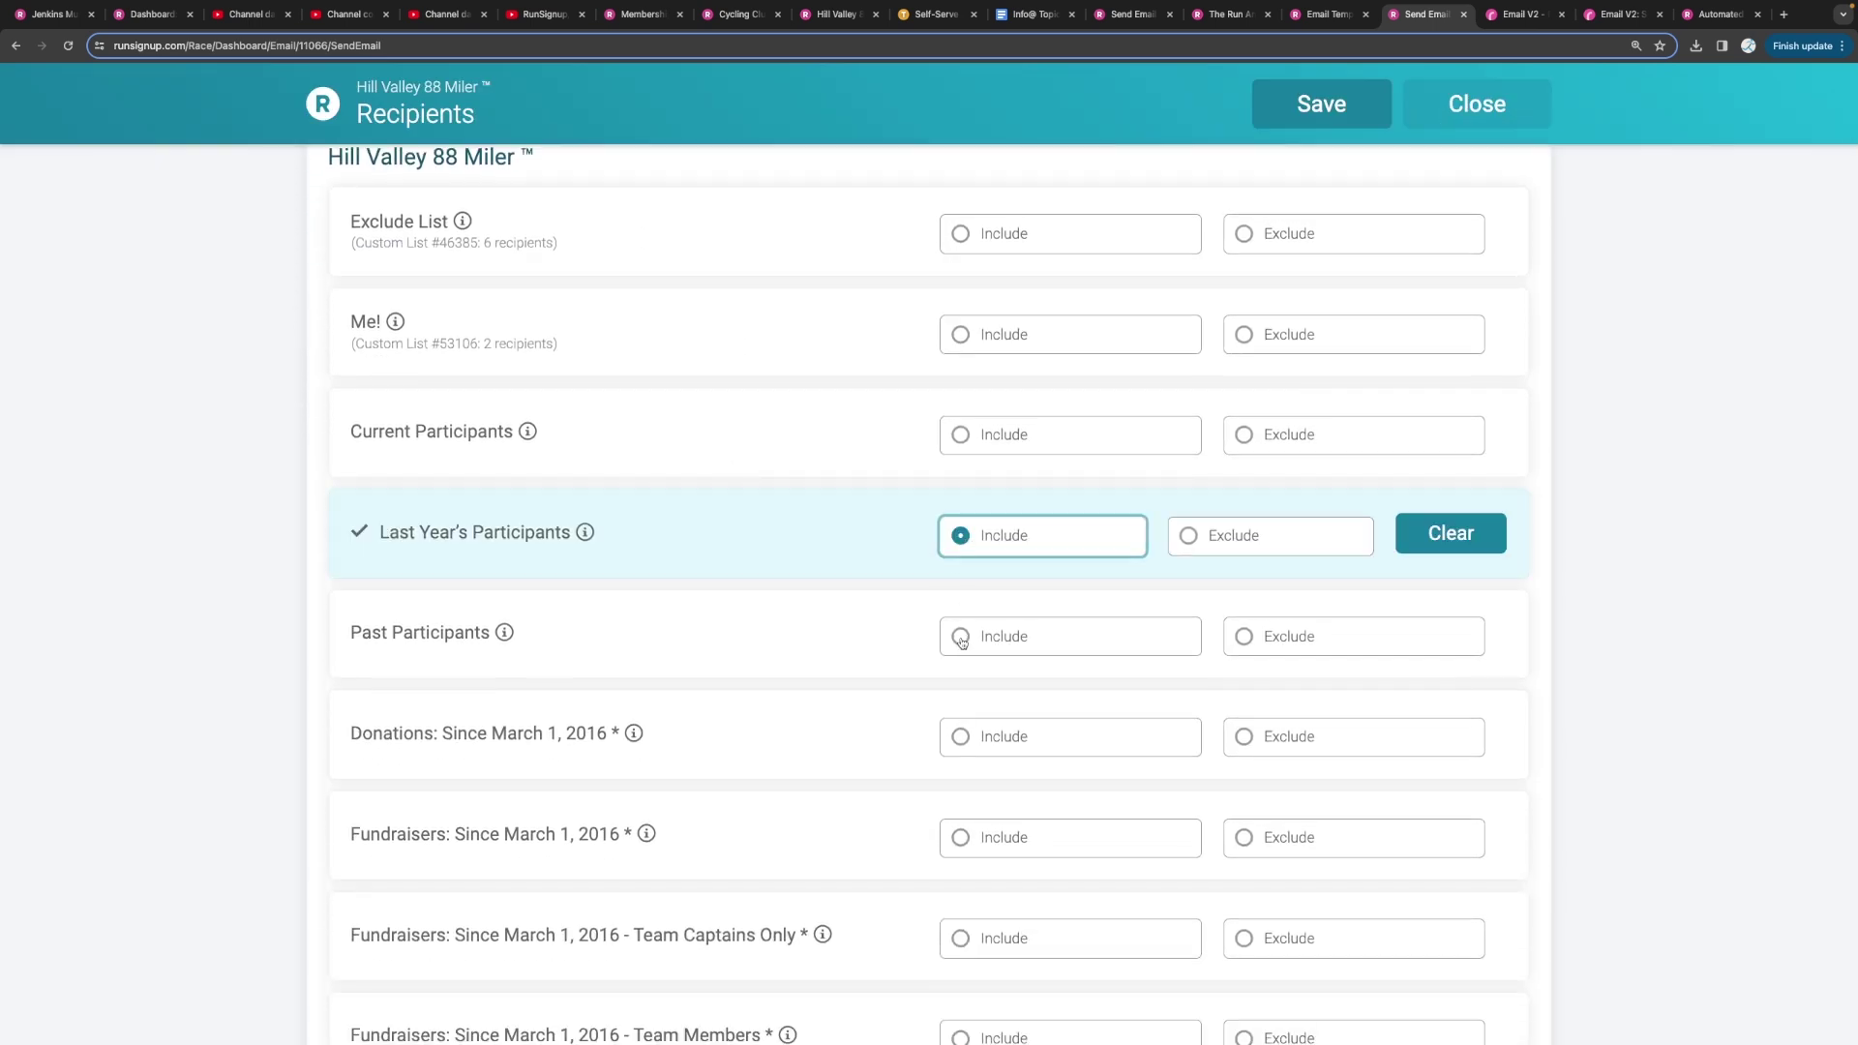
{"action": "left_click", "coordinate": [962, 640]}
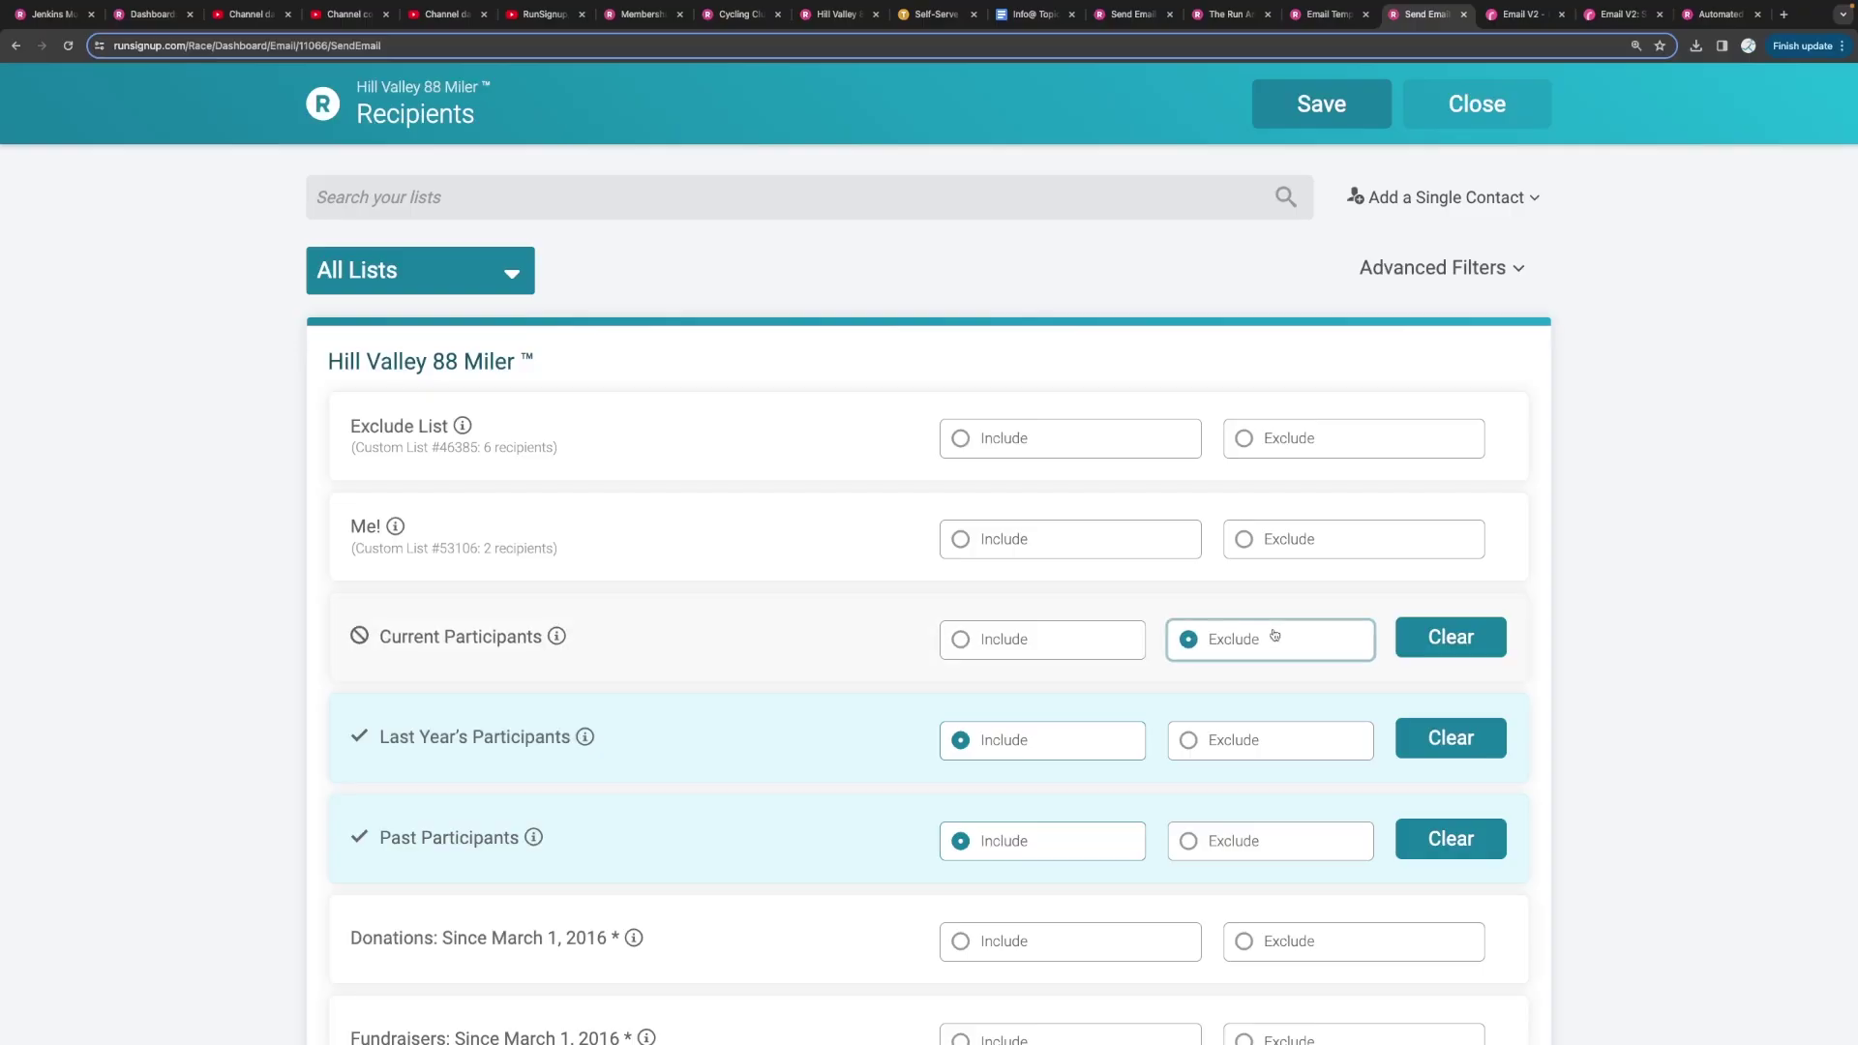
{"action": "scroll", "coordinate": [764, 630], "scroll_direction": "down", "scroll_amount": 2}
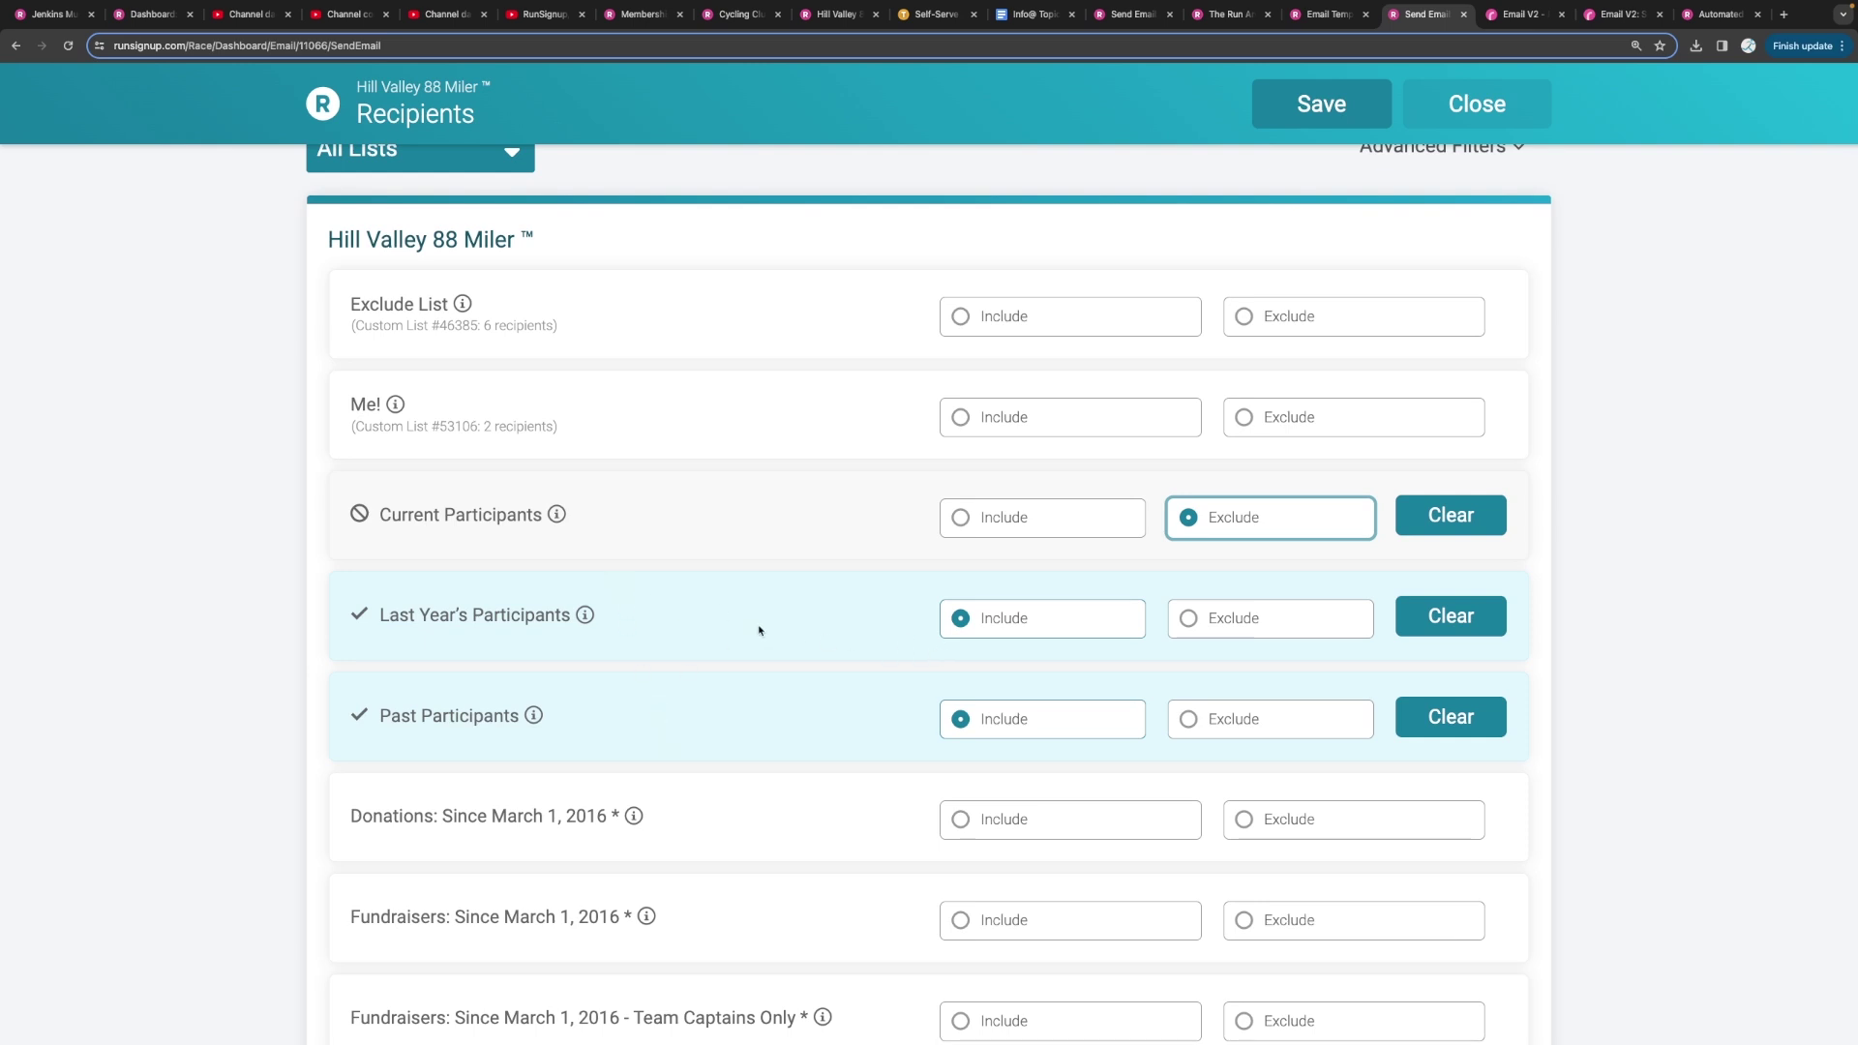
{"action": "left_click", "coordinate": [1487, 518]}
{"action": "left_click", "coordinate": [1303, 104]}
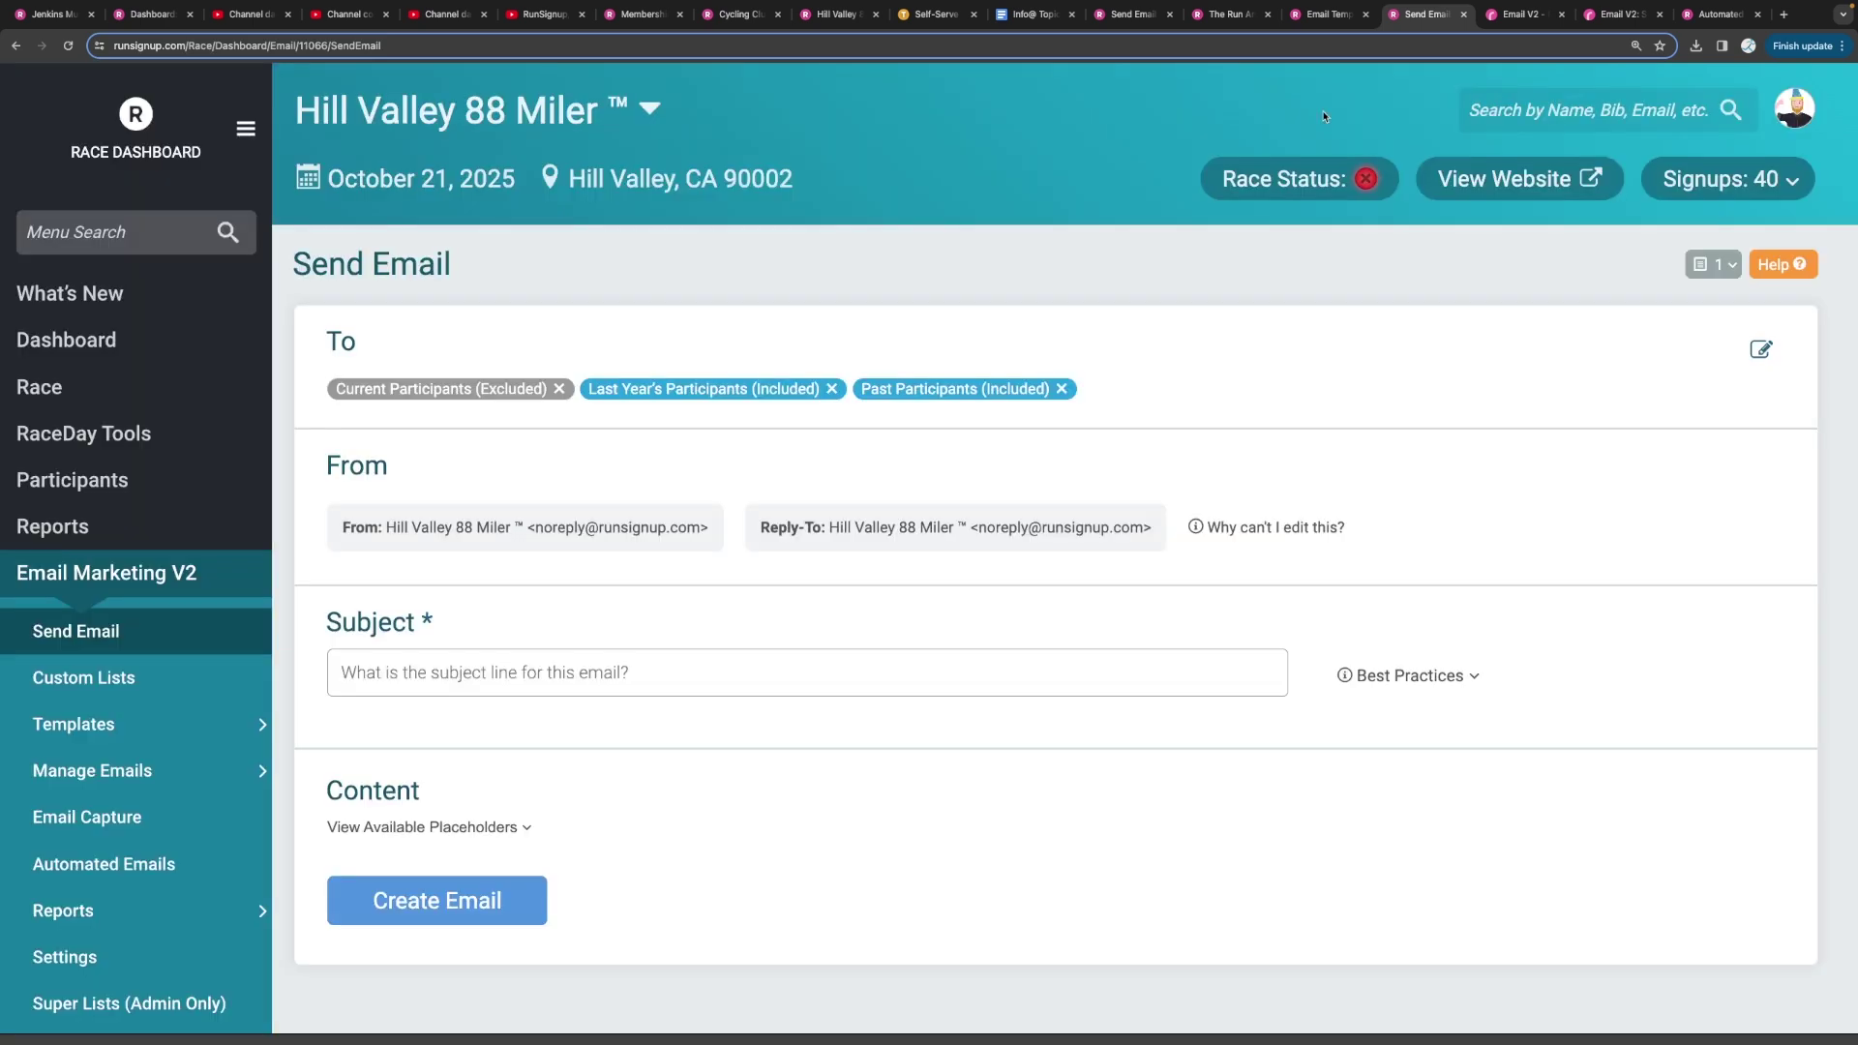
Set the subject line to "Time to Sign Up and Save!", checking its best practices, and start creating the email content
{"action": "left_click", "coordinate": [388, 683]}
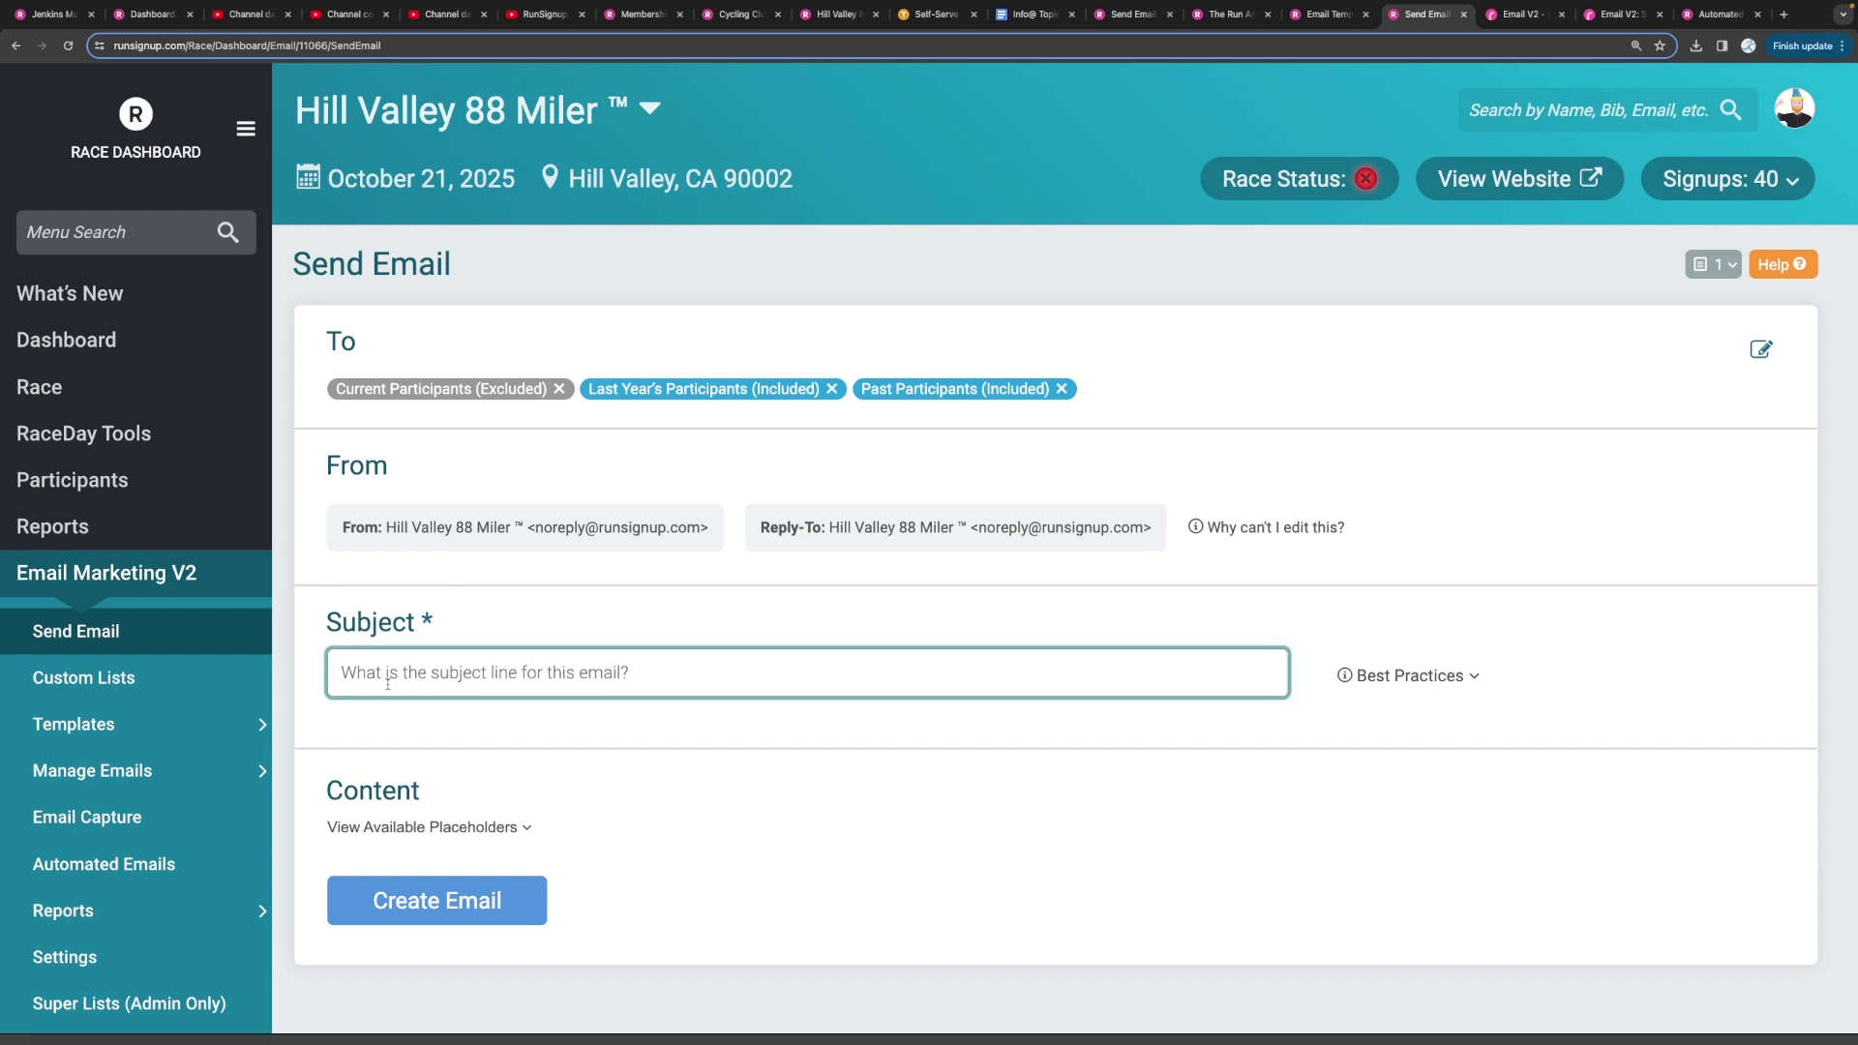
{"action": "type", "text": "Time to Sign U"}
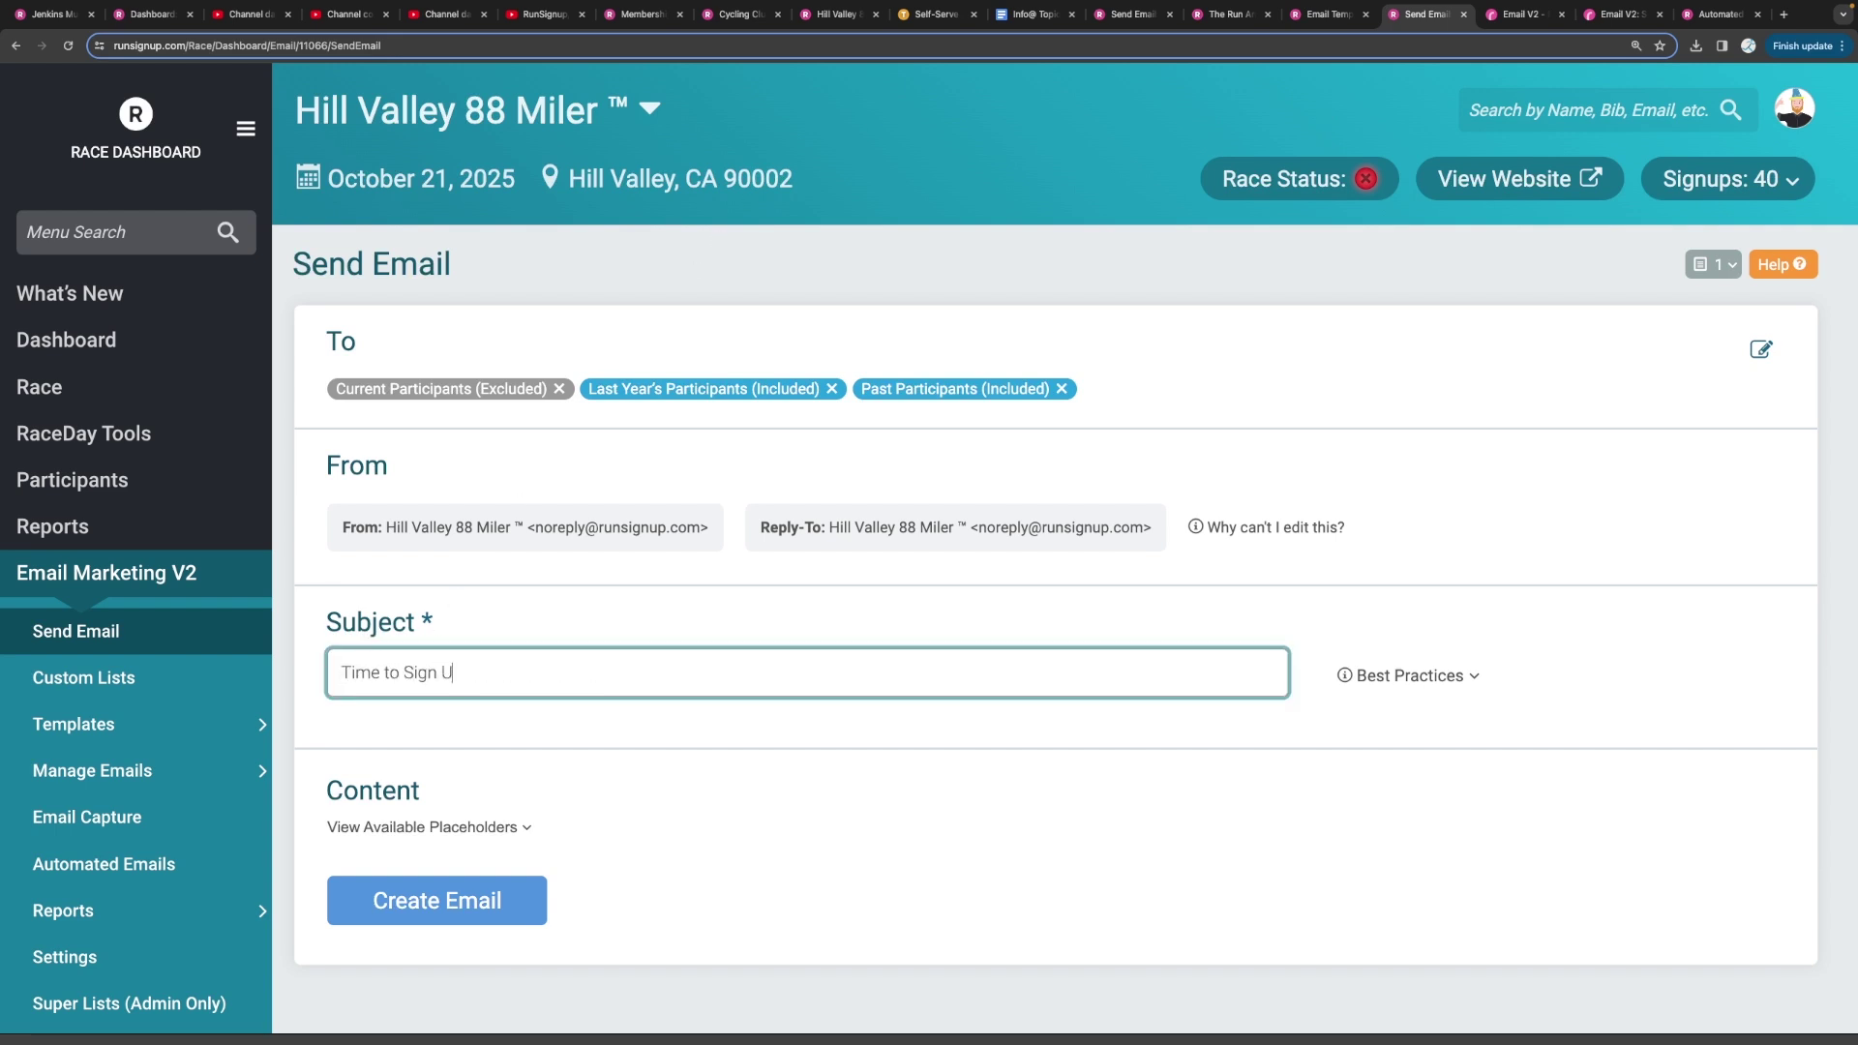
{"action": "type", "text": "p and Save!"}
{"action": "scroll", "coordinate": [545, 972], "scroll_direction": "down", "scroll_amount": 2}
{"action": "left_click", "coordinate": [1397, 472]}
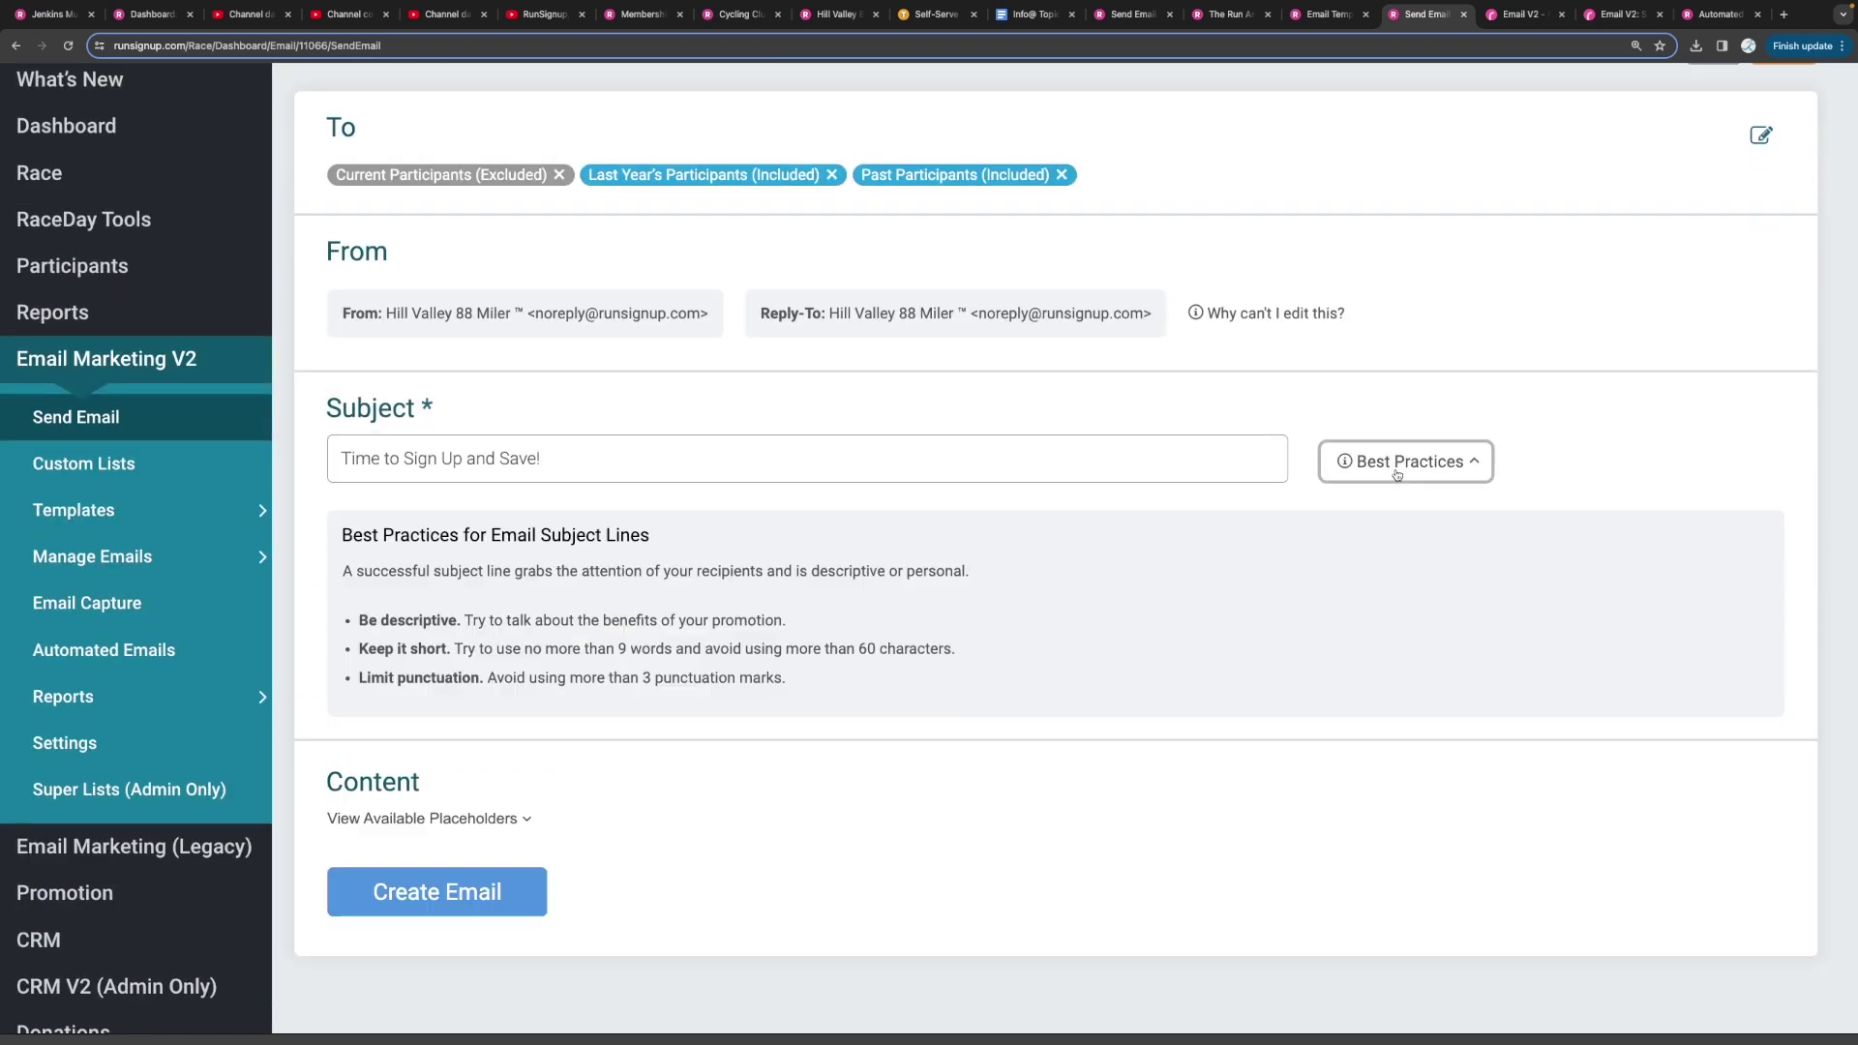
{"action": "left_click", "coordinate": [1396, 473]}
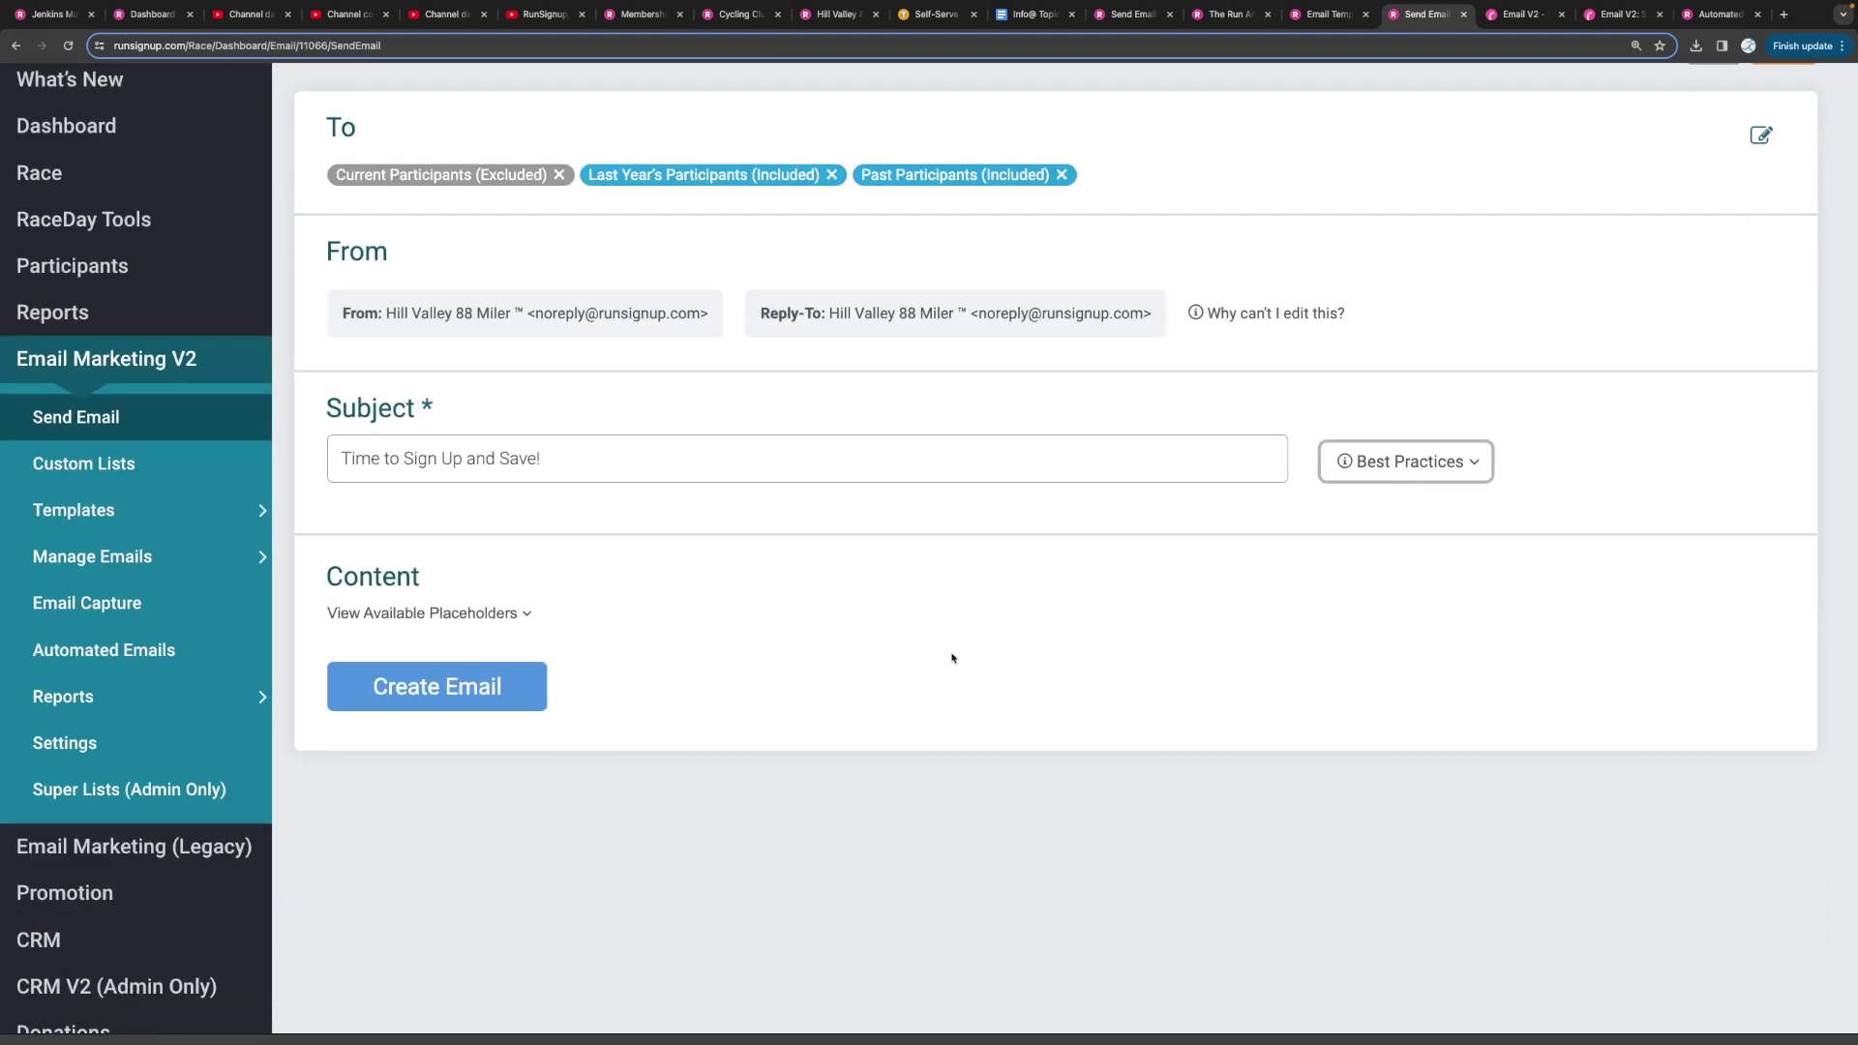
{"action": "left_click", "coordinate": [481, 704]}
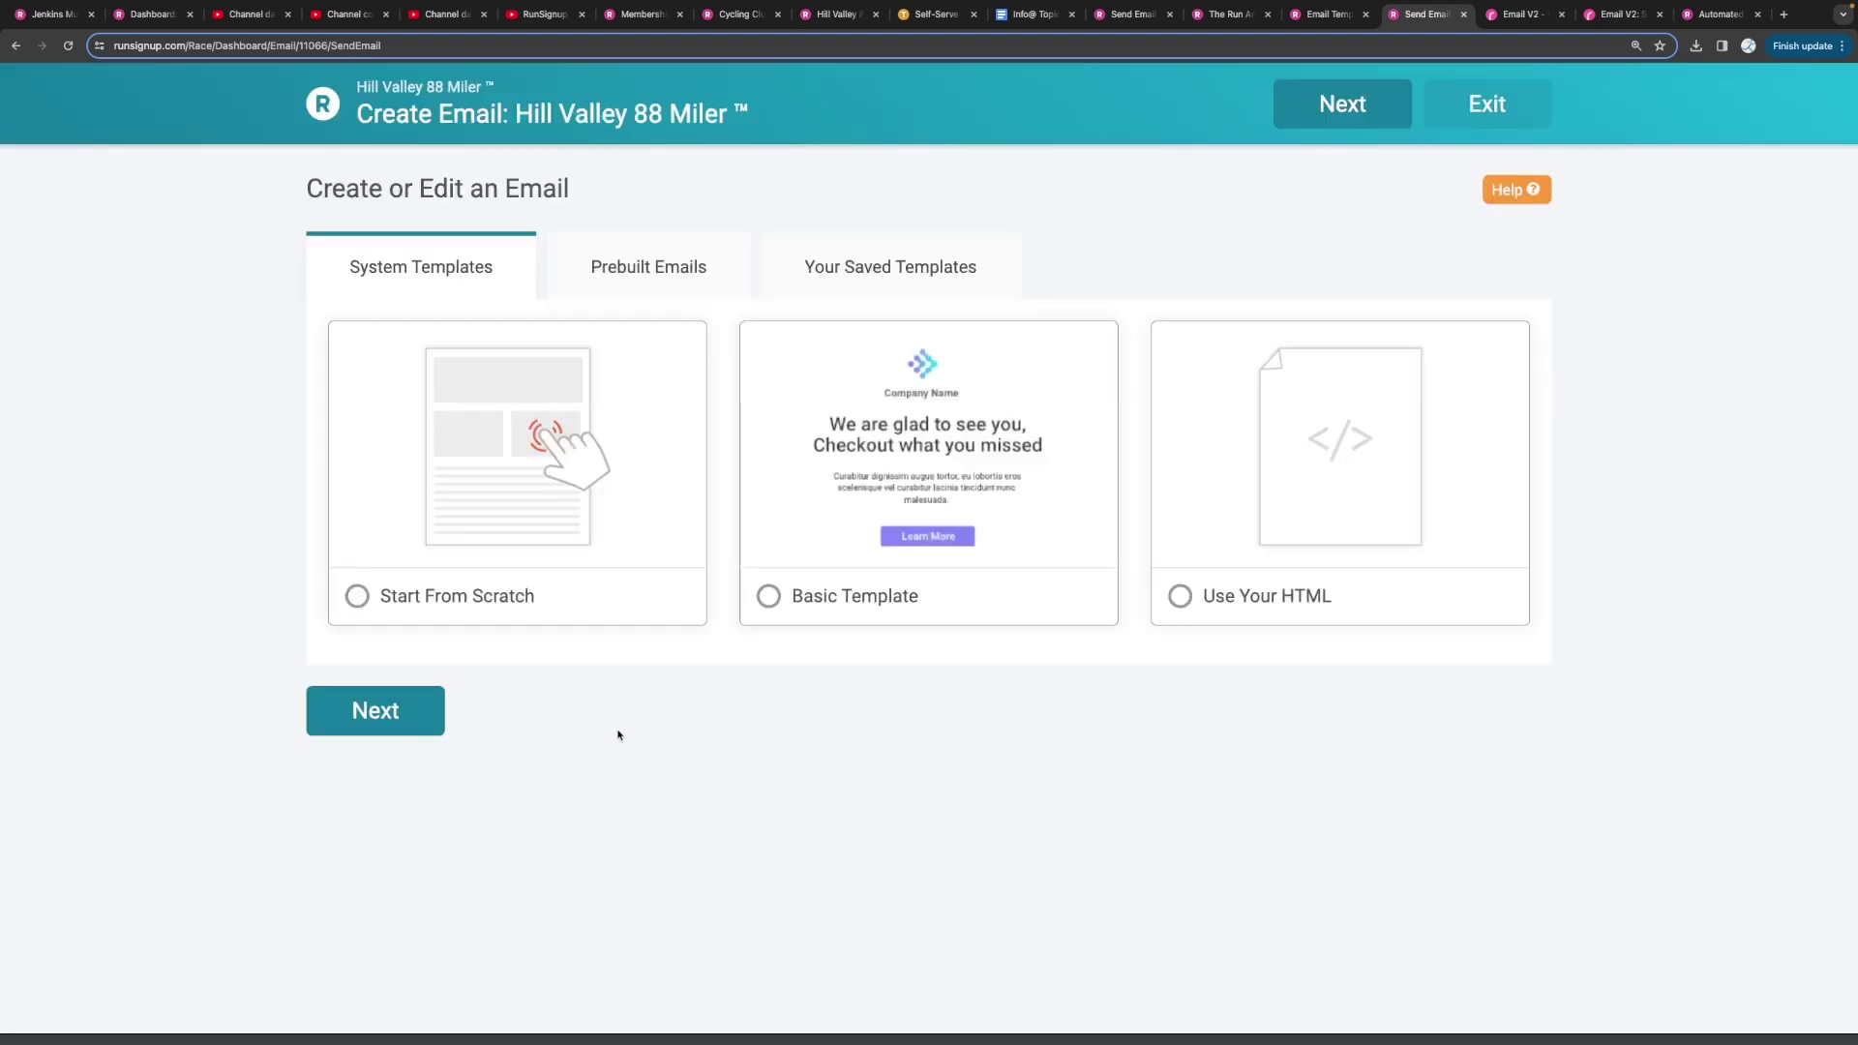
Look through the saved templates and the prebuilt marketing emails
{"action": "left_click", "coordinate": [879, 278]}
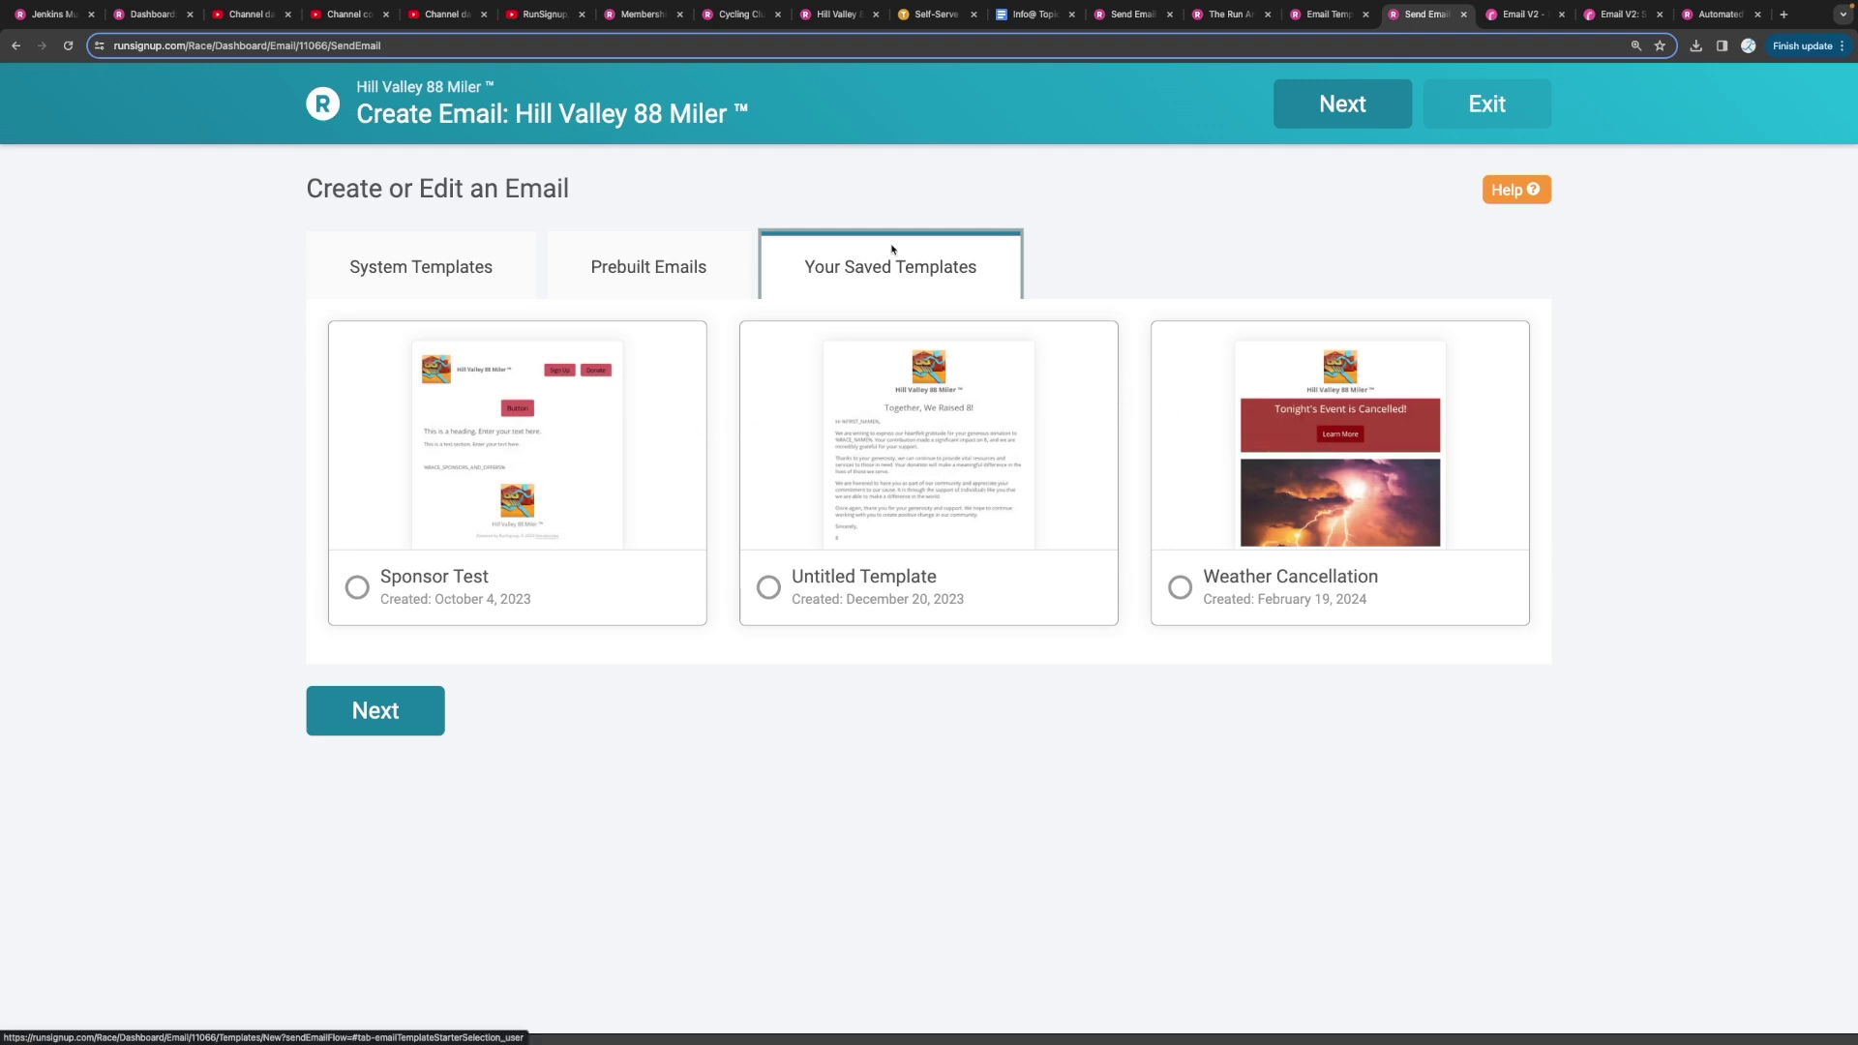
{"action": "left_click", "coordinate": [657, 269]}
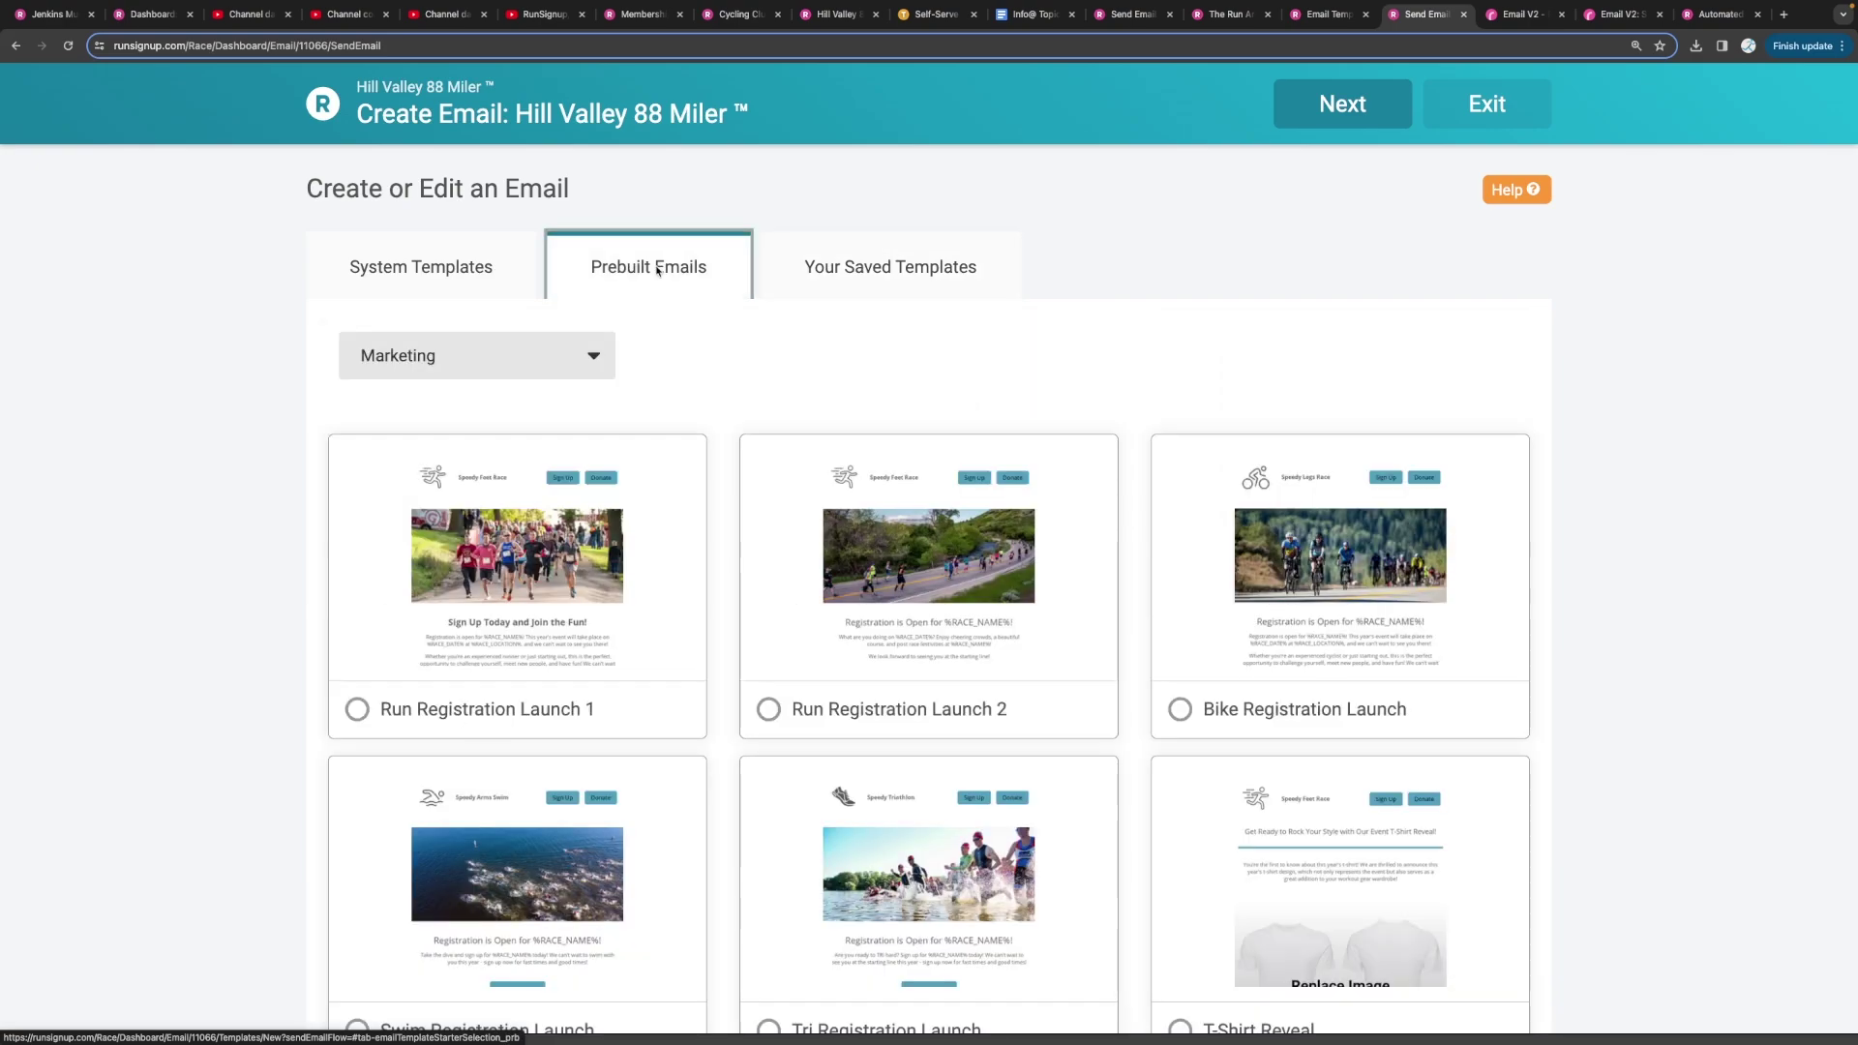
{"action": "scroll", "coordinate": [741, 344], "scroll_direction": "down", "scroll_amount": 12}
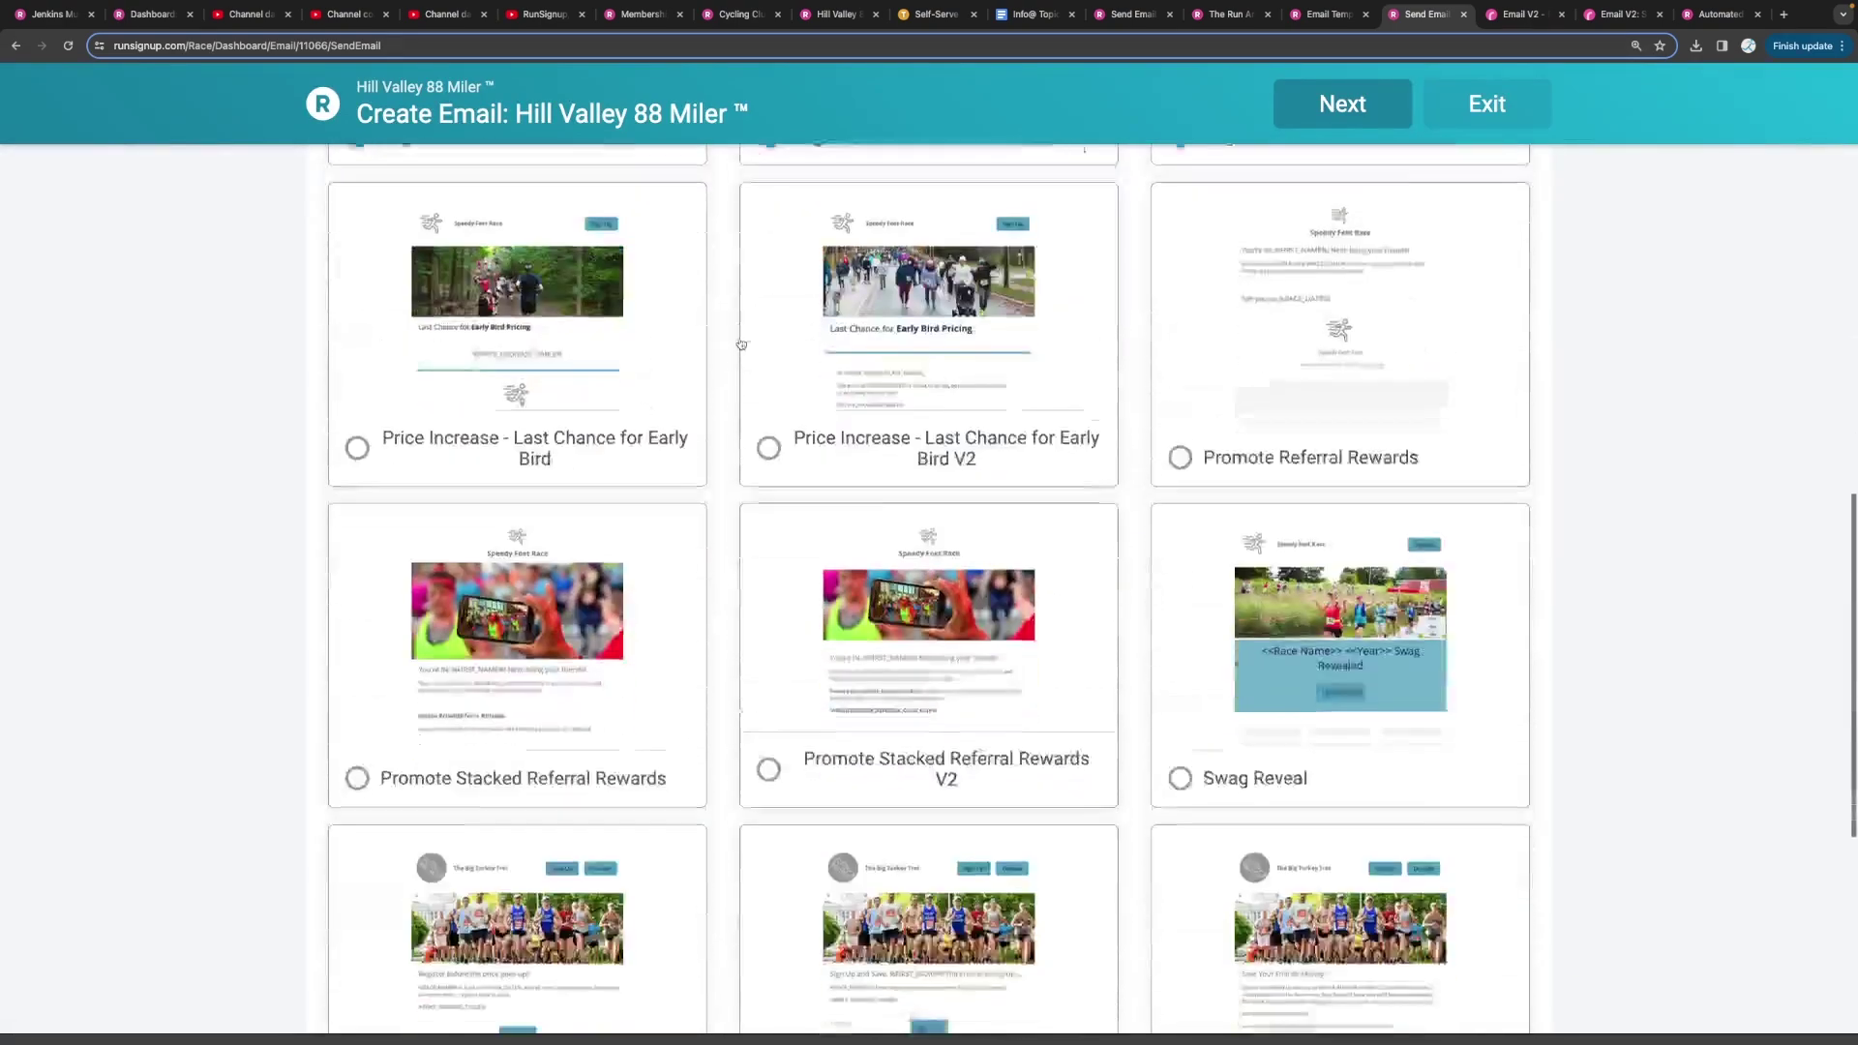
{"action": "scroll", "coordinate": [741, 345], "scroll_direction": "down", "scroll_amount": 7}
{"action": "scroll", "coordinate": [741, 345], "scroll_direction": "up", "scroll_amount": 2}
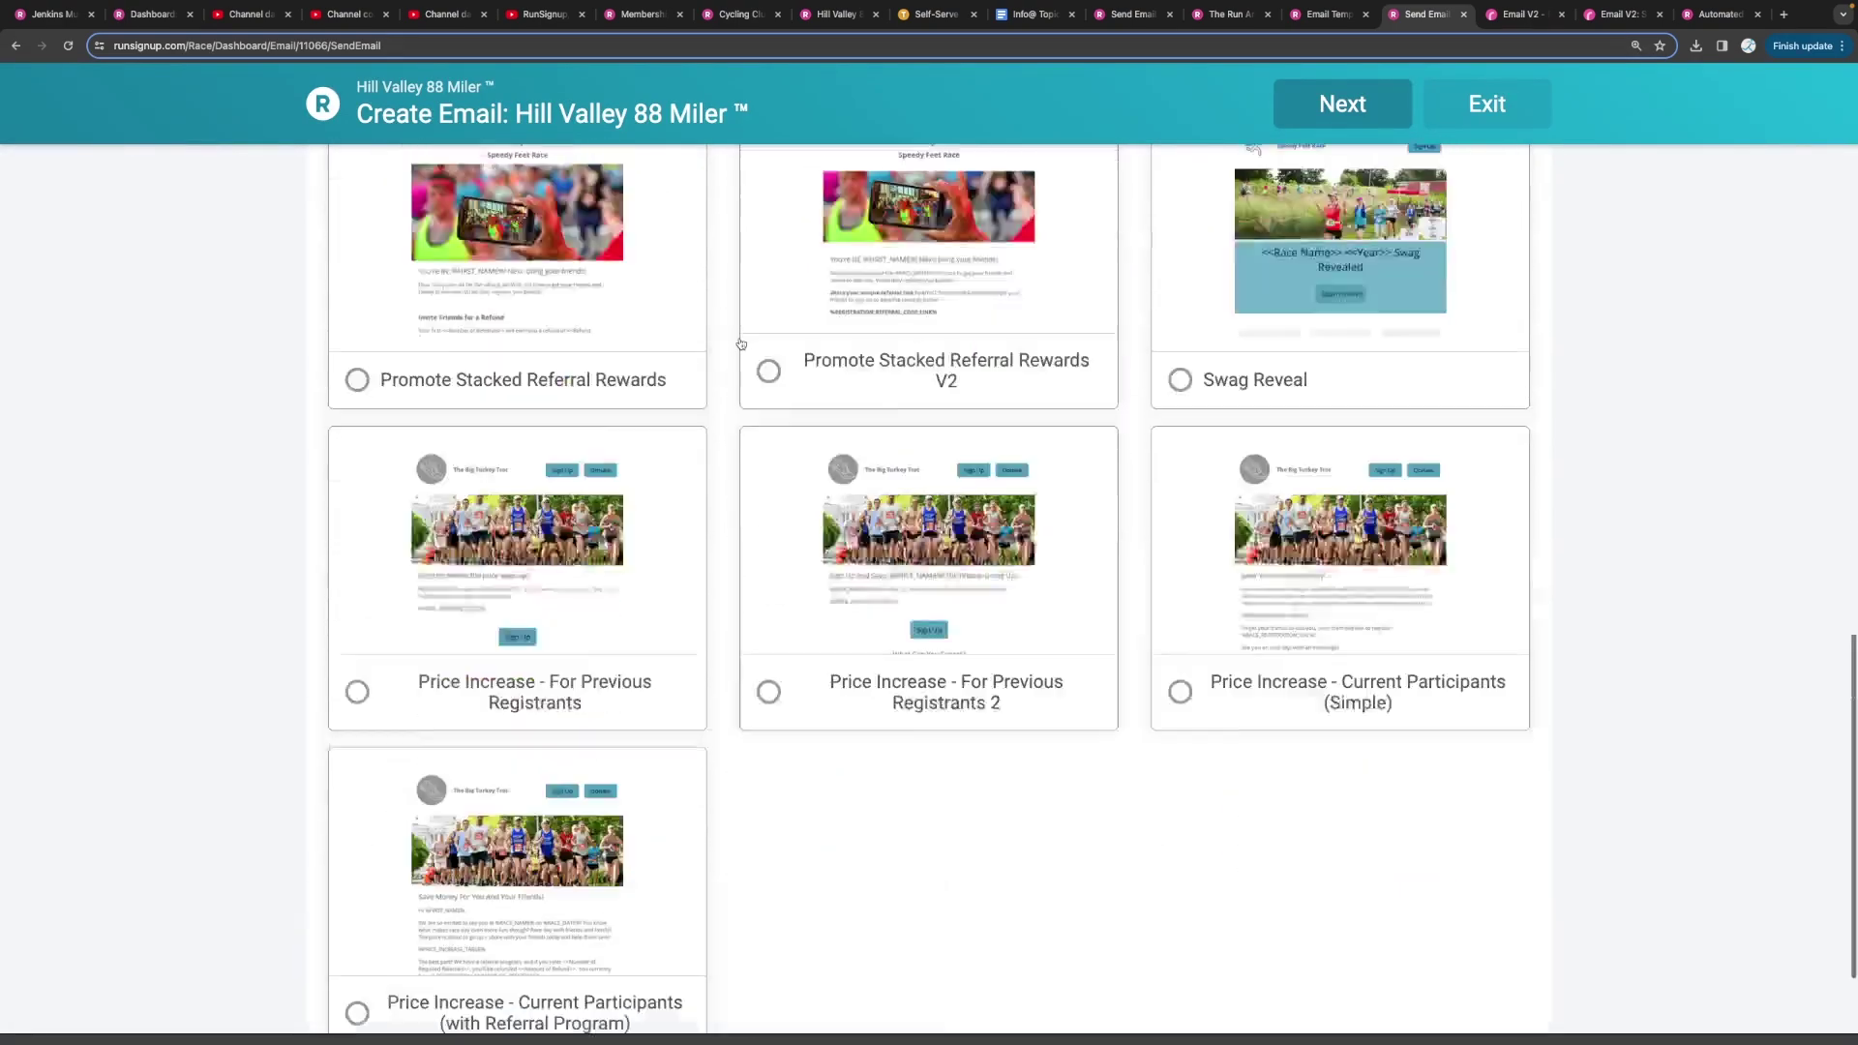
{"action": "scroll", "coordinate": [741, 344], "scroll_direction": "up", "scroll_amount": 15}
Browse the prebuilt emails by category, from Pre-Race, Post-Race and Donations & Fundraising to Automated Email Templates and Generic Templates, returning to Marketing
{"action": "left_click", "coordinate": [513, 353]}
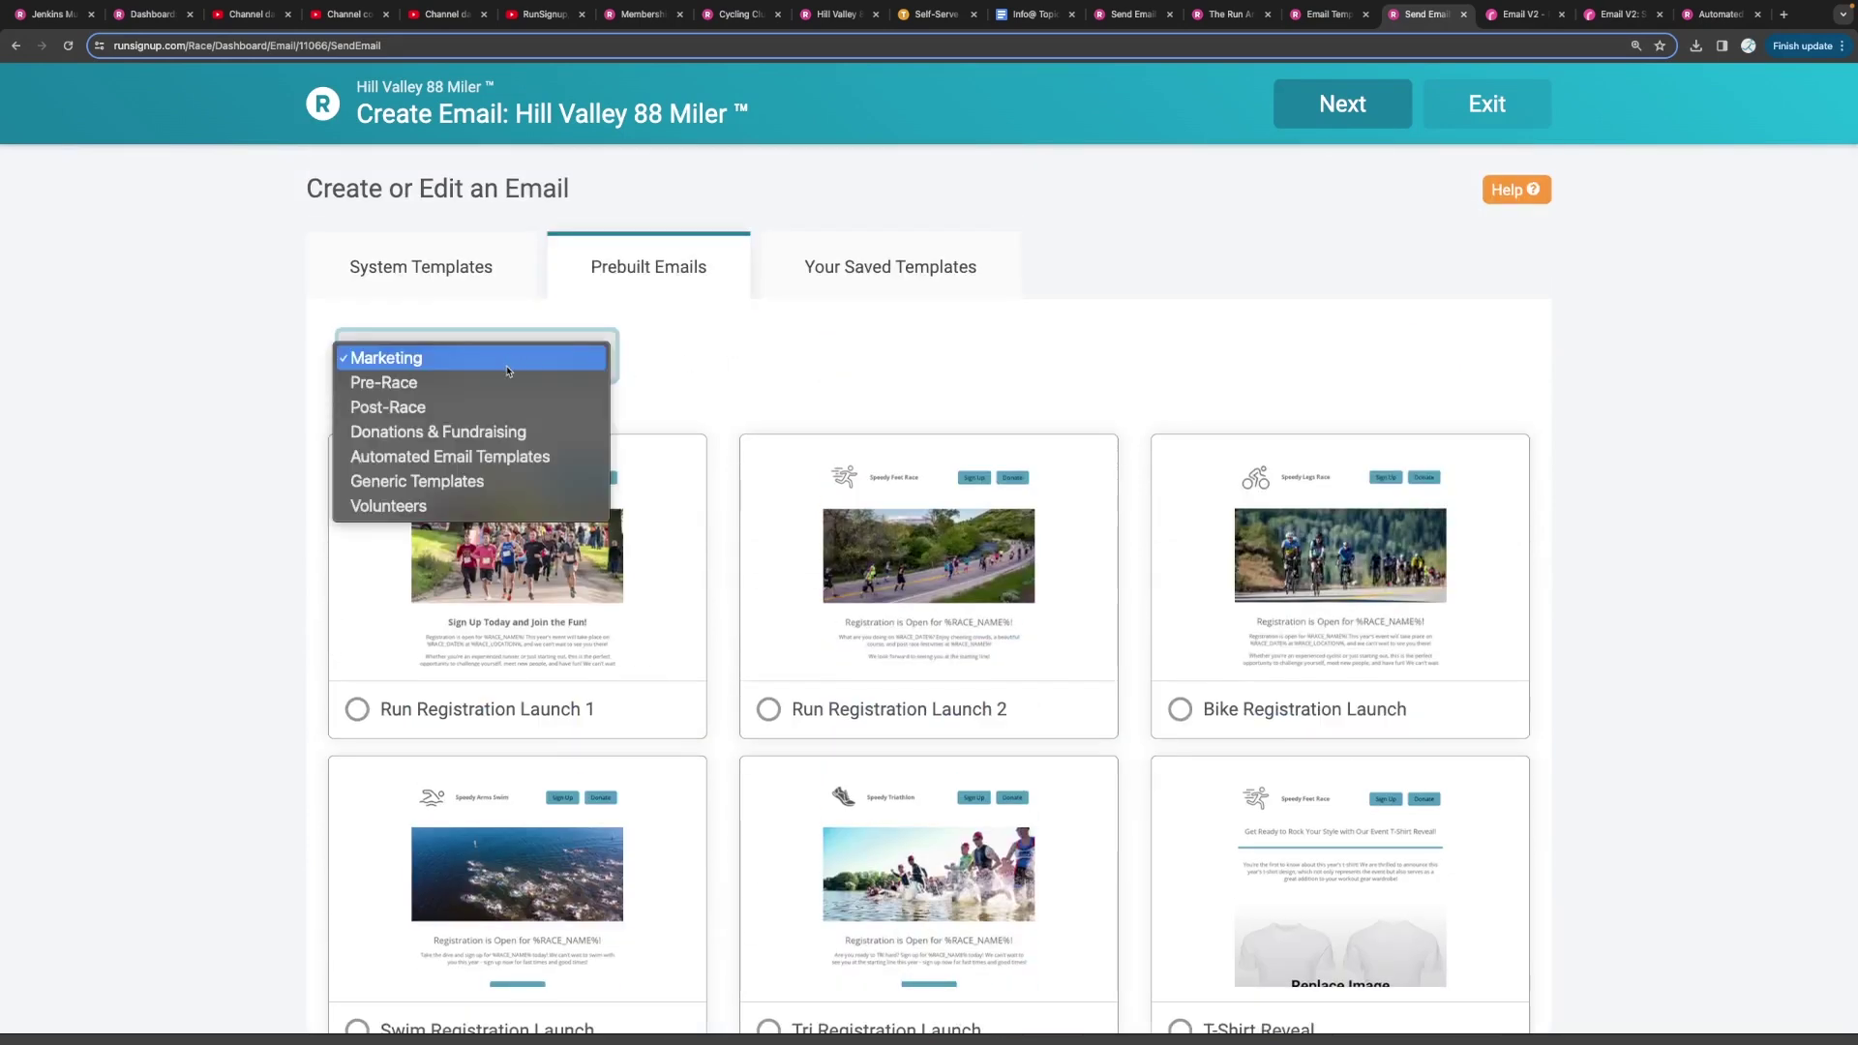
{"action": "left_click", "coordinate": [502, 384]}
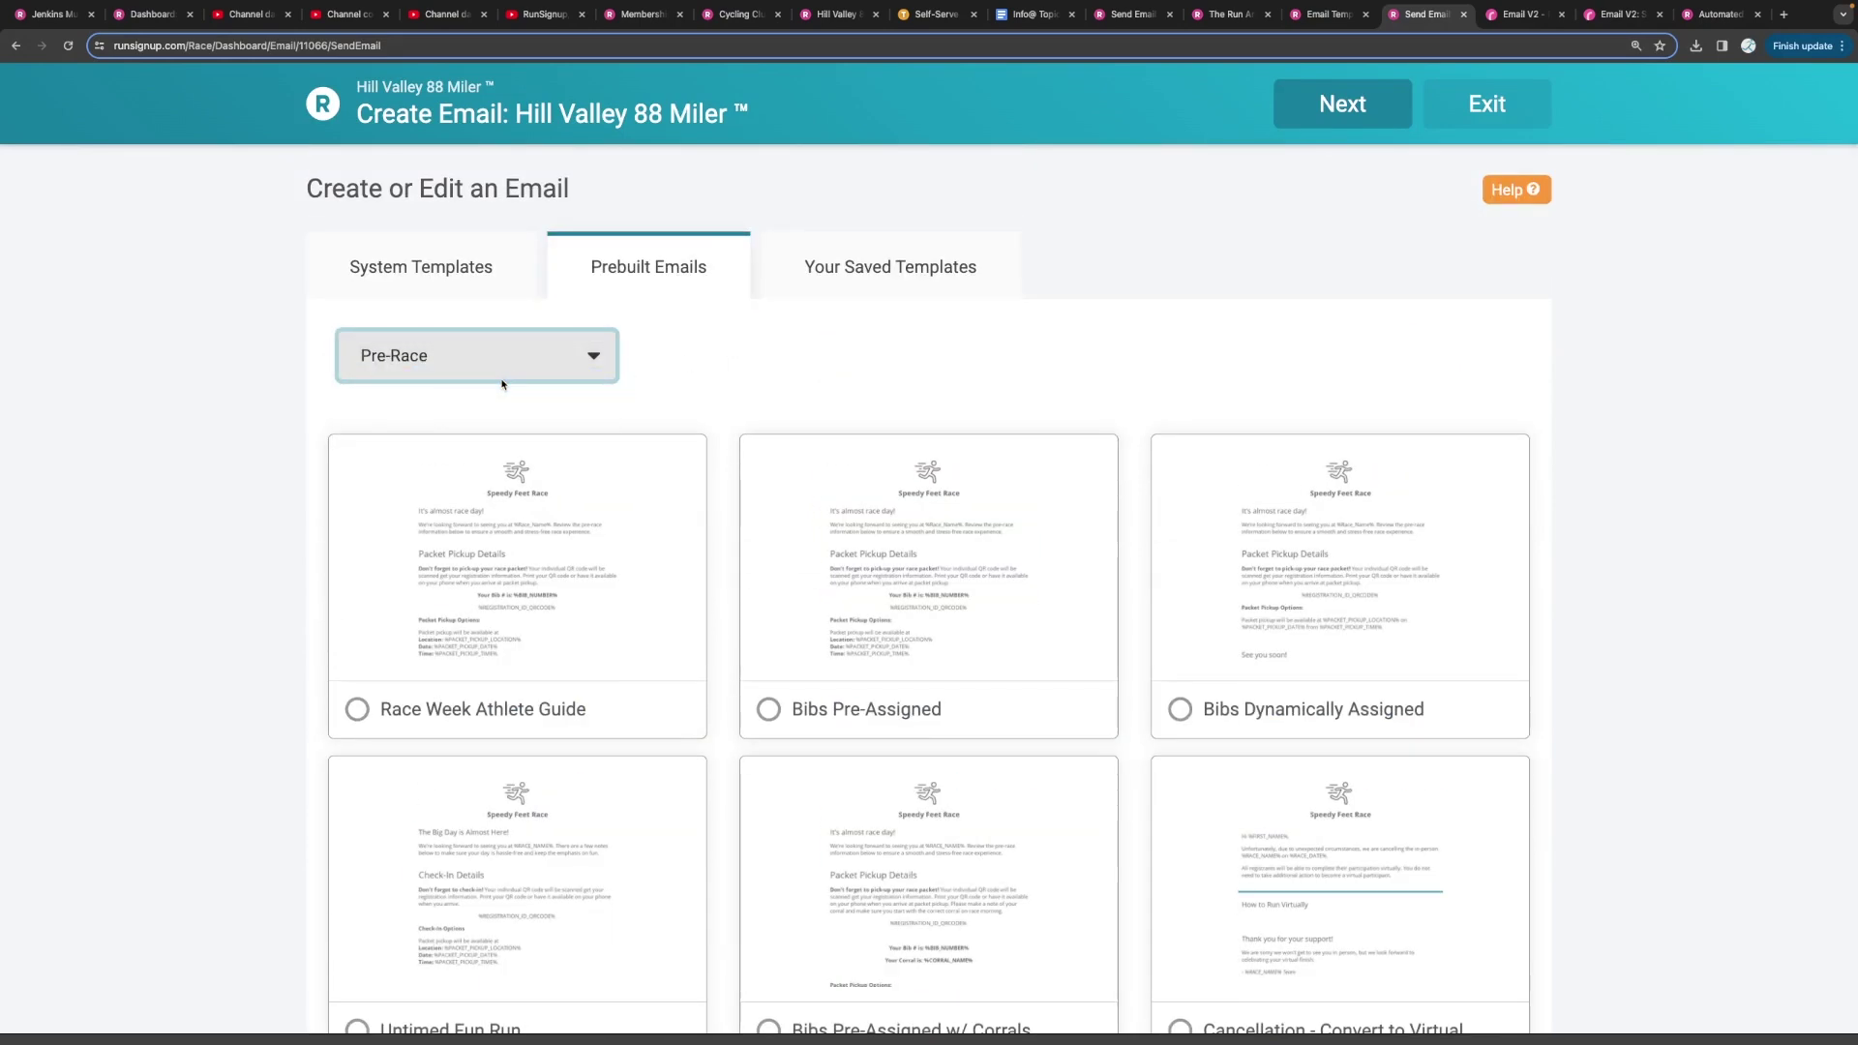
{"action": "left_click", "coordinate": [522, 370]}
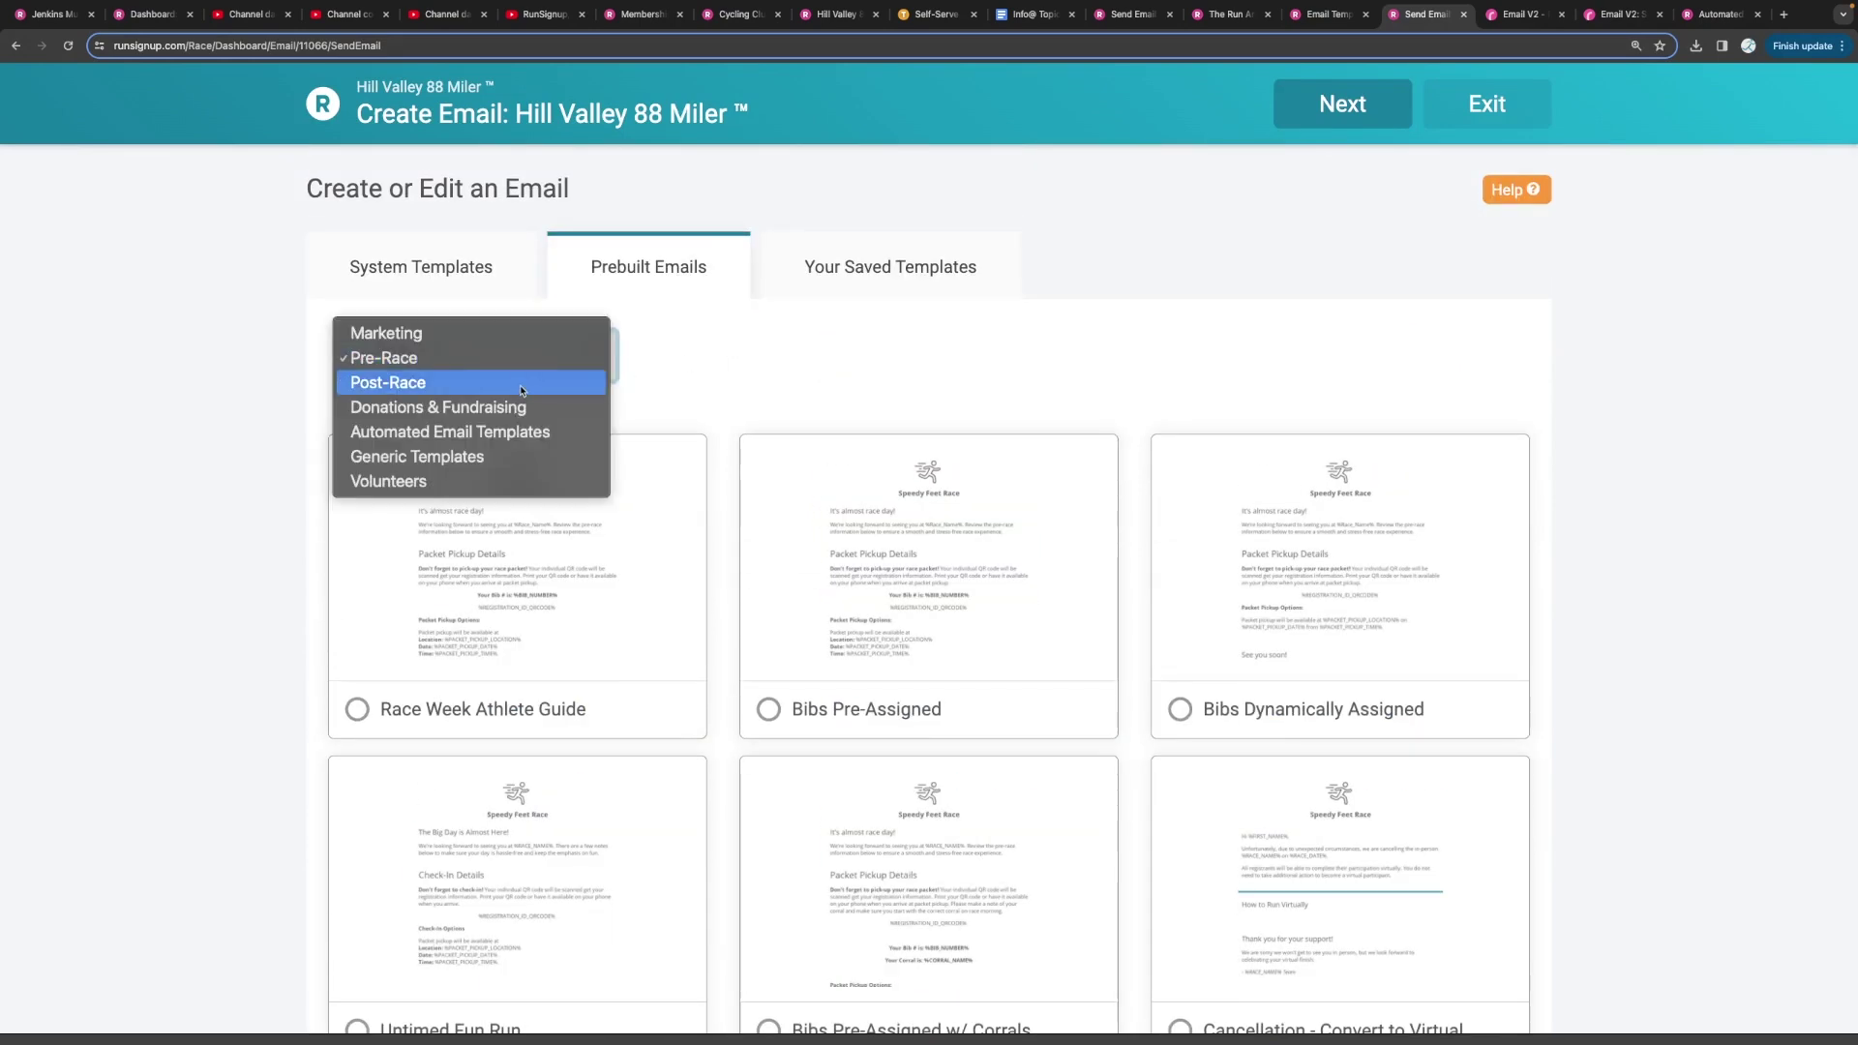
{"action": "left_click", "coordinate": [524, 383]}
{"action": "left_click", "coordinate": [528, 372]}
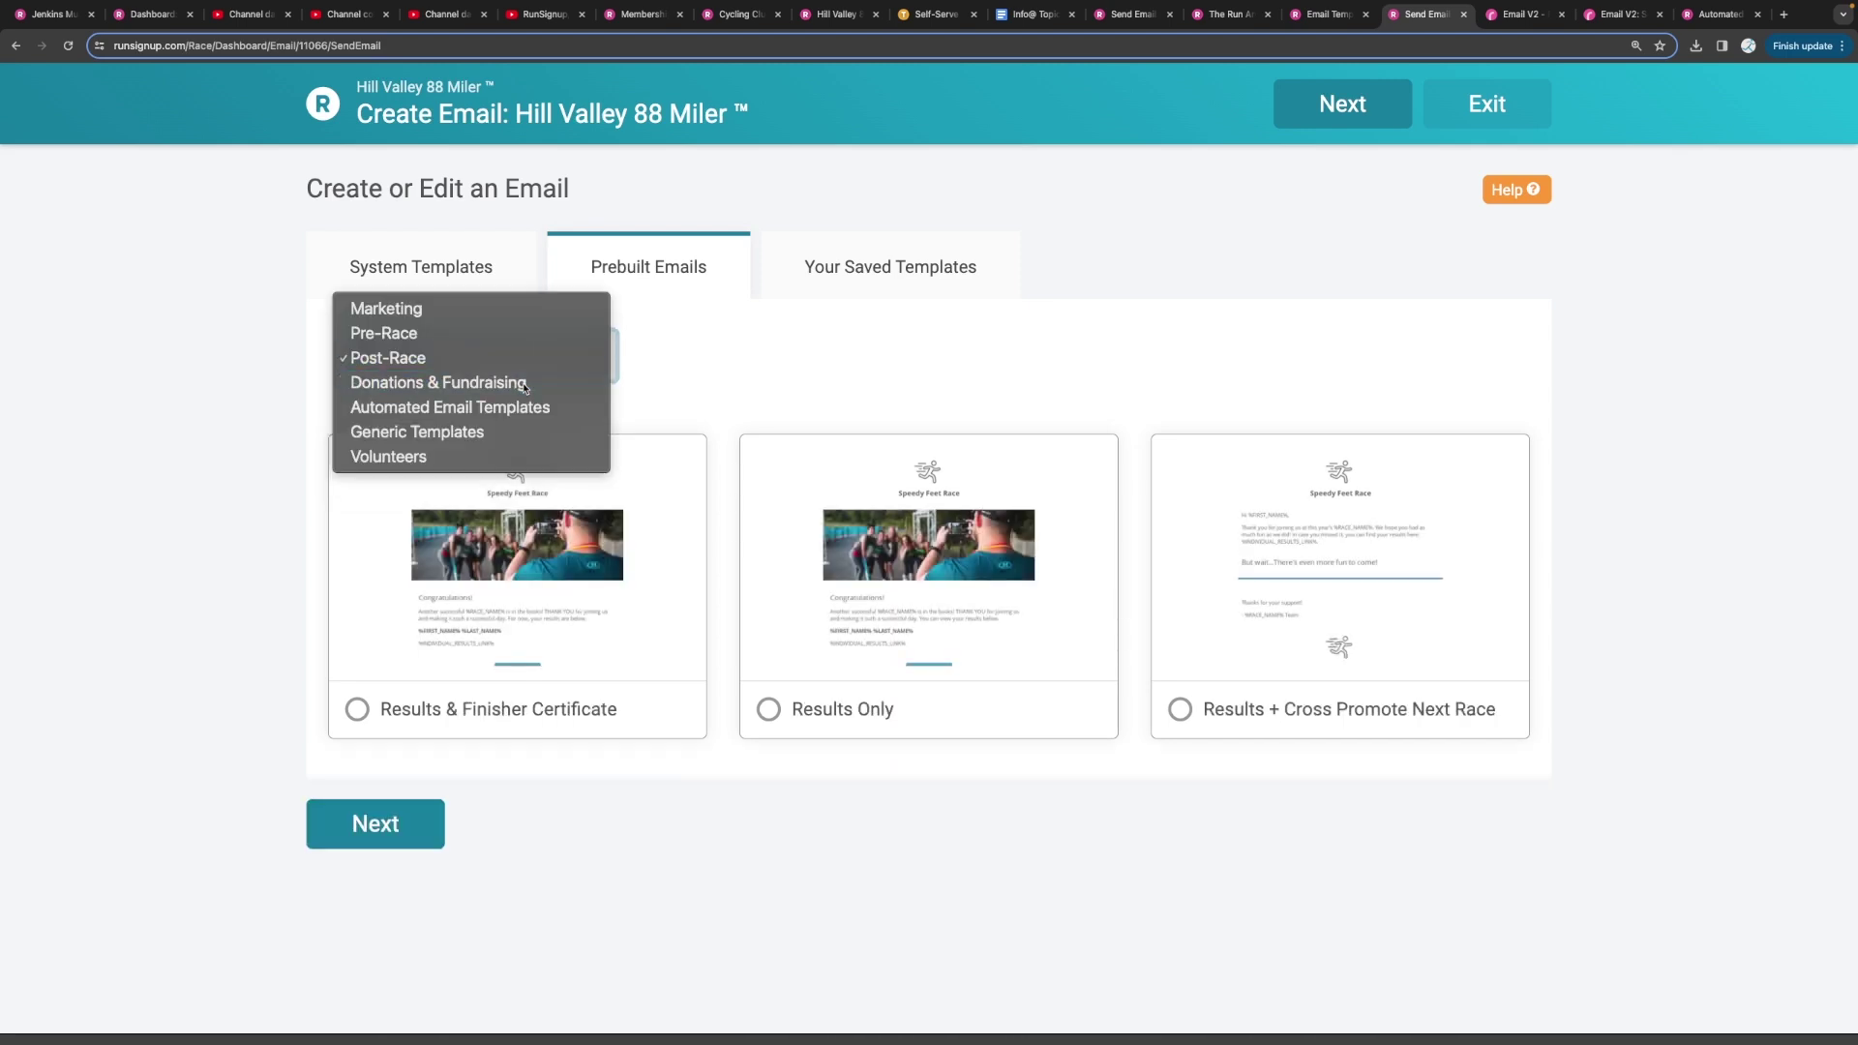
{"action": "left_click", "coordinate": [528, 382]}
{"action": "left_click", "coordinate": [532, 356]}
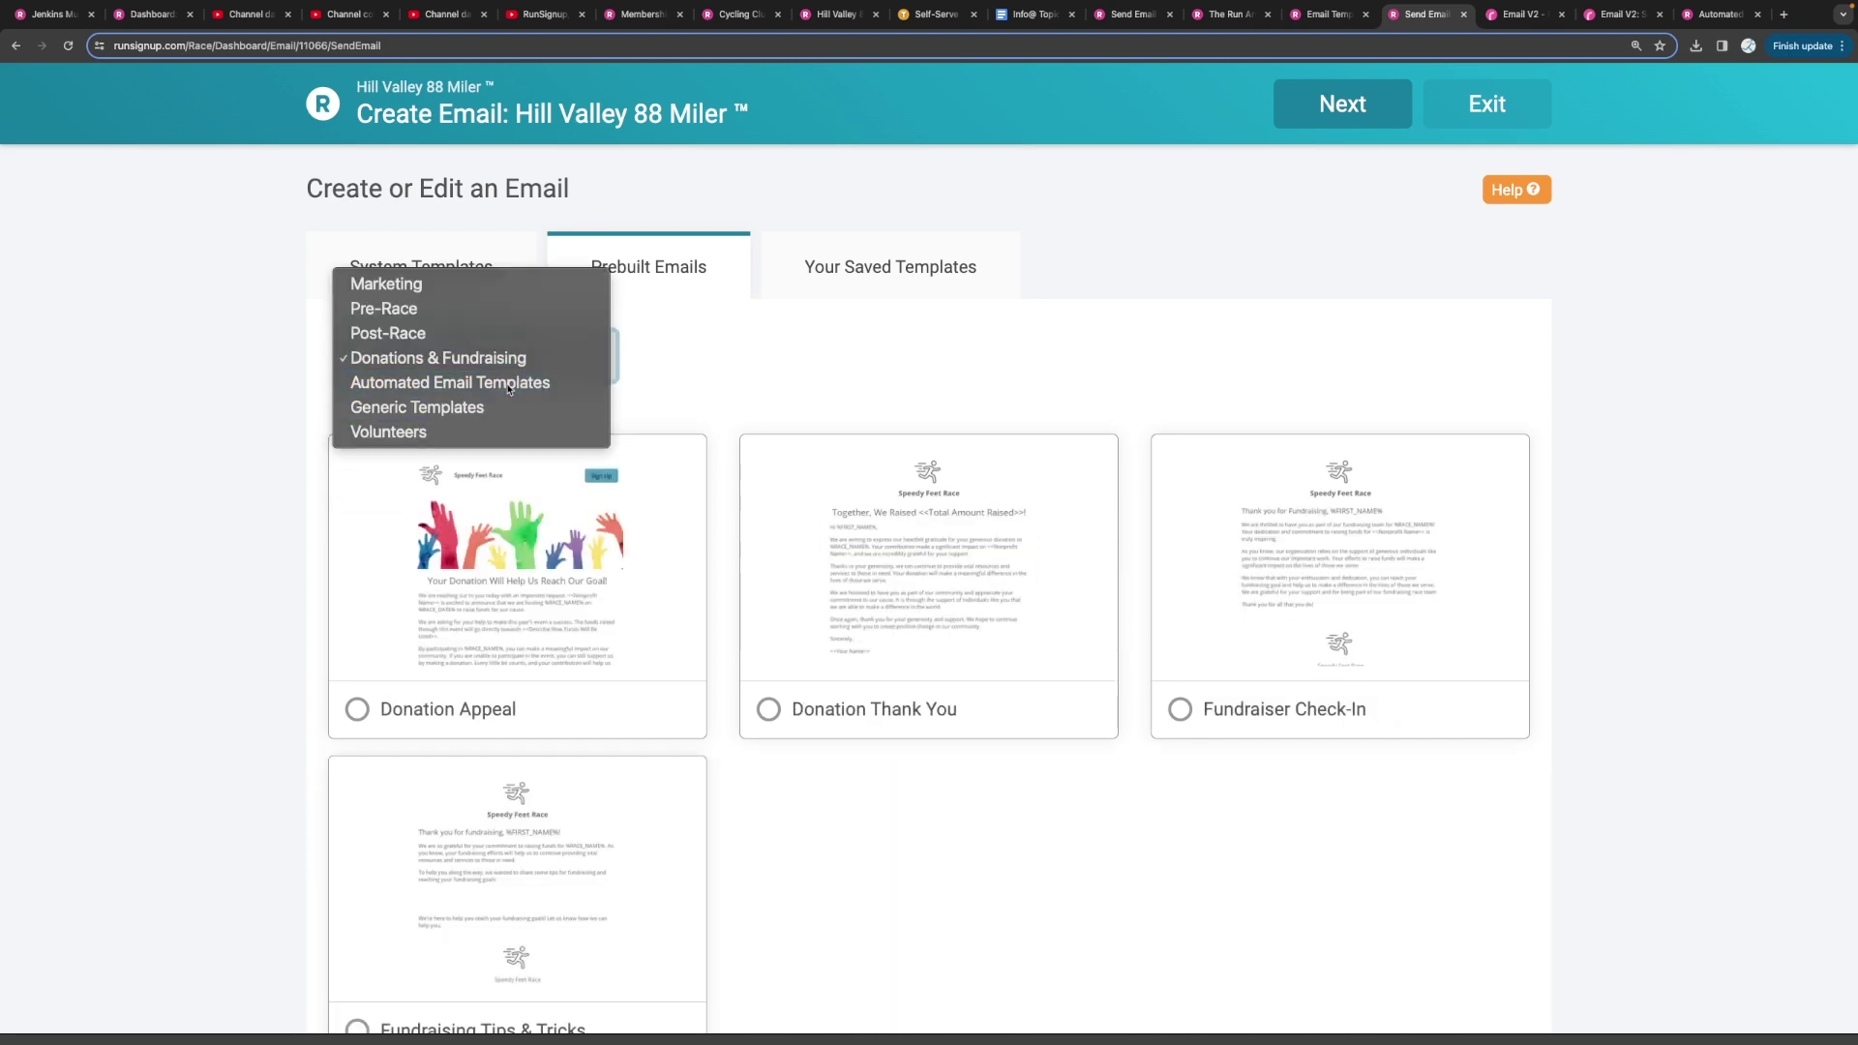
{"action": "left_click", "coordinate": [498, 382]}
{"action": "left_click", "coordinate": [491, 360]}
{"action": "left_click", "coordinate": [464, 384]}
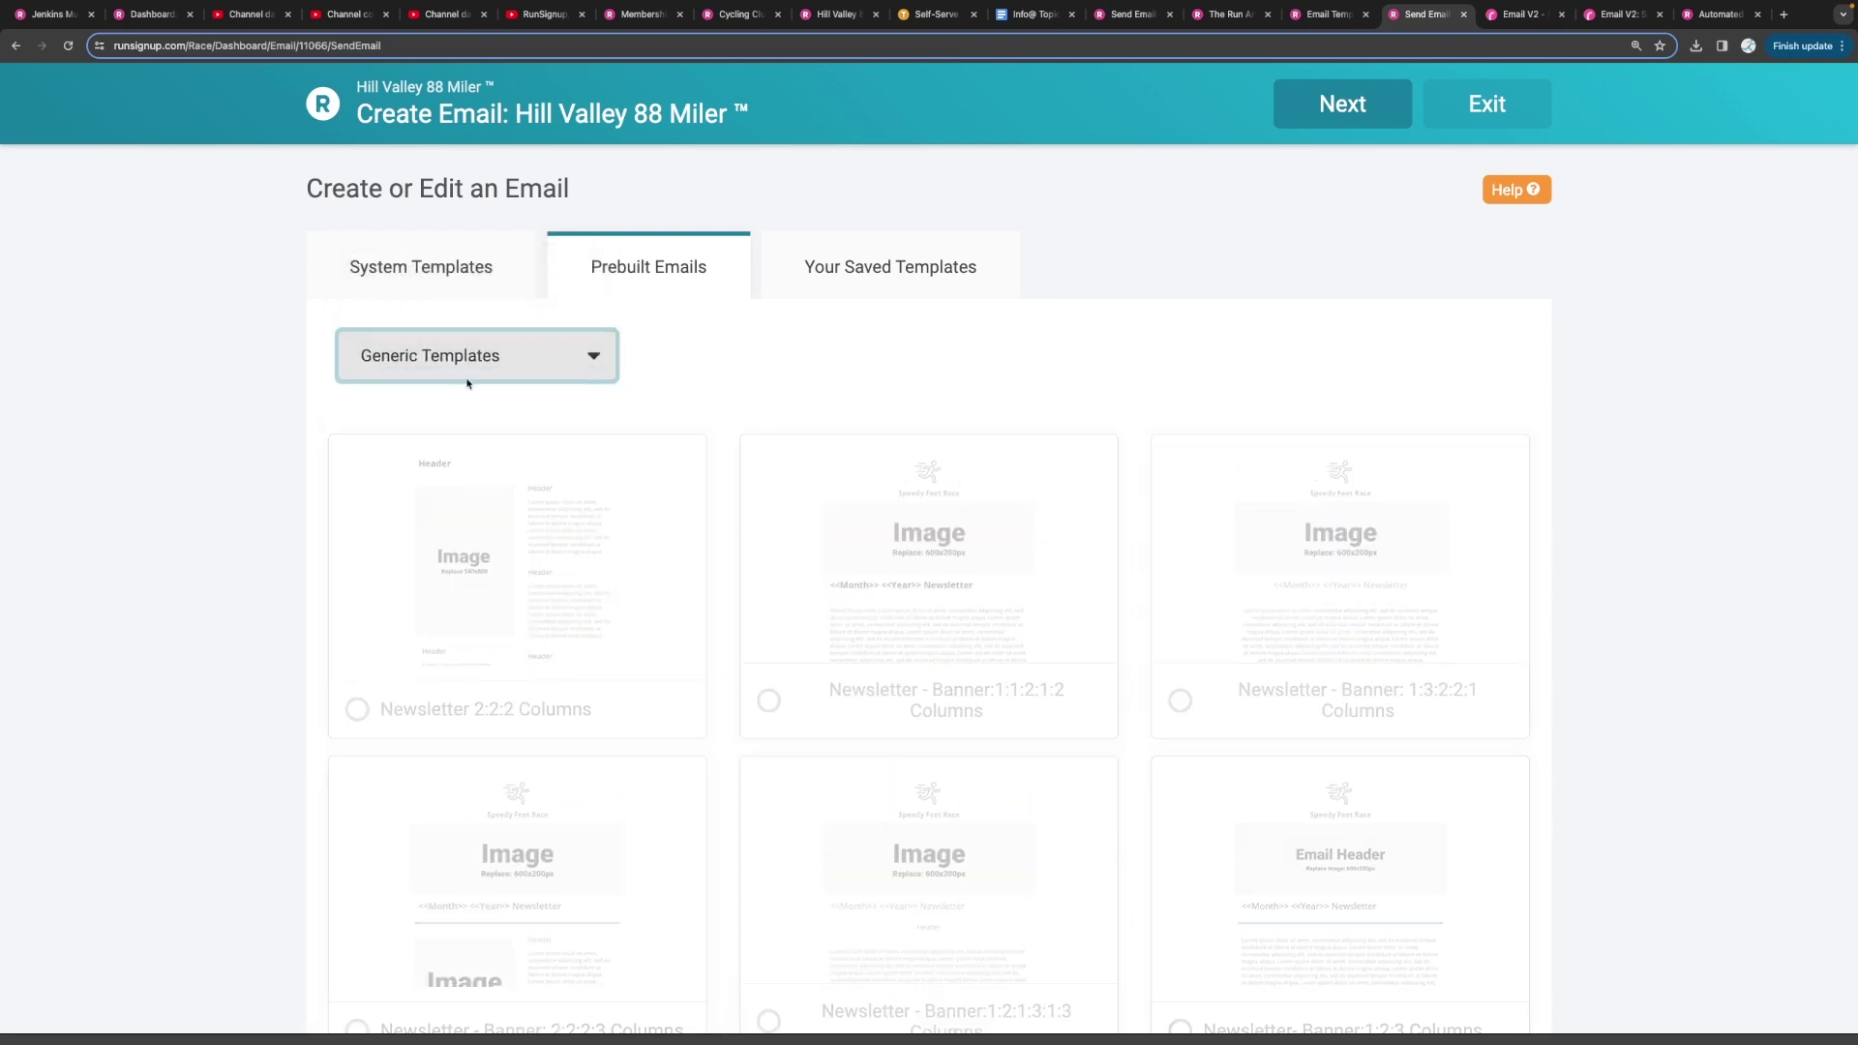
{"action": "left_click", "coordinate": [480, 368]}
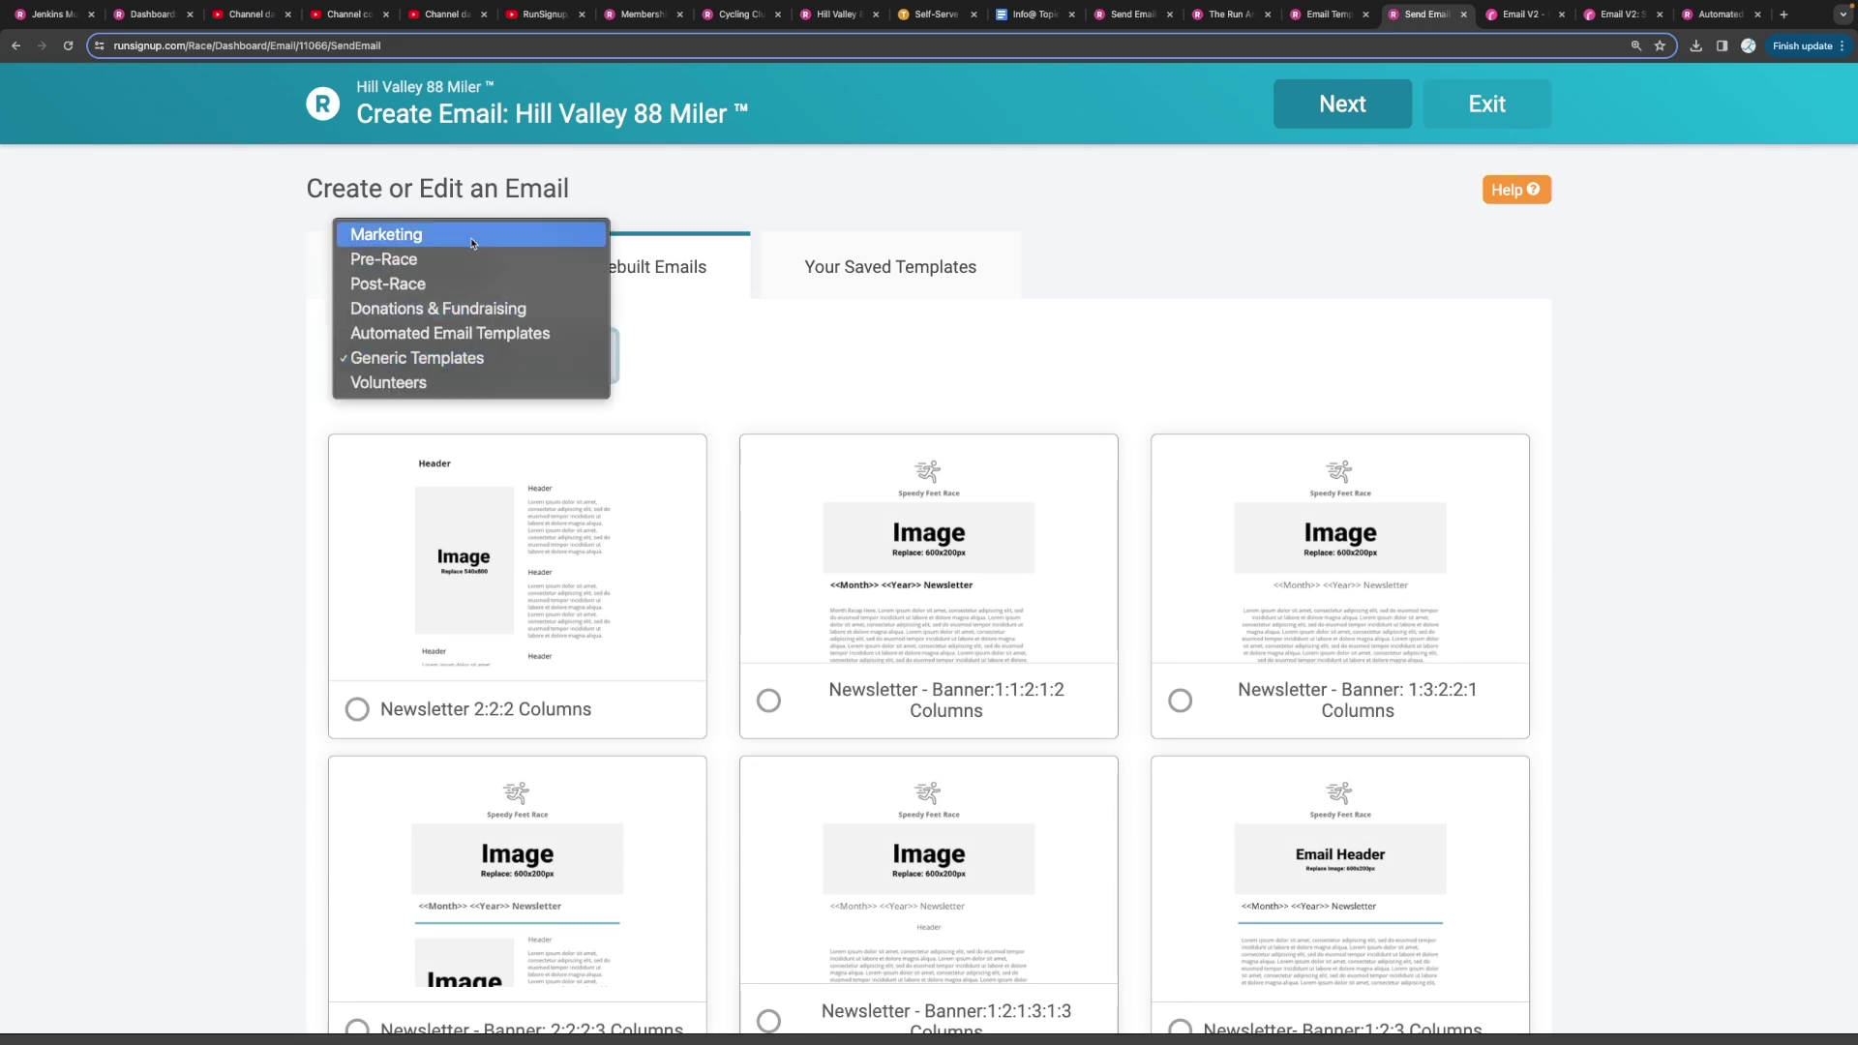
{"action": "left_click", "coordinate": [528, 237]}
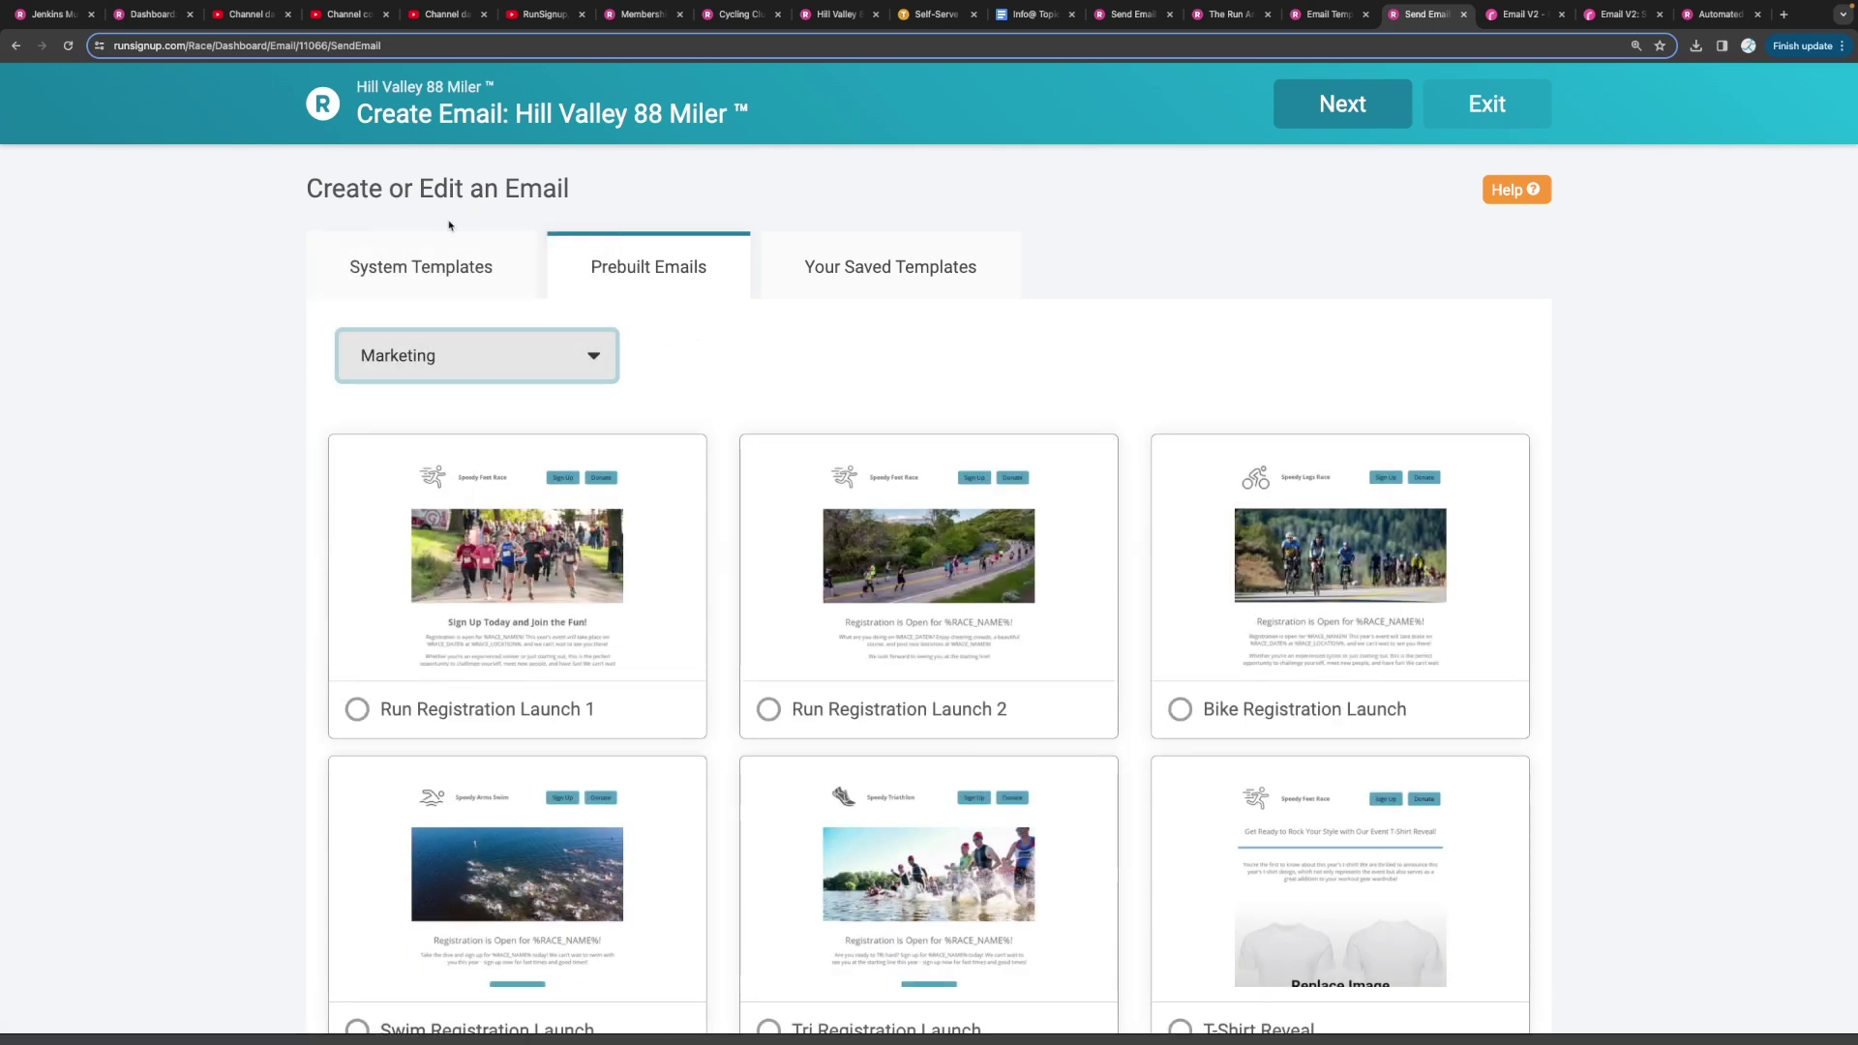
Choose the Basic Template from the system templates and continue to the email editor
{"action": "left_click", "coordinate": [420, 257]}
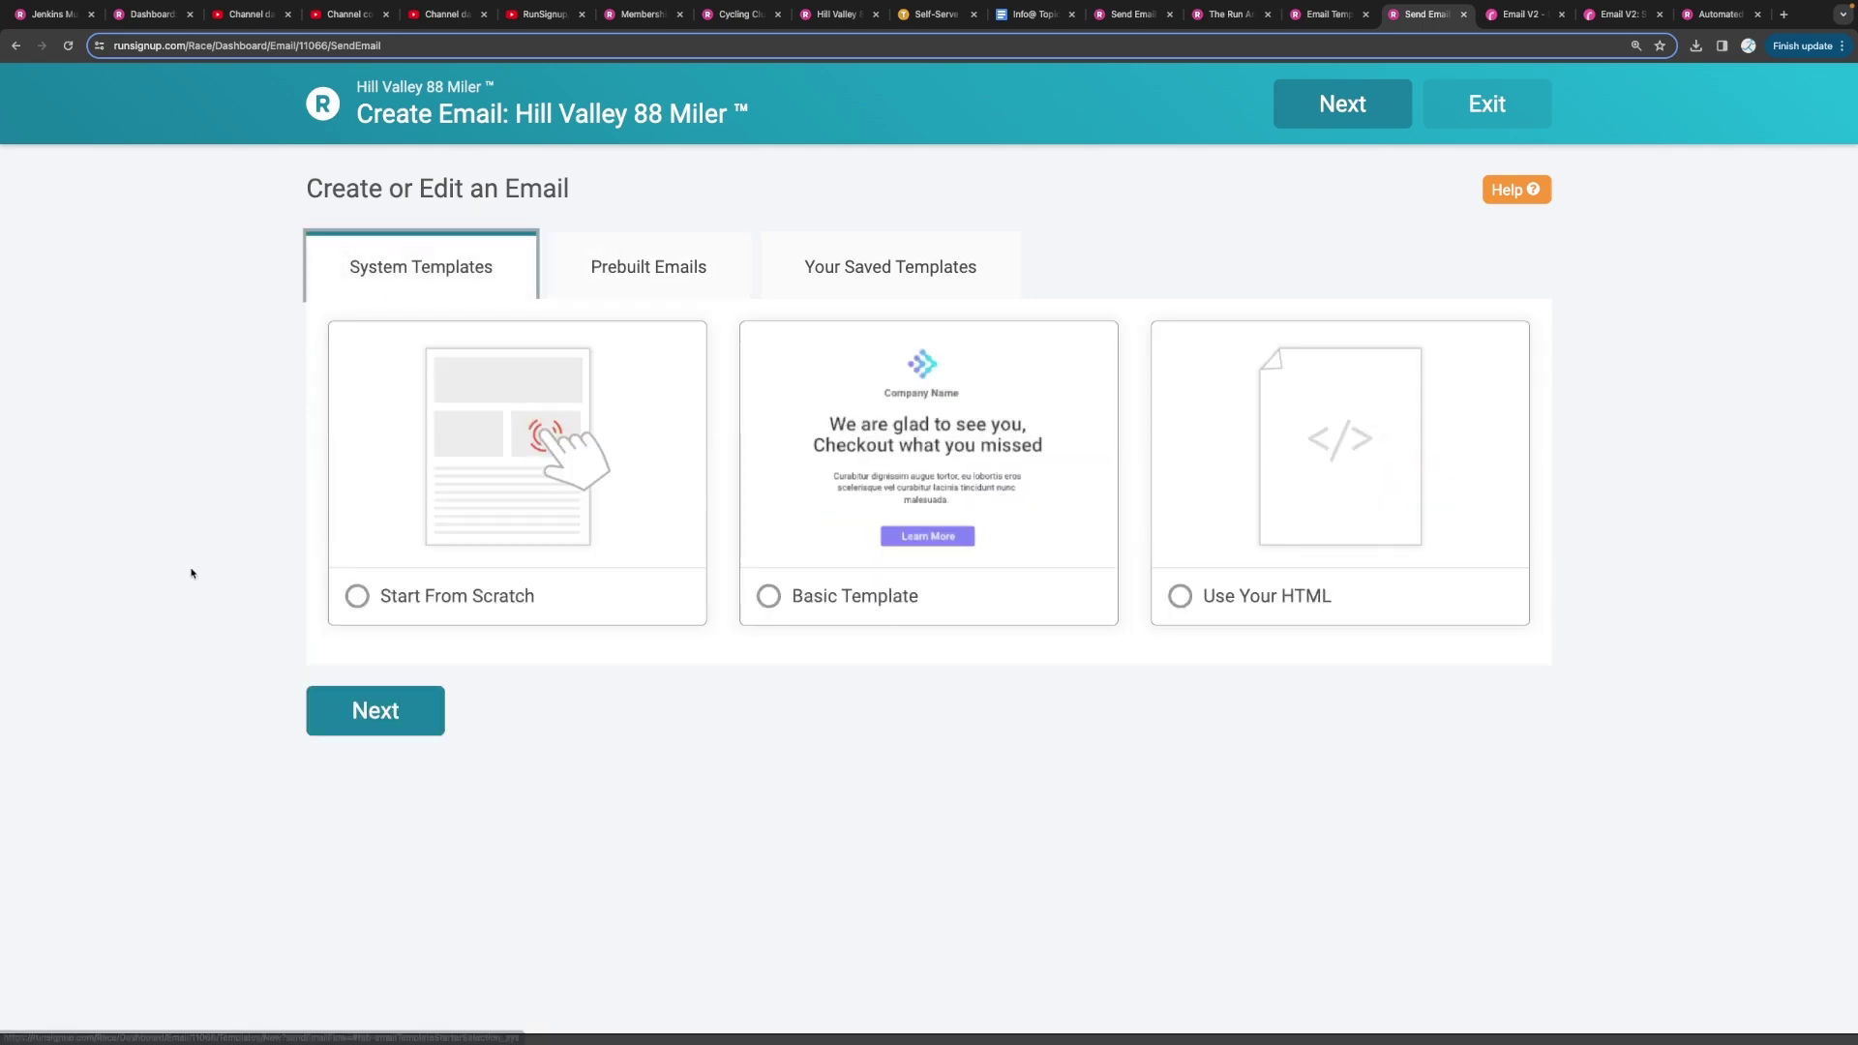
{"action": "left_click", "coordinate": [489, 592]}
{"action": "left_click", "coordinate": [827, 594]}
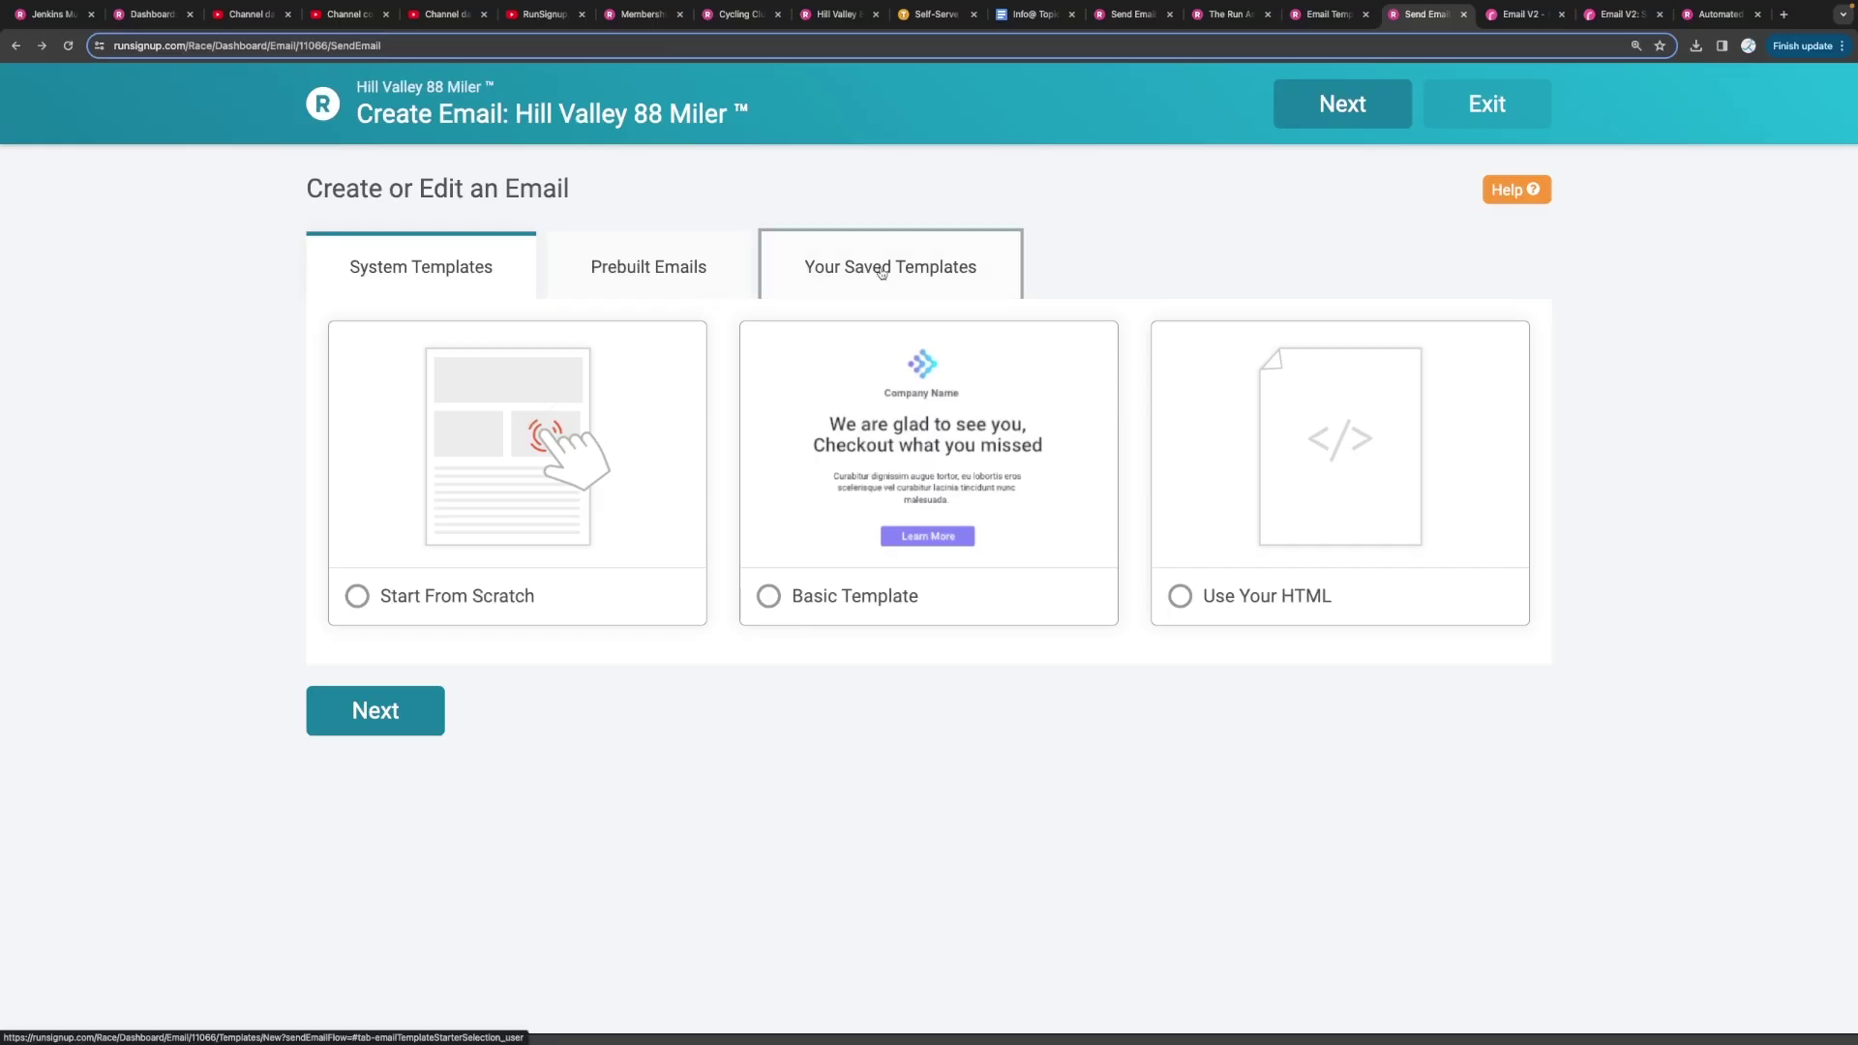
{"action": "left_click", "coordinate": [630, 291]}
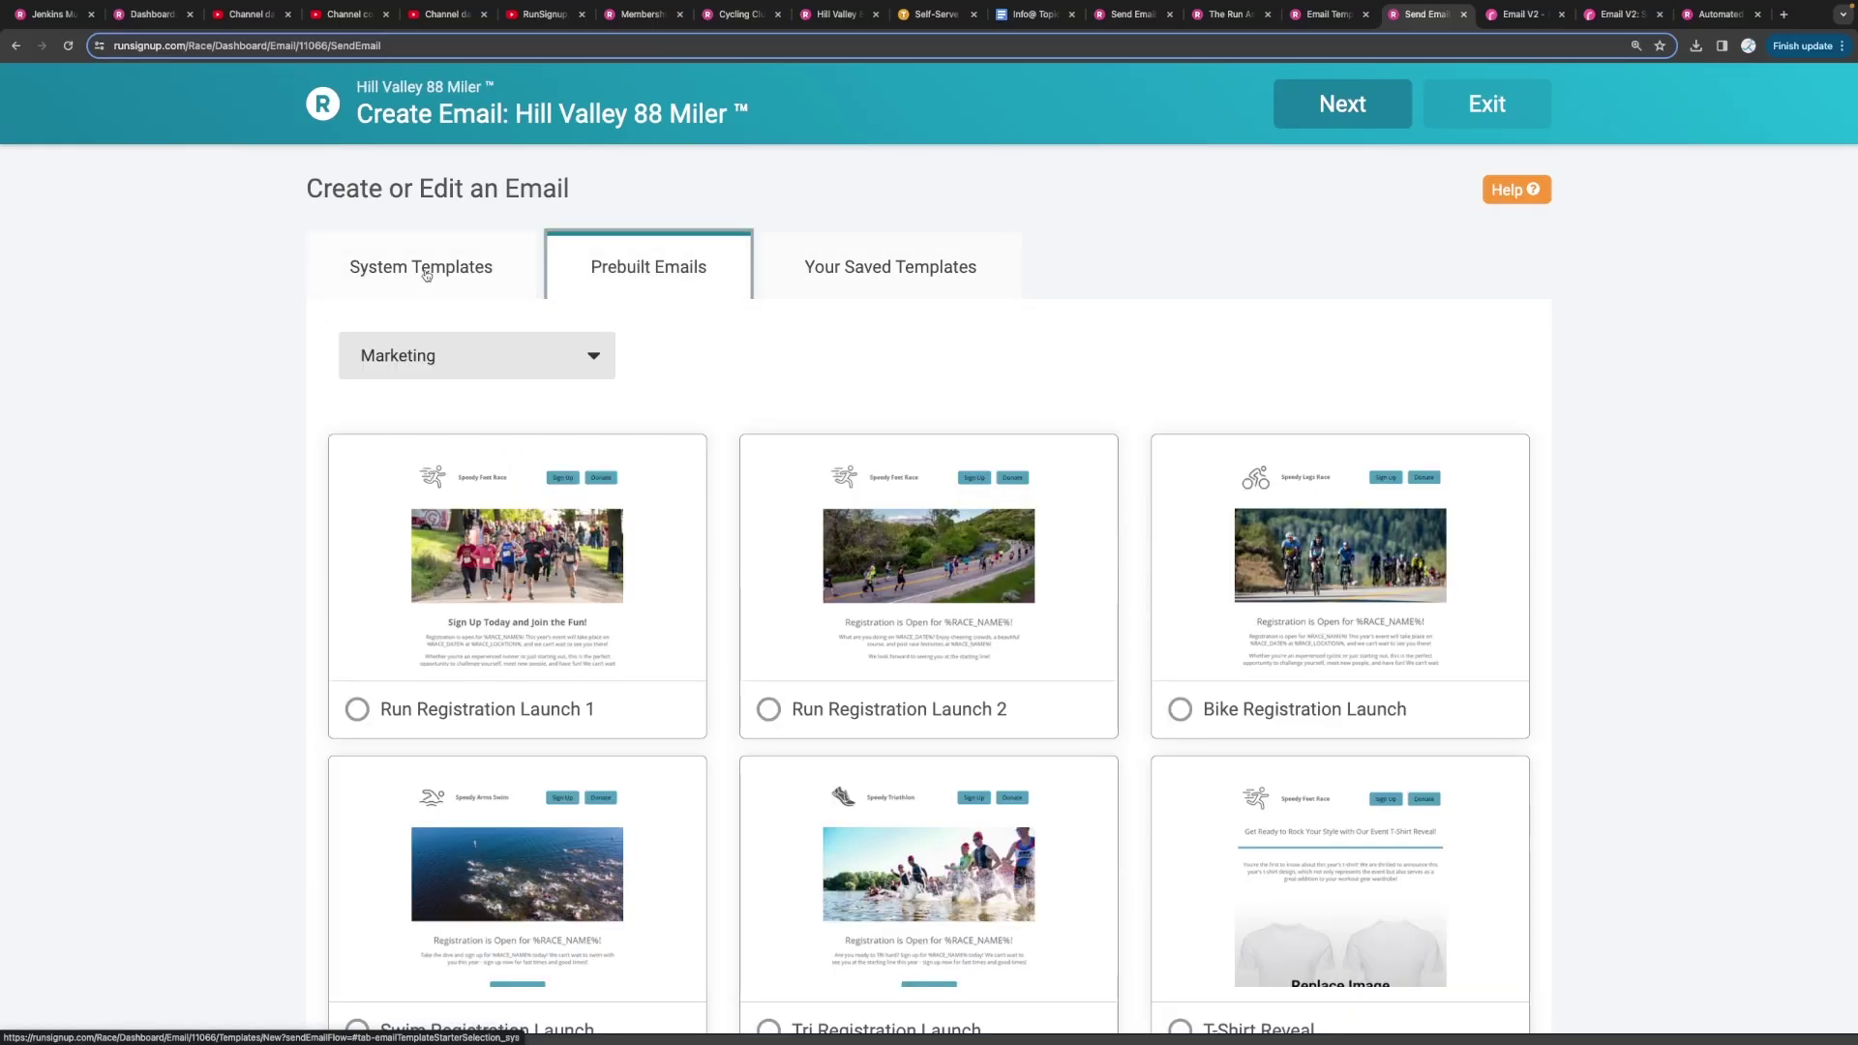
{"action": "left_click", "coordinate": [426, 274]}
{"action": "left_click", "coordinate": [830, 468]}
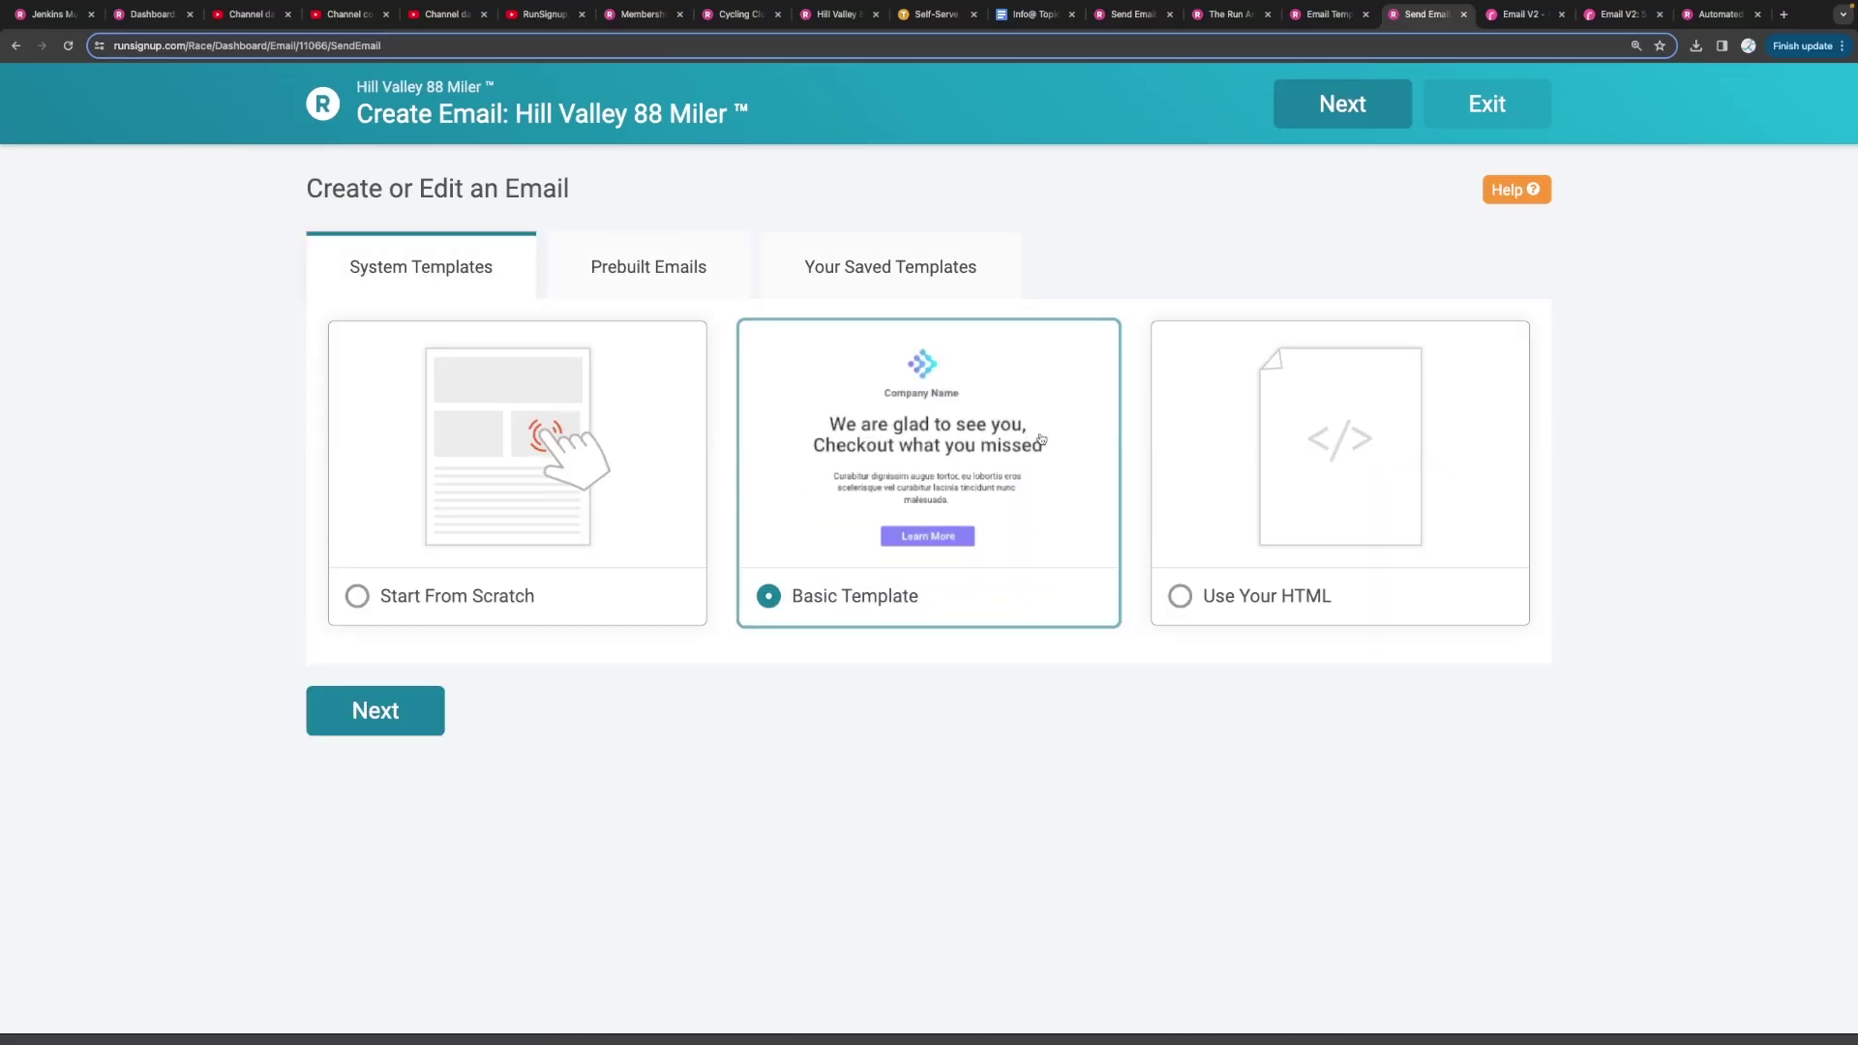
{"action": "left_click", "coordinate": [354, 715]}
Add a two-column section above the email footer and put a Text block in its first column
{"action": "scroll", "coordinate": [336, 511], "scroll_direction": "down", "scroll_amount": 5}
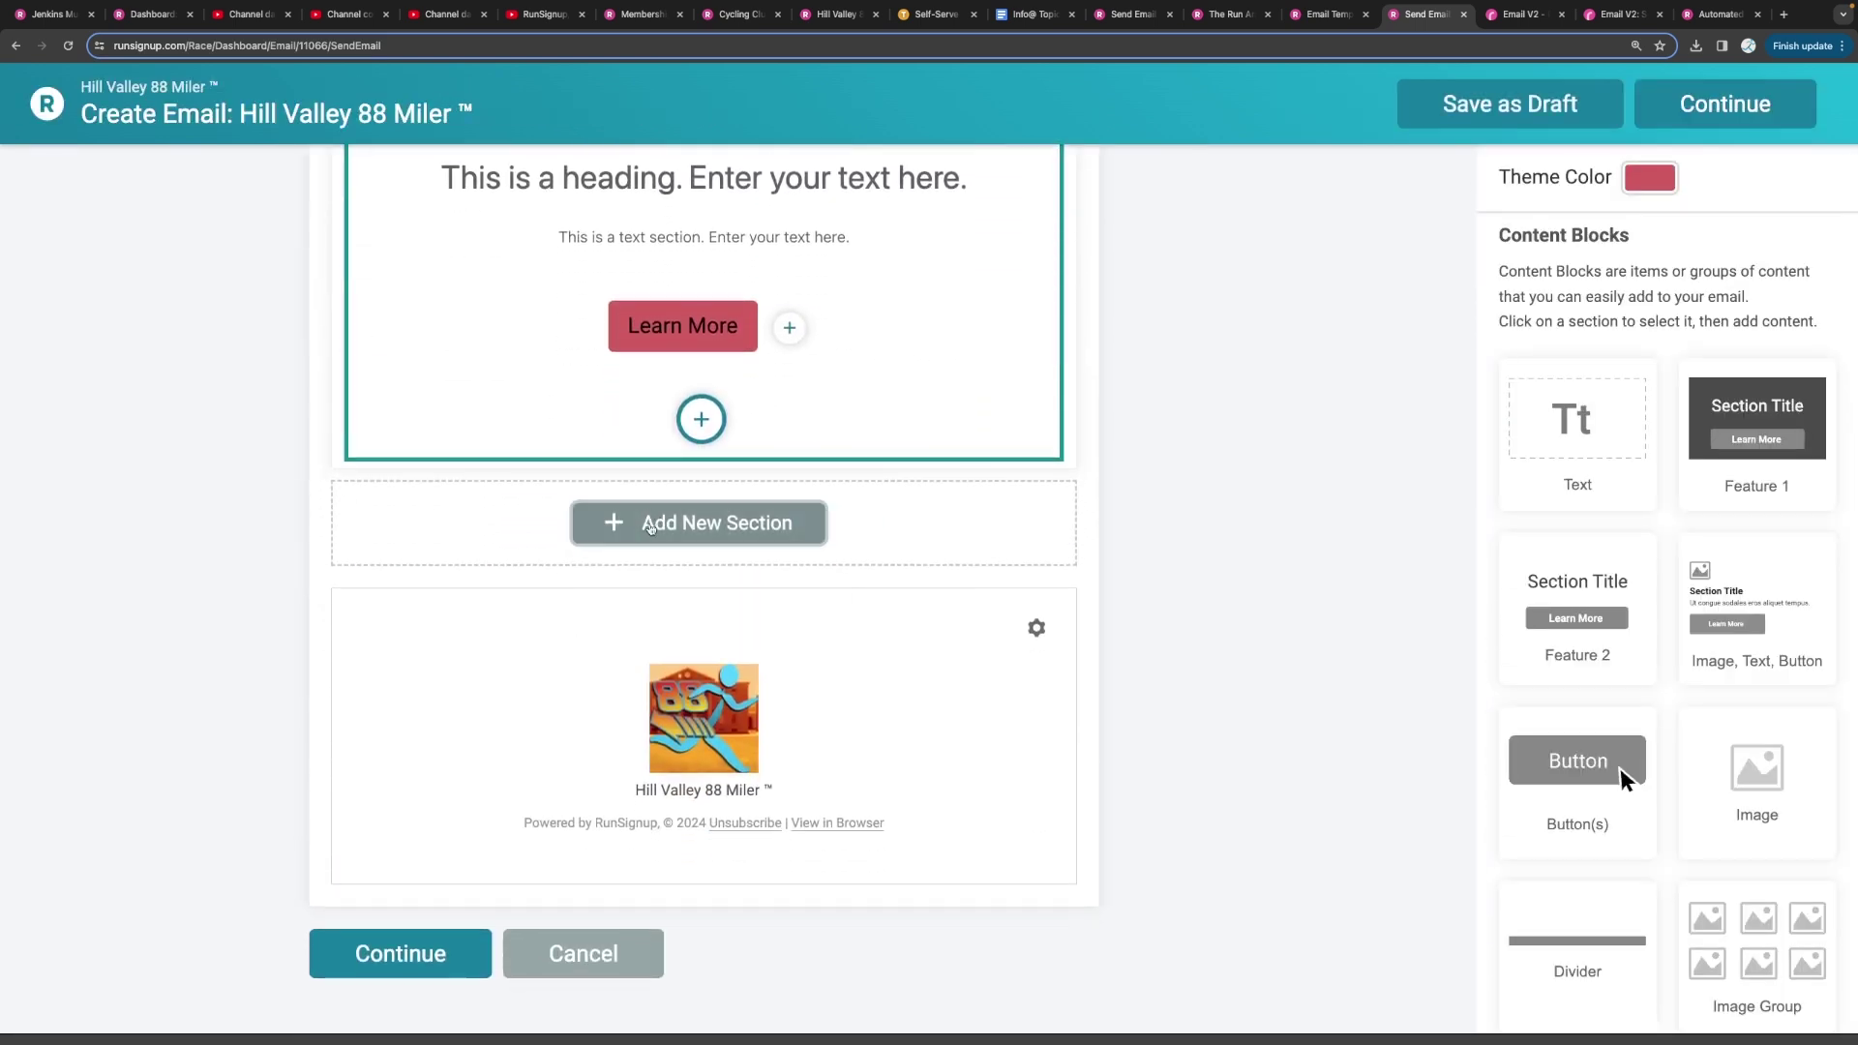
{"action": "left_click", "coordinate": [650, 525]}
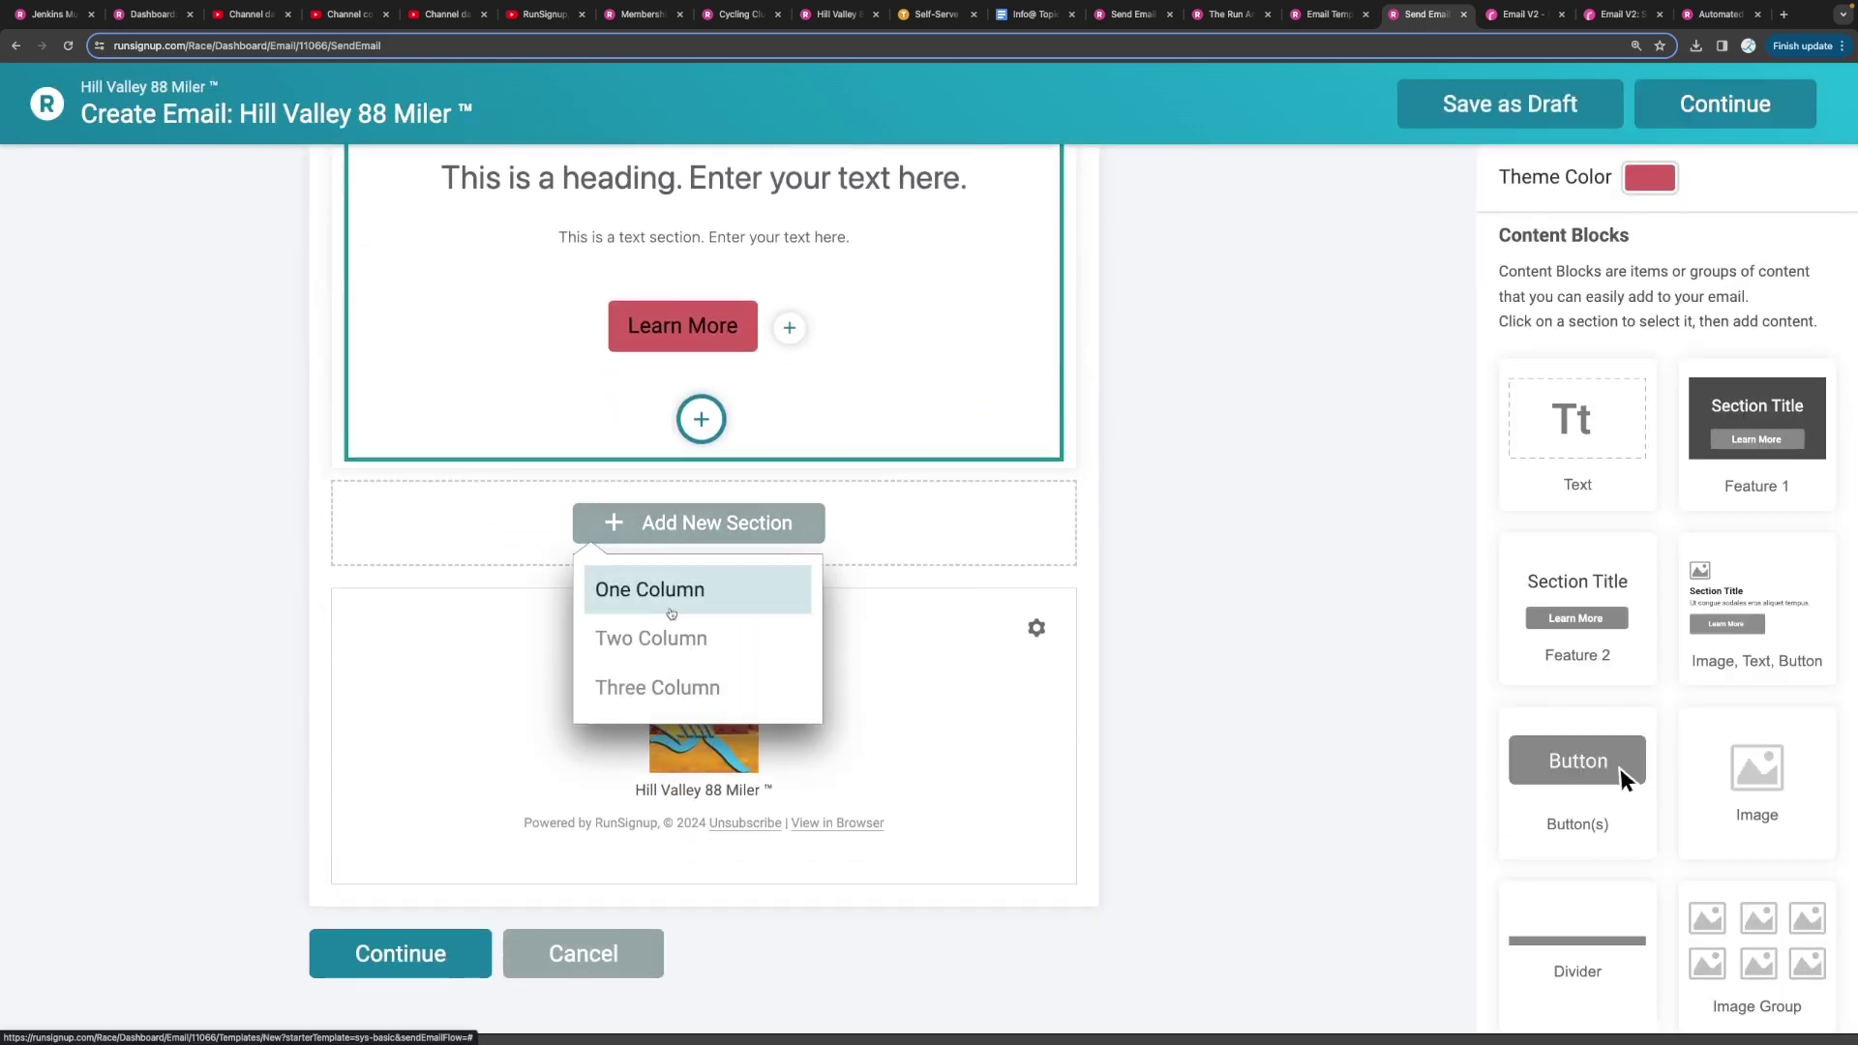
{"action": "left_click", "coordinate": [668, 637]}
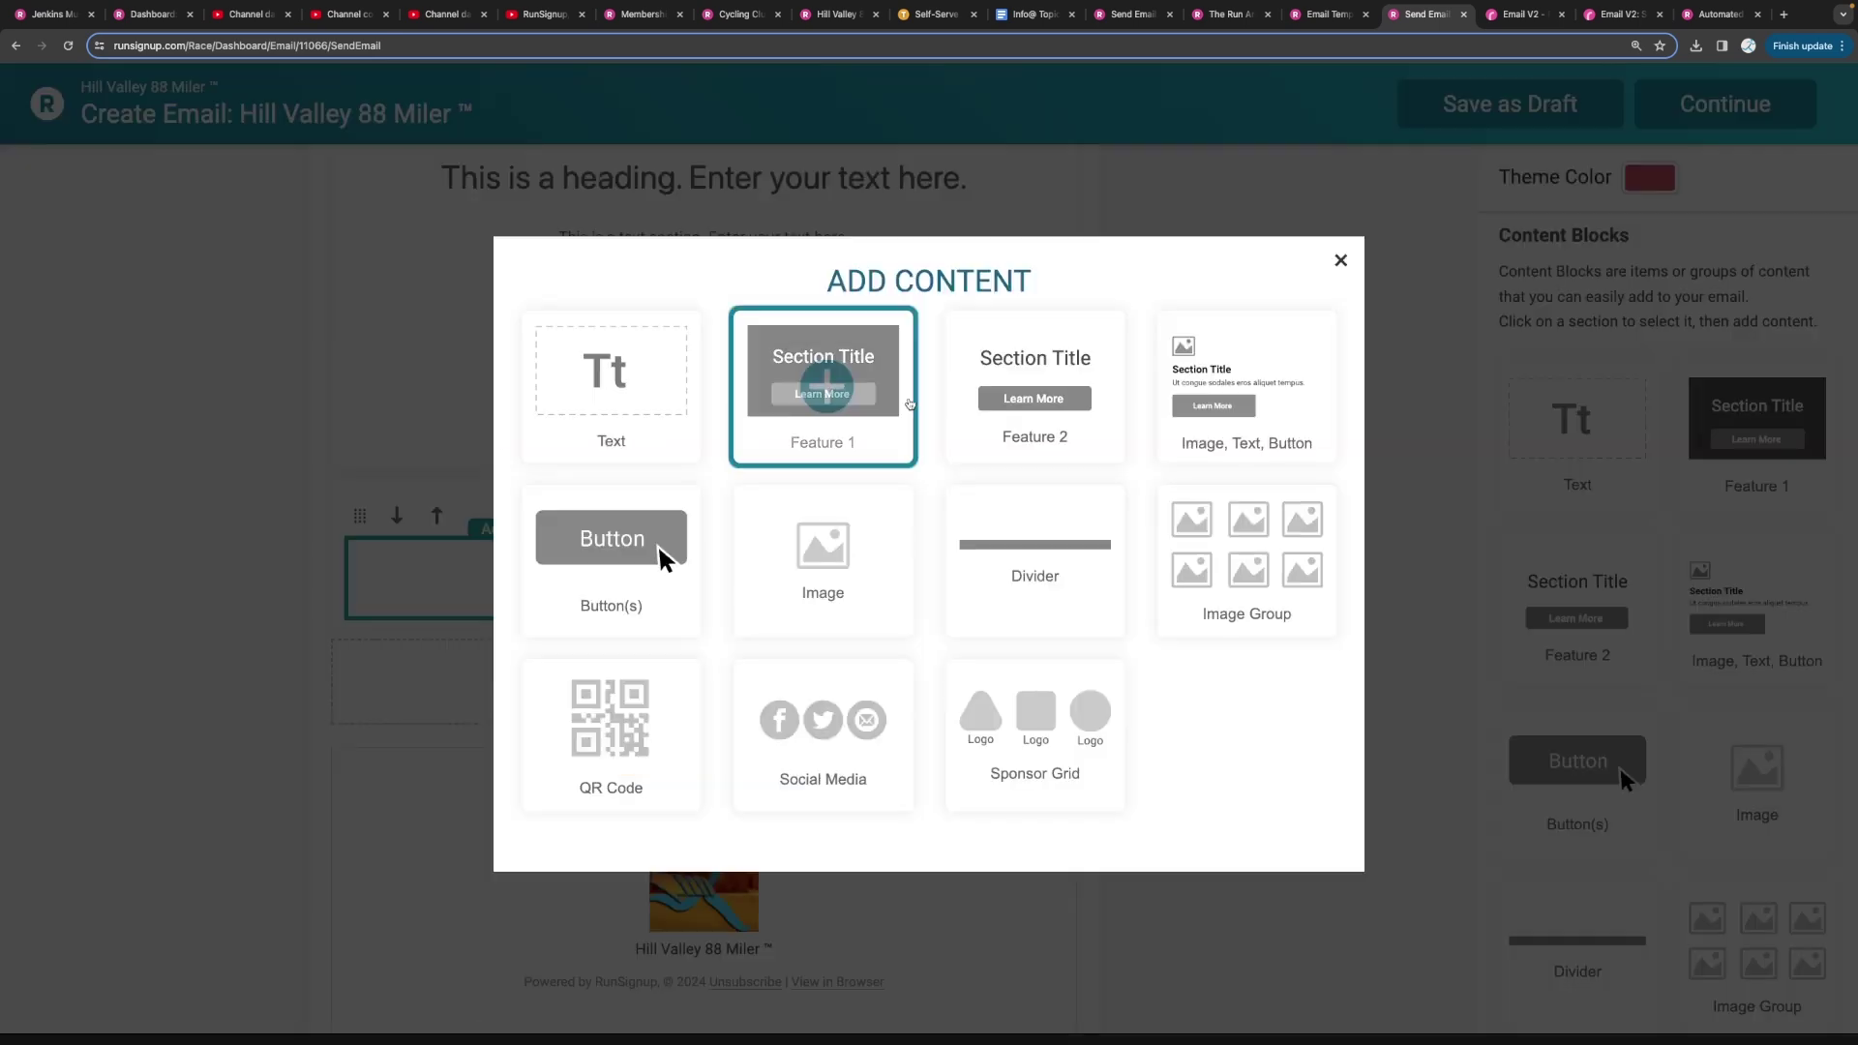
{"action": "left_click", "coordinate": [630, 350]}
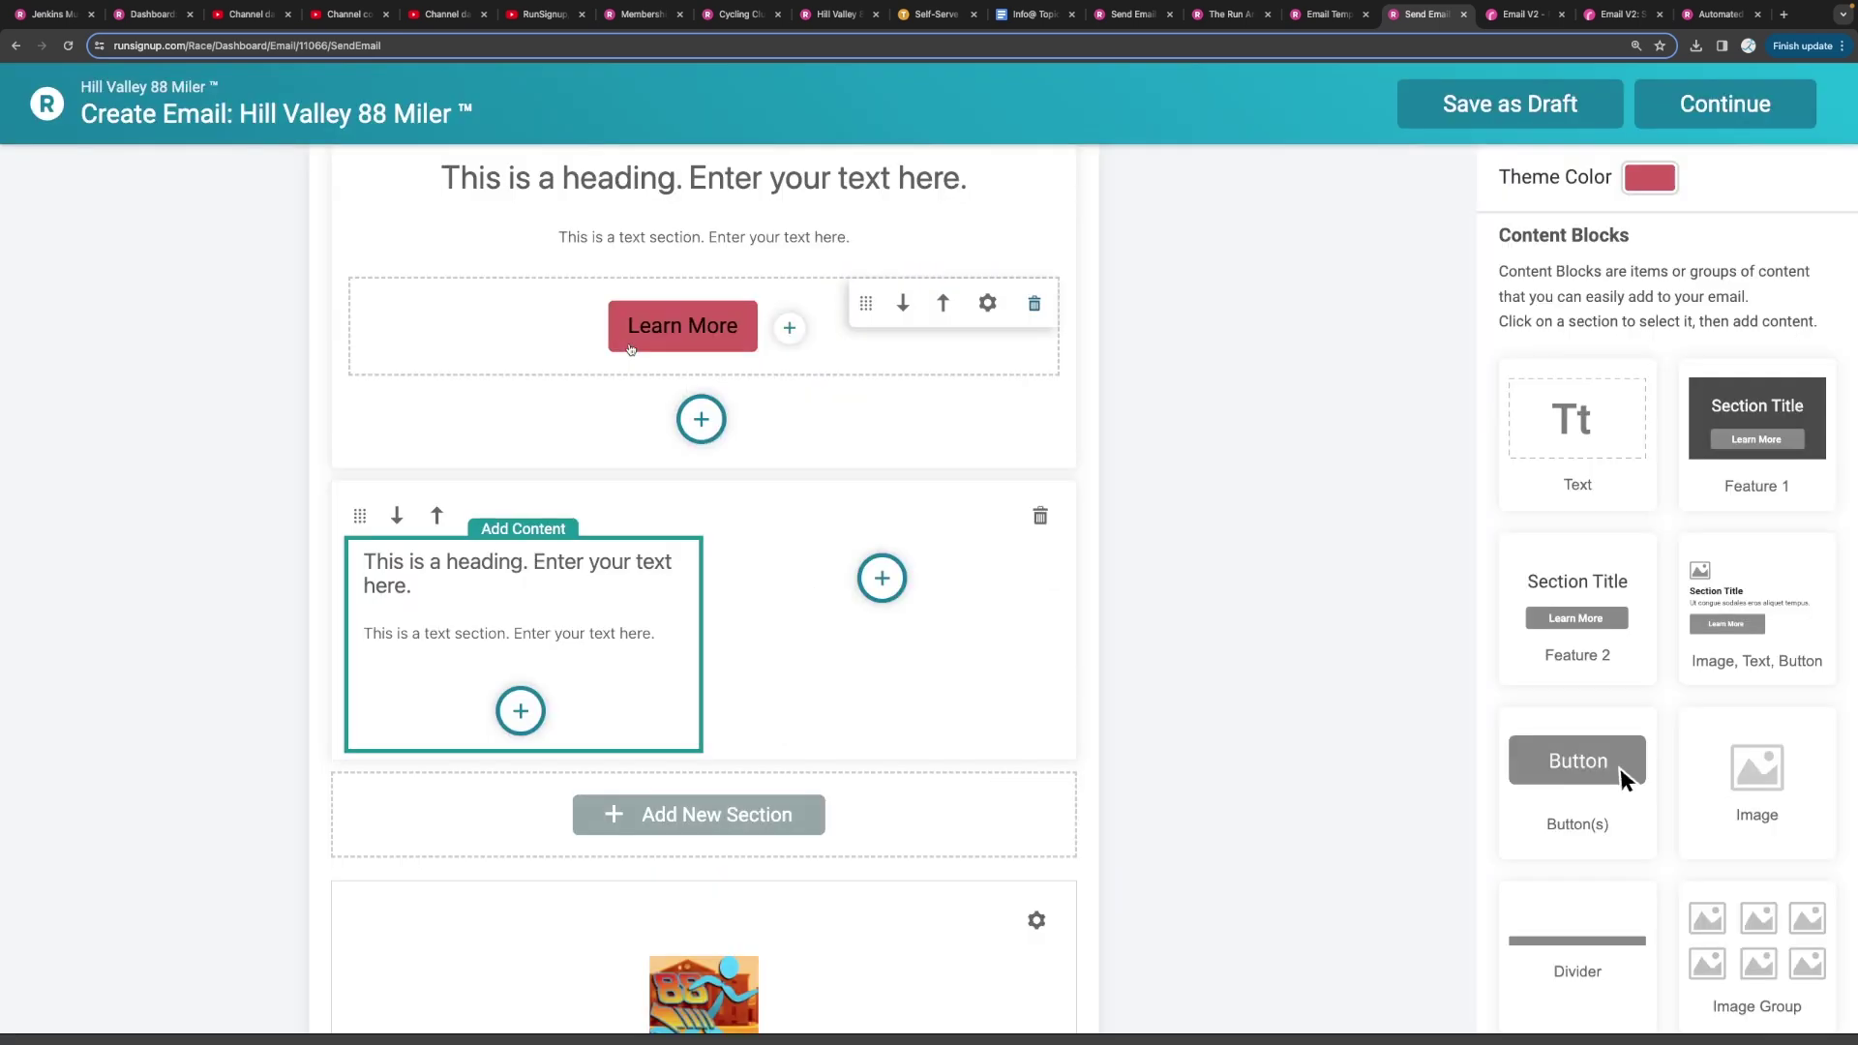
Add an Image block with a photo to the second column of the two-column section
{"action": "left_click", "coordinate": [874, 578]}
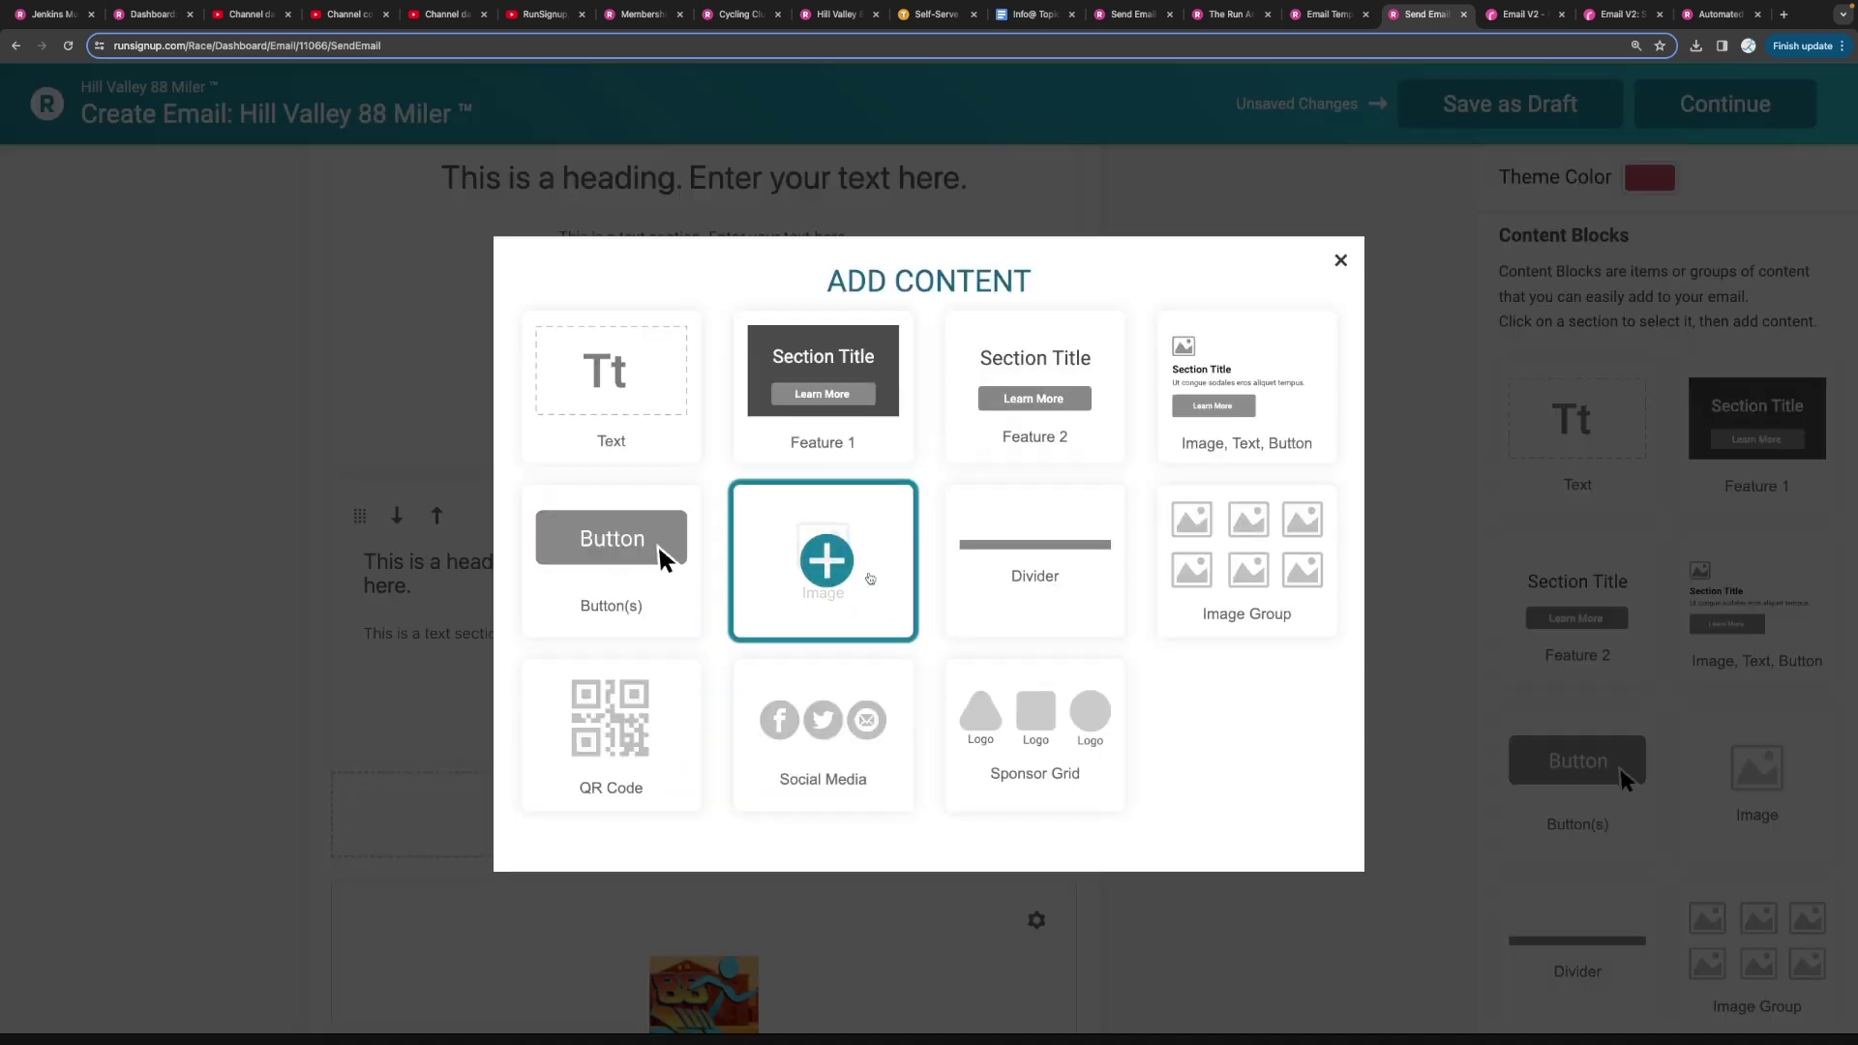
{"action": "left_click", "coordinate": [870, 579]}
{"action": "left_click", "coordinate": [691, 347]}
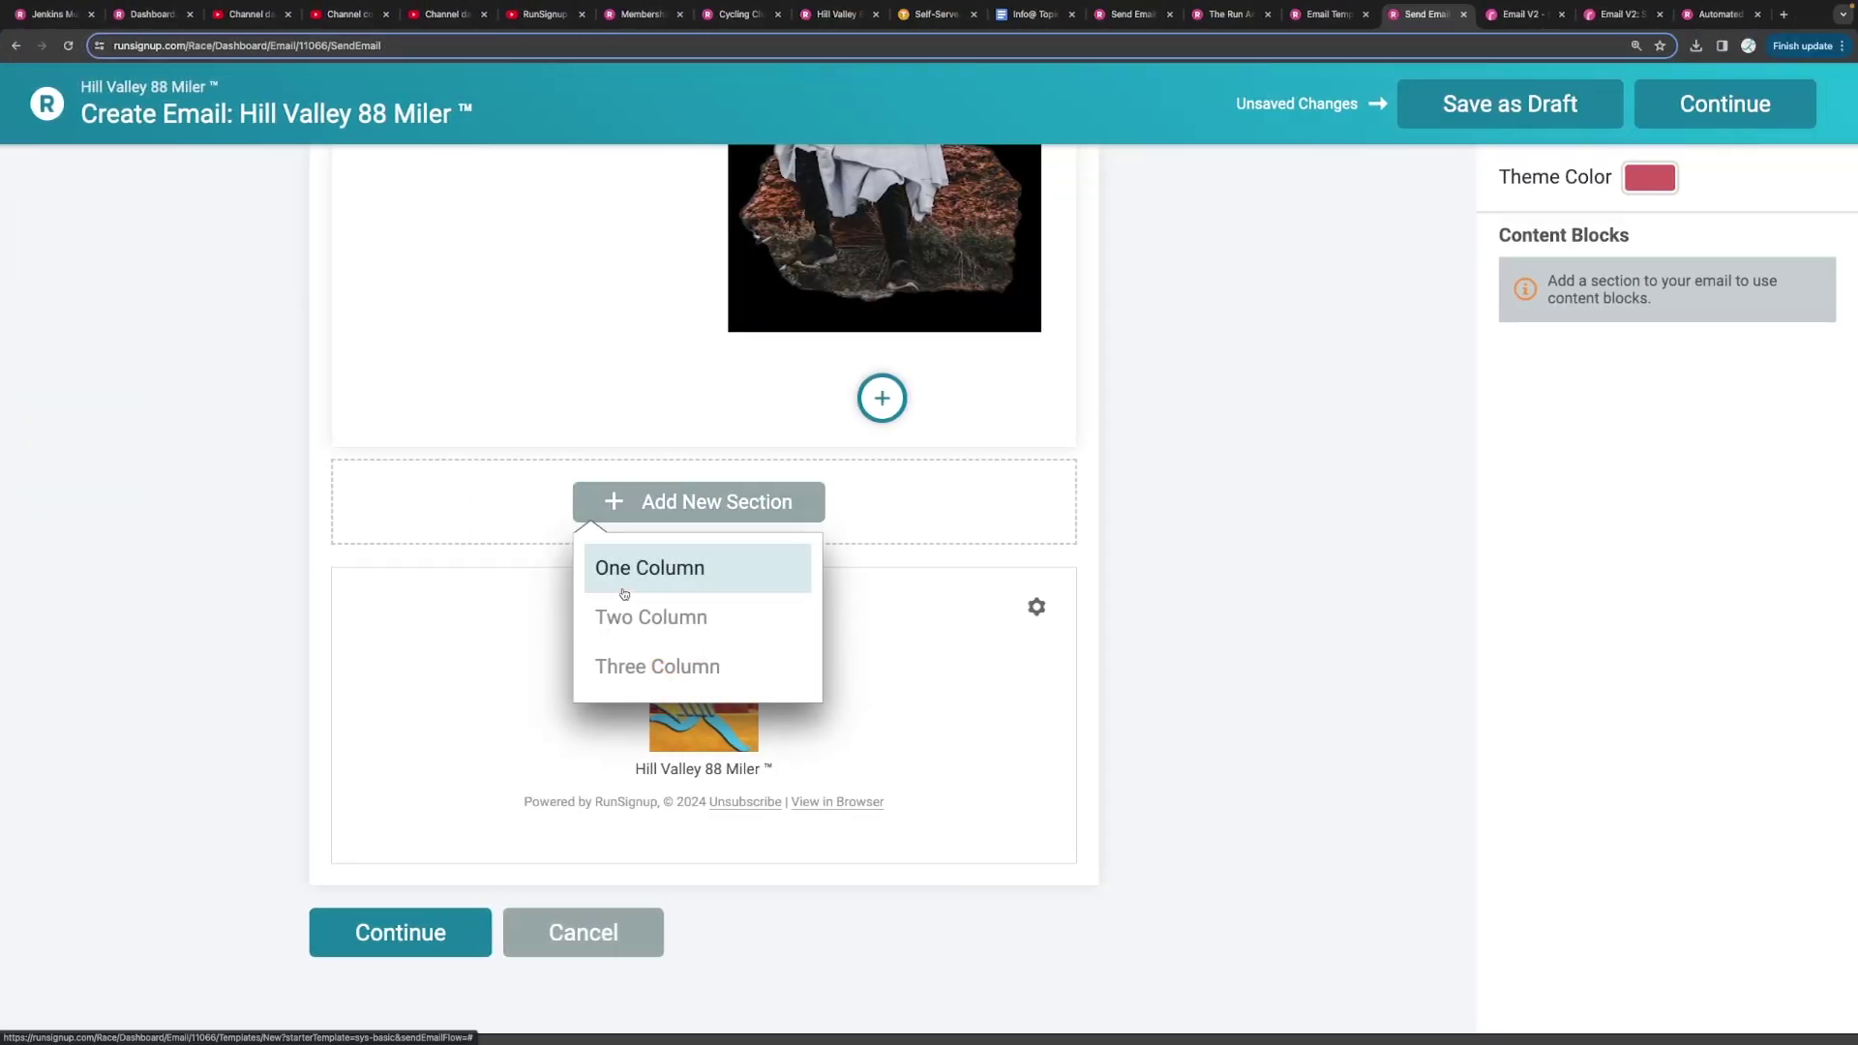
Add a one-column section above the email footer and fill it with a Sponsor Grid block
{"action": "left_click", "coordinate": [624, 570]}
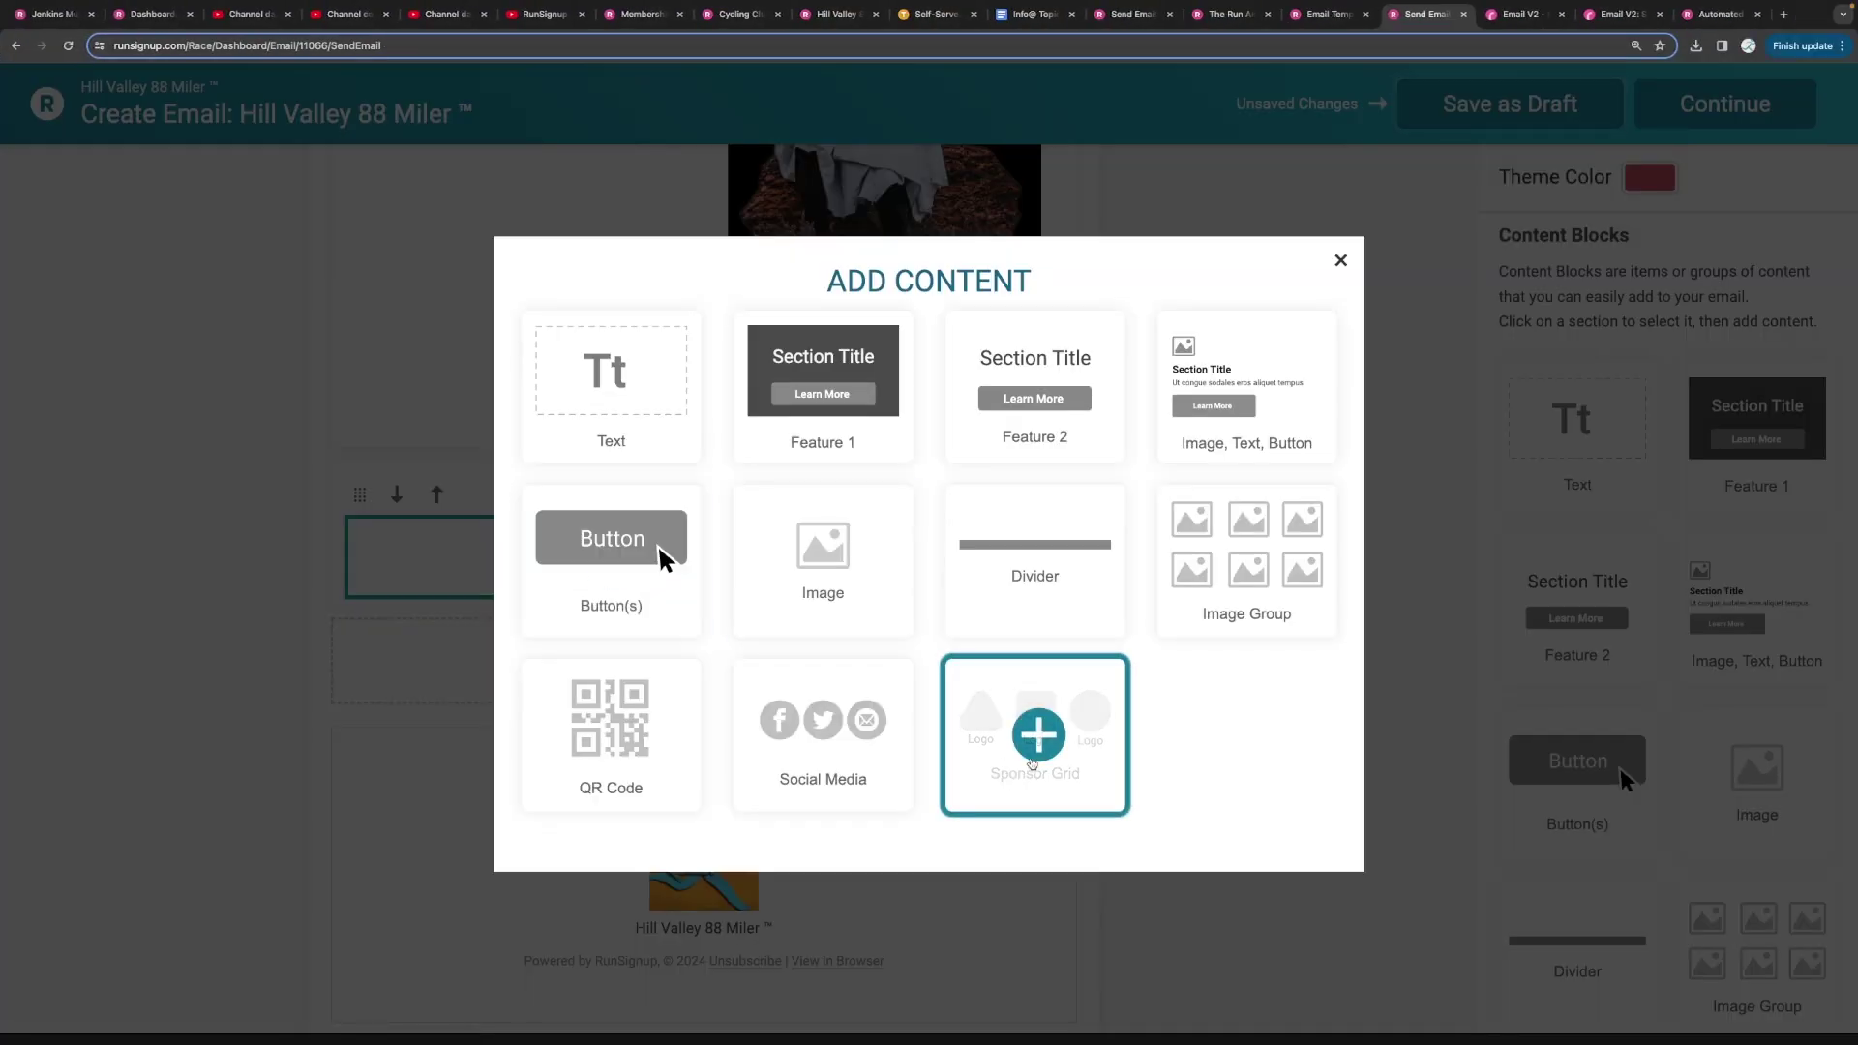
{"action": "left_click", "coordinate": [1044, 783]}
Add a two-column section below the sponsor grid and put a Button block in its first column
{"action": "scroll", "coordinate": [1216, 602], "scroll_direction": "down", "scroll_amount": 4}
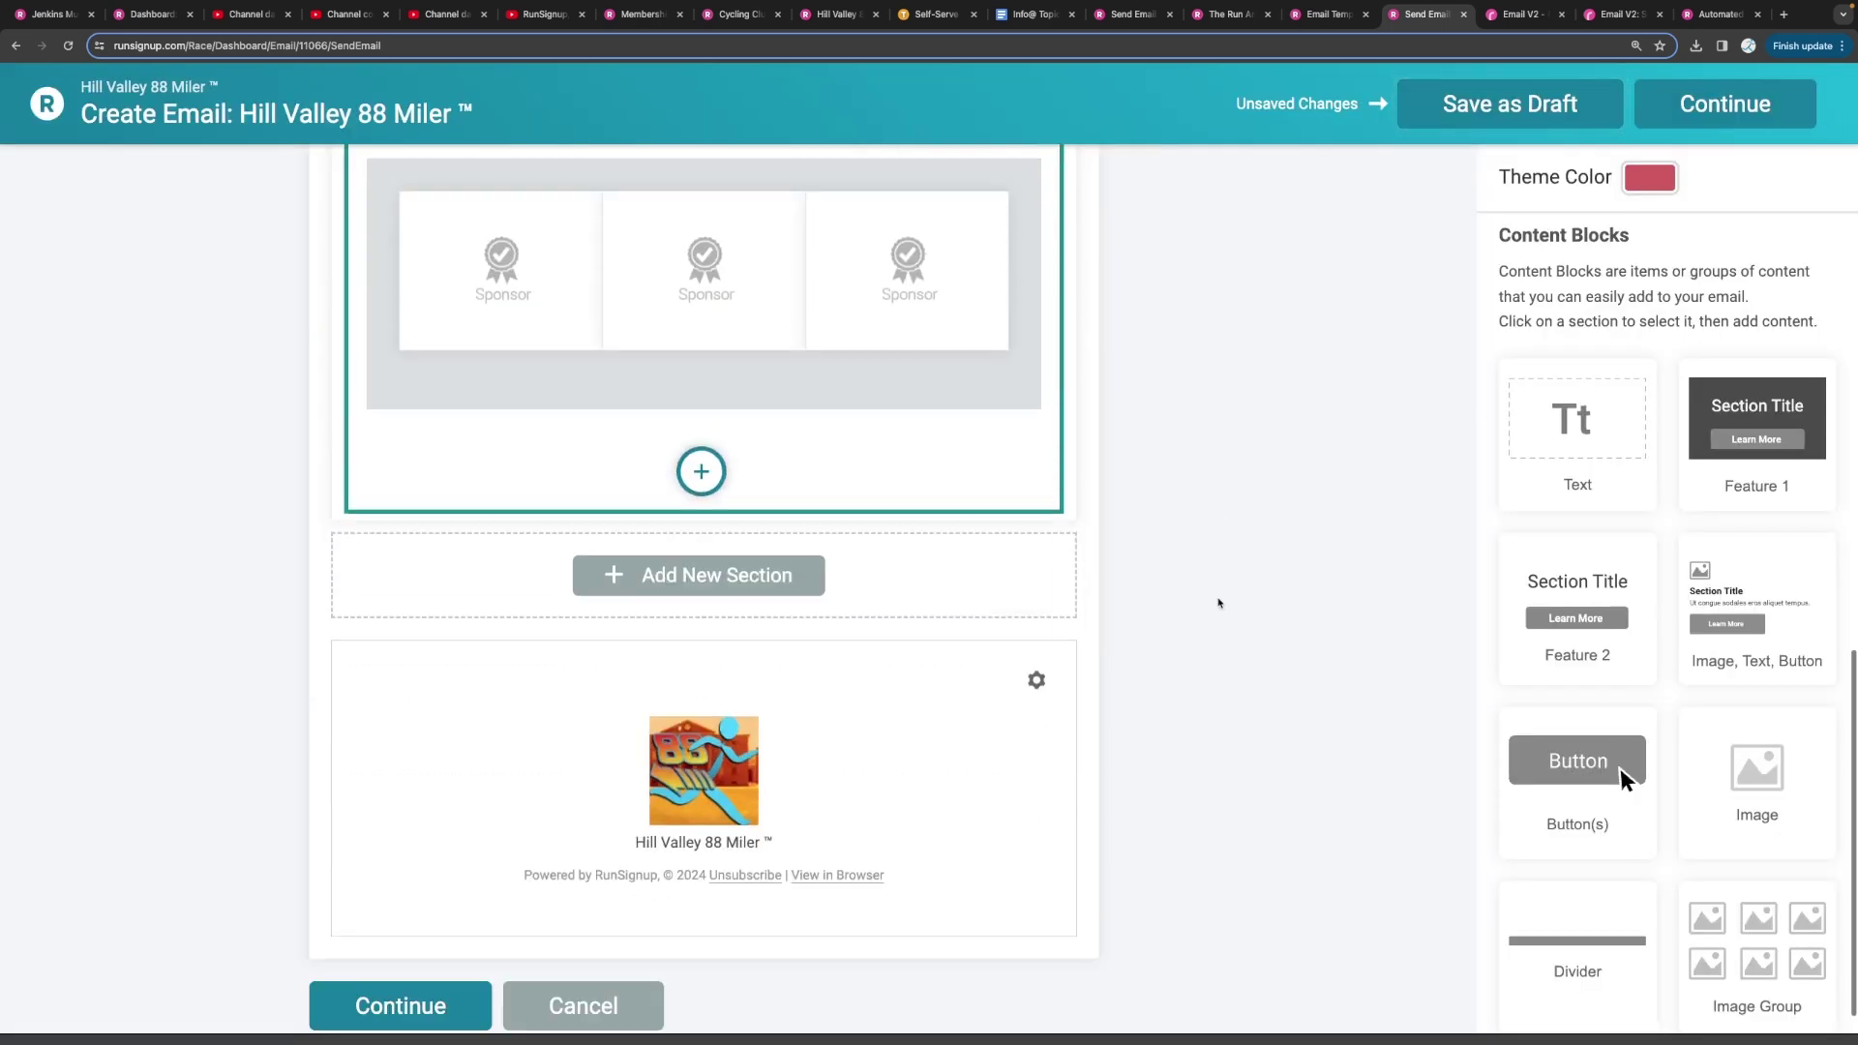
{"action": "left_click", "coordinate": [822, 515]}
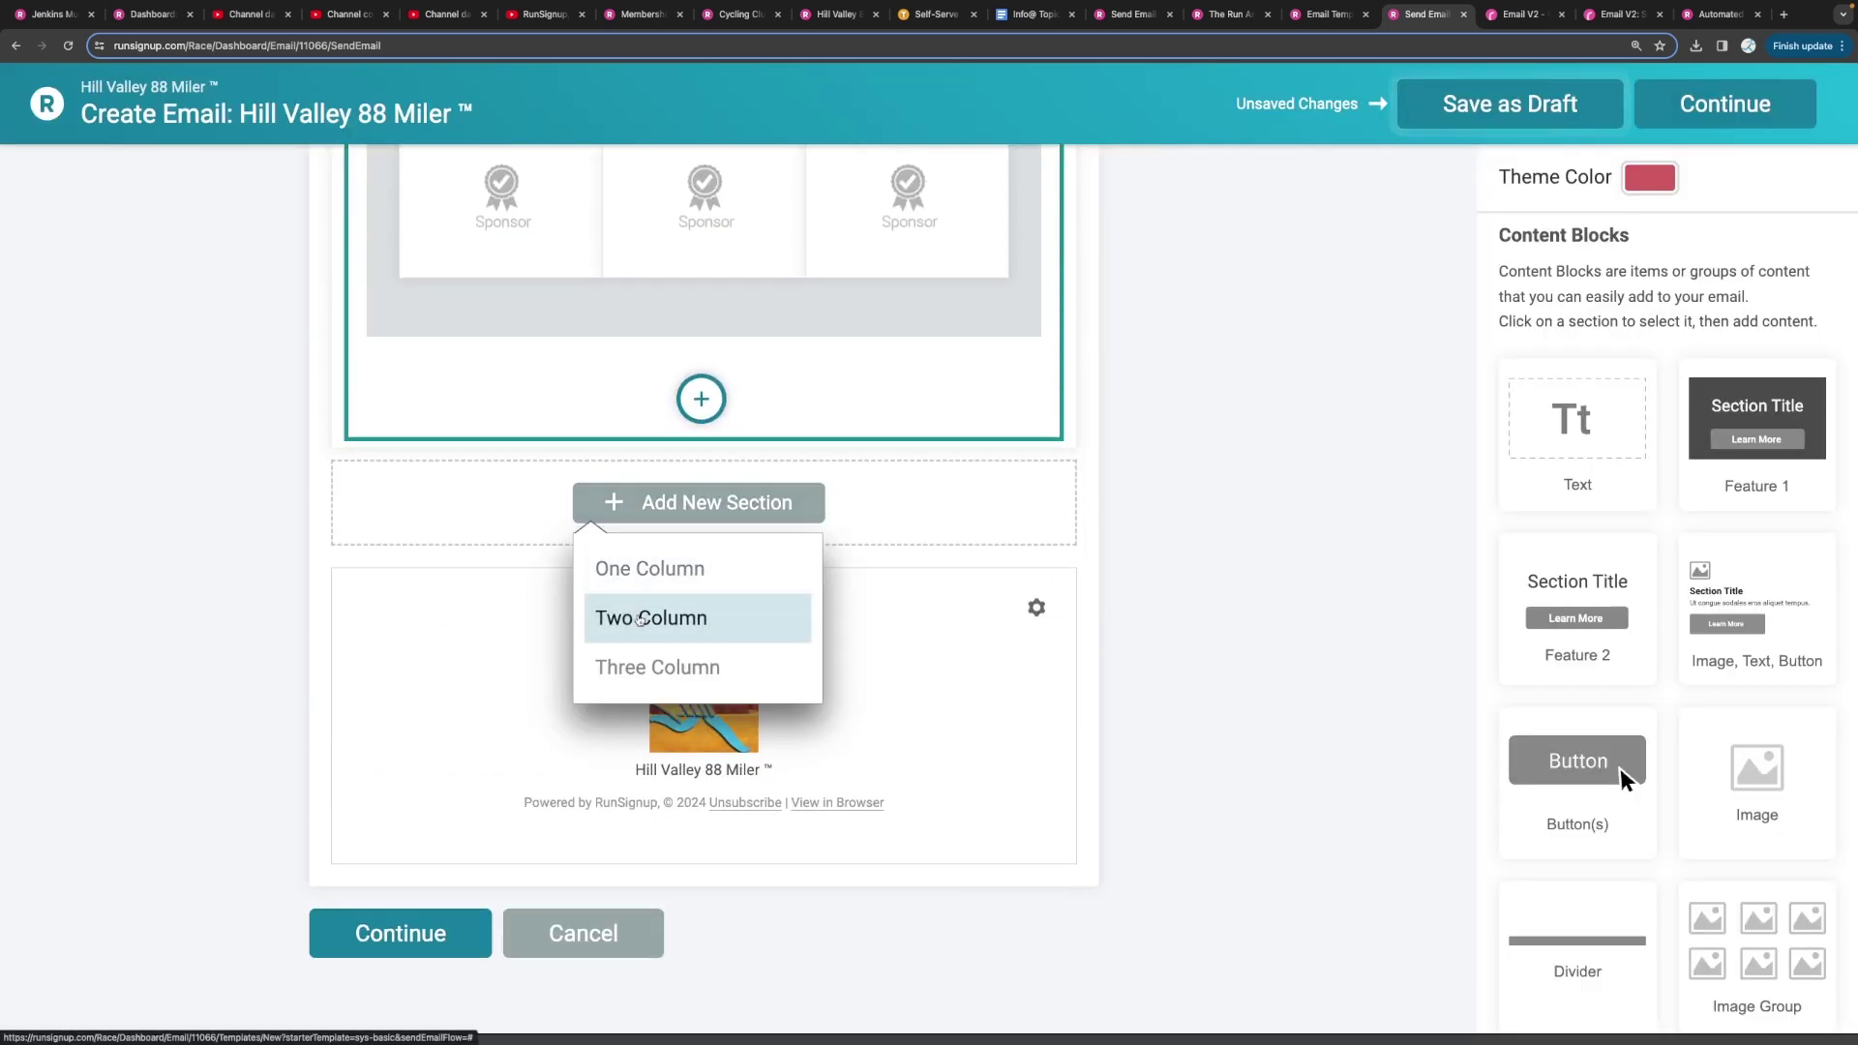
{"action": "left_click", "coordinate": [640, 615]}
{"action": "left_click", "coordinate": [640, 620]}
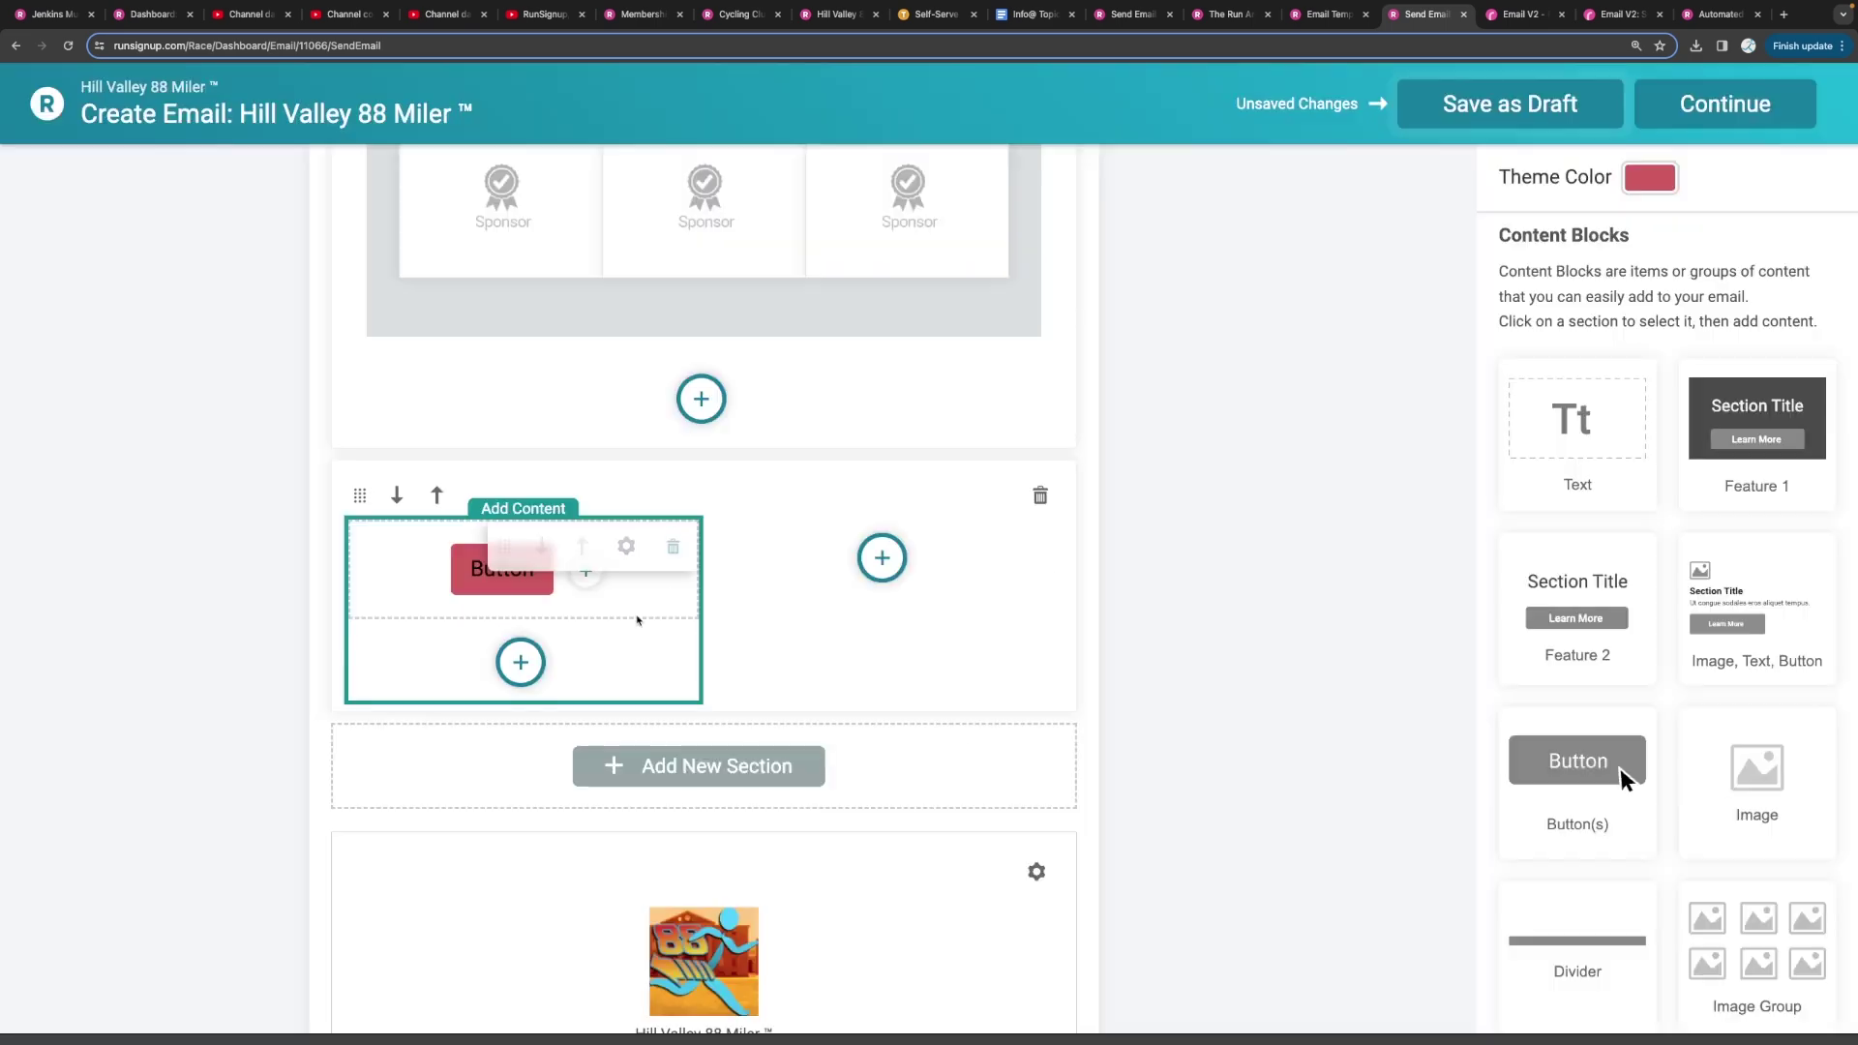
Link the new button to the Registration Page and set its text to "Sign Up Today!"
{"action": "left_click", "coordinate": [775, 447]}
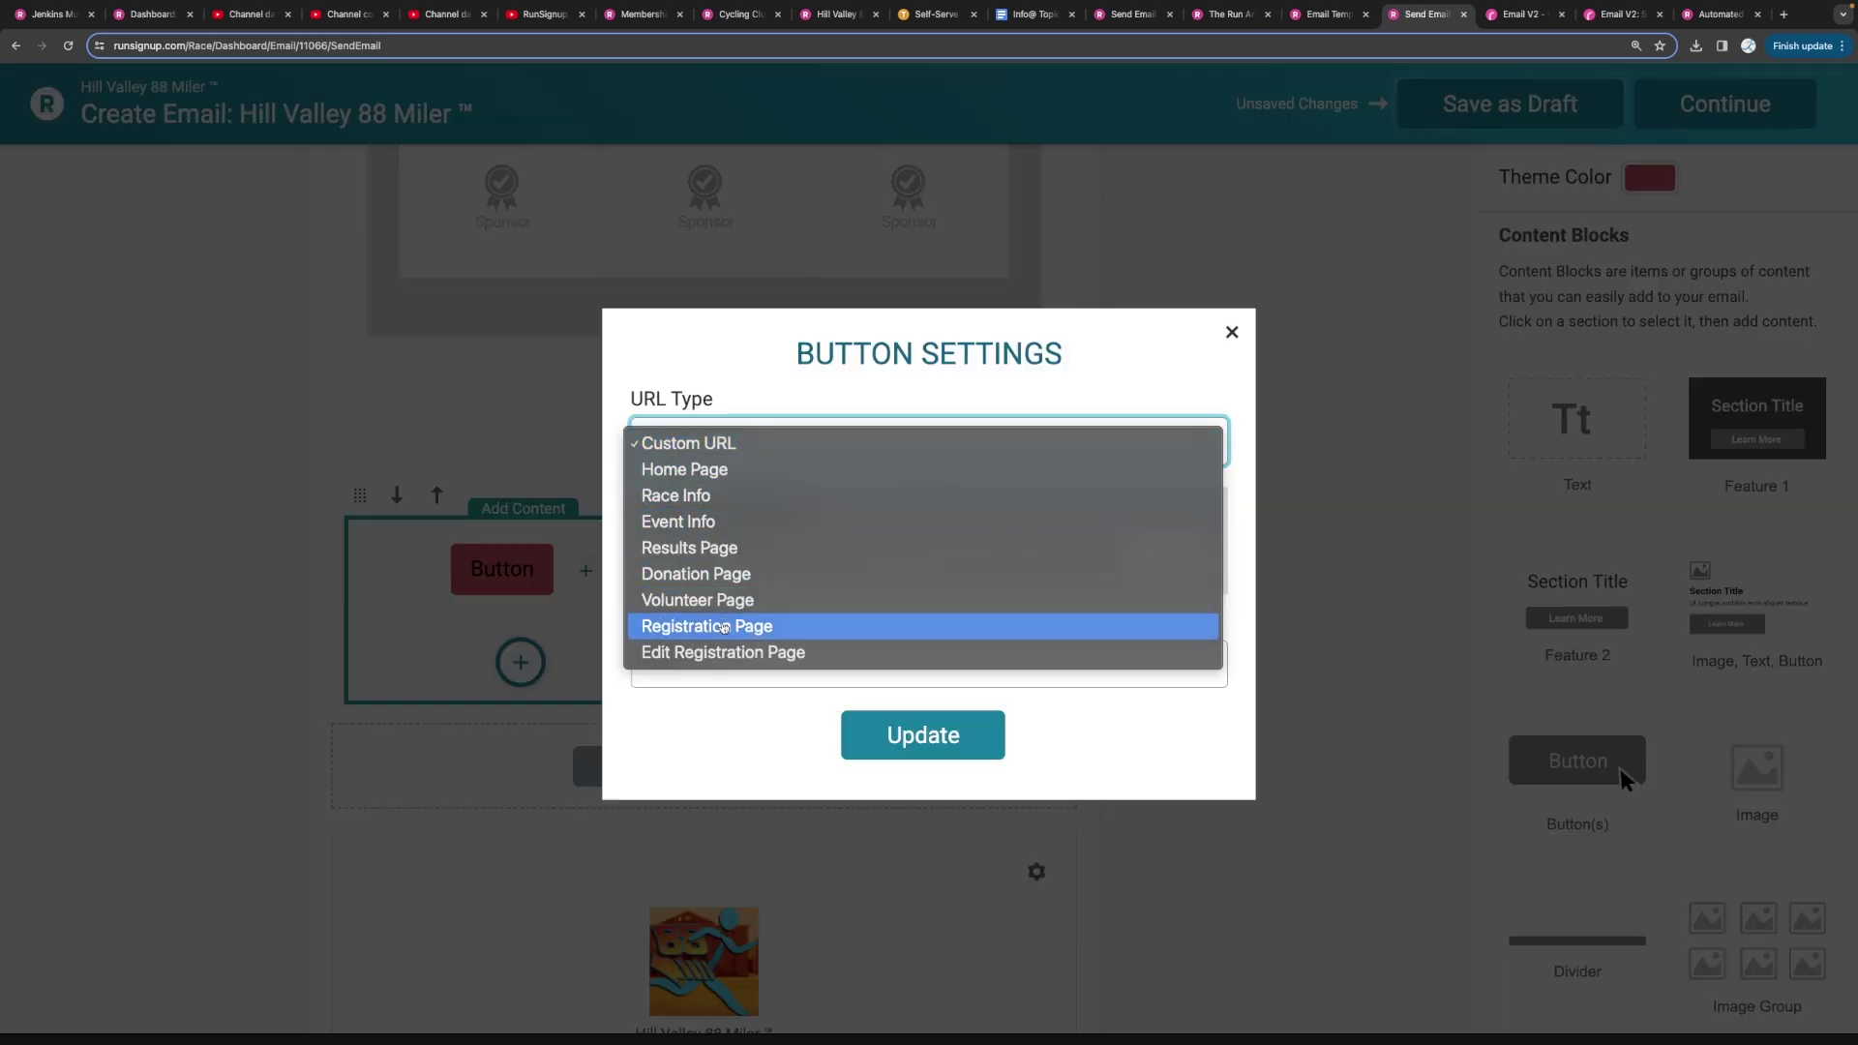
{"action": "left_click", "coordinate": [721, 626]}
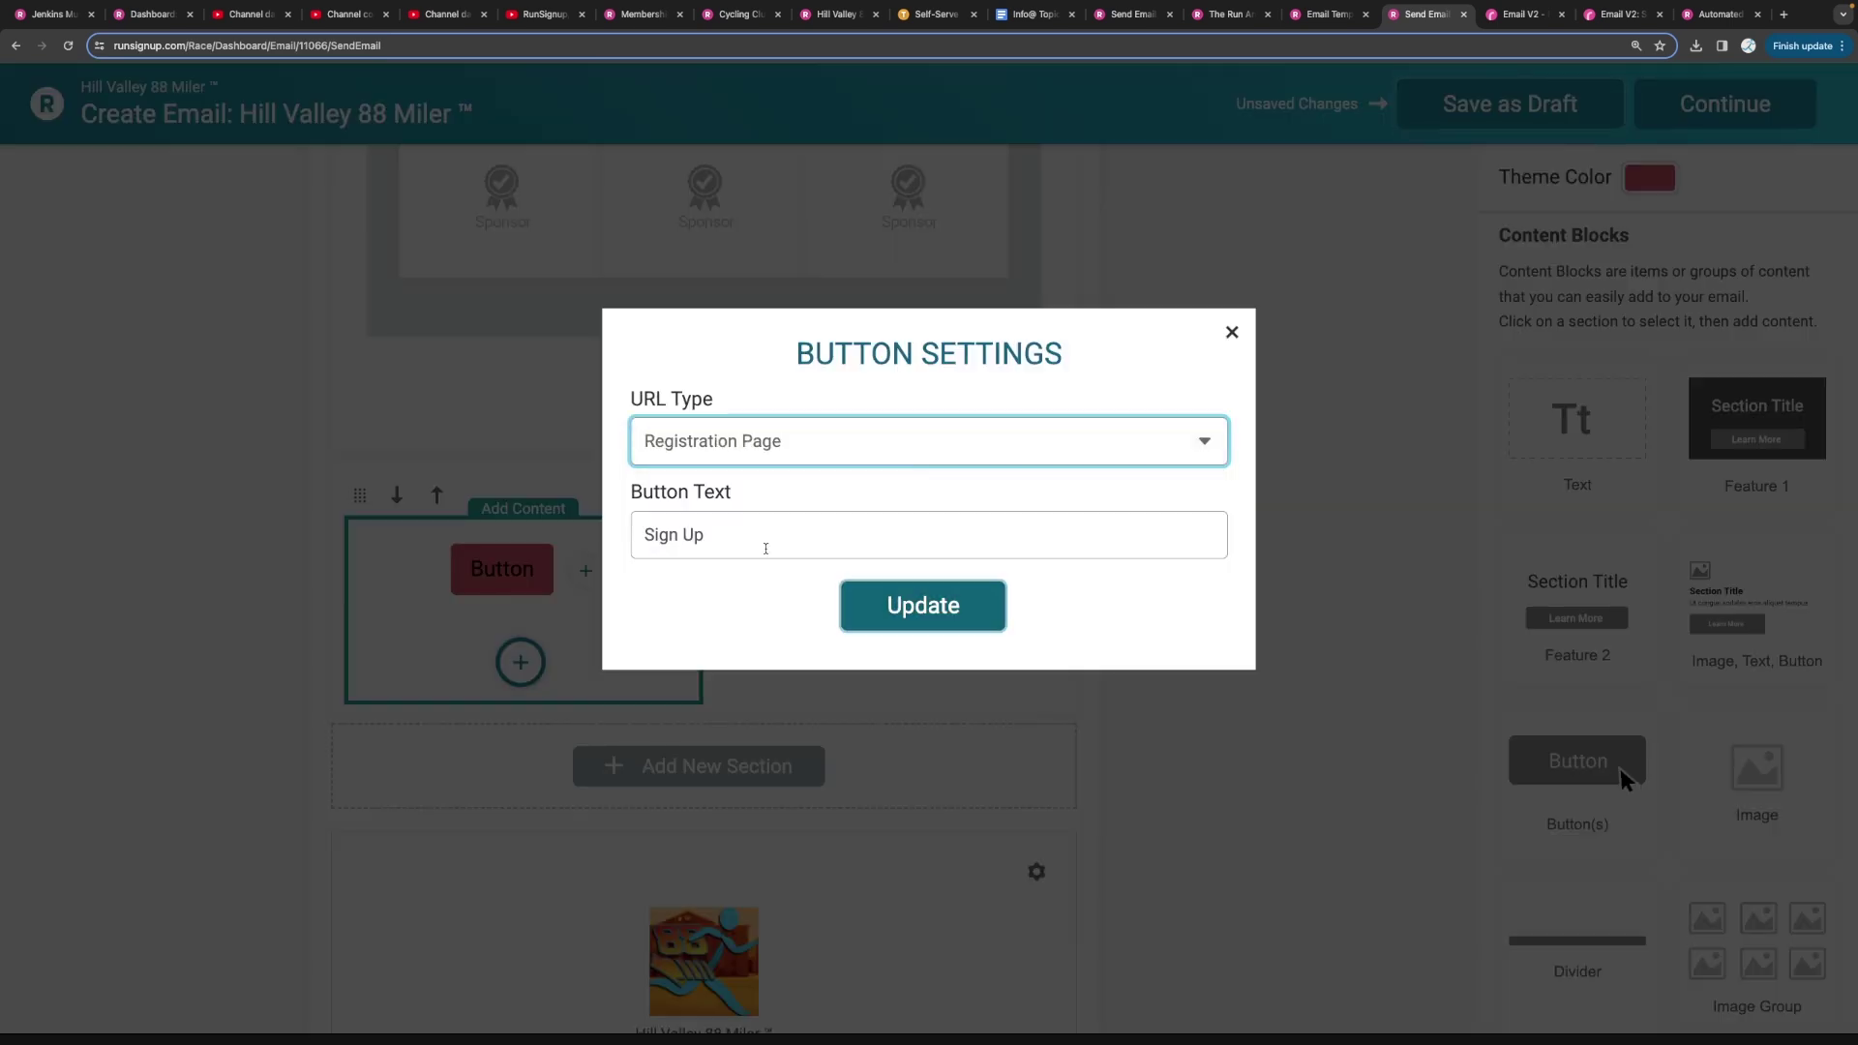
{"action": "left_click", "coordinate": [743, 548]}
{"action": "type", "text": "To"}
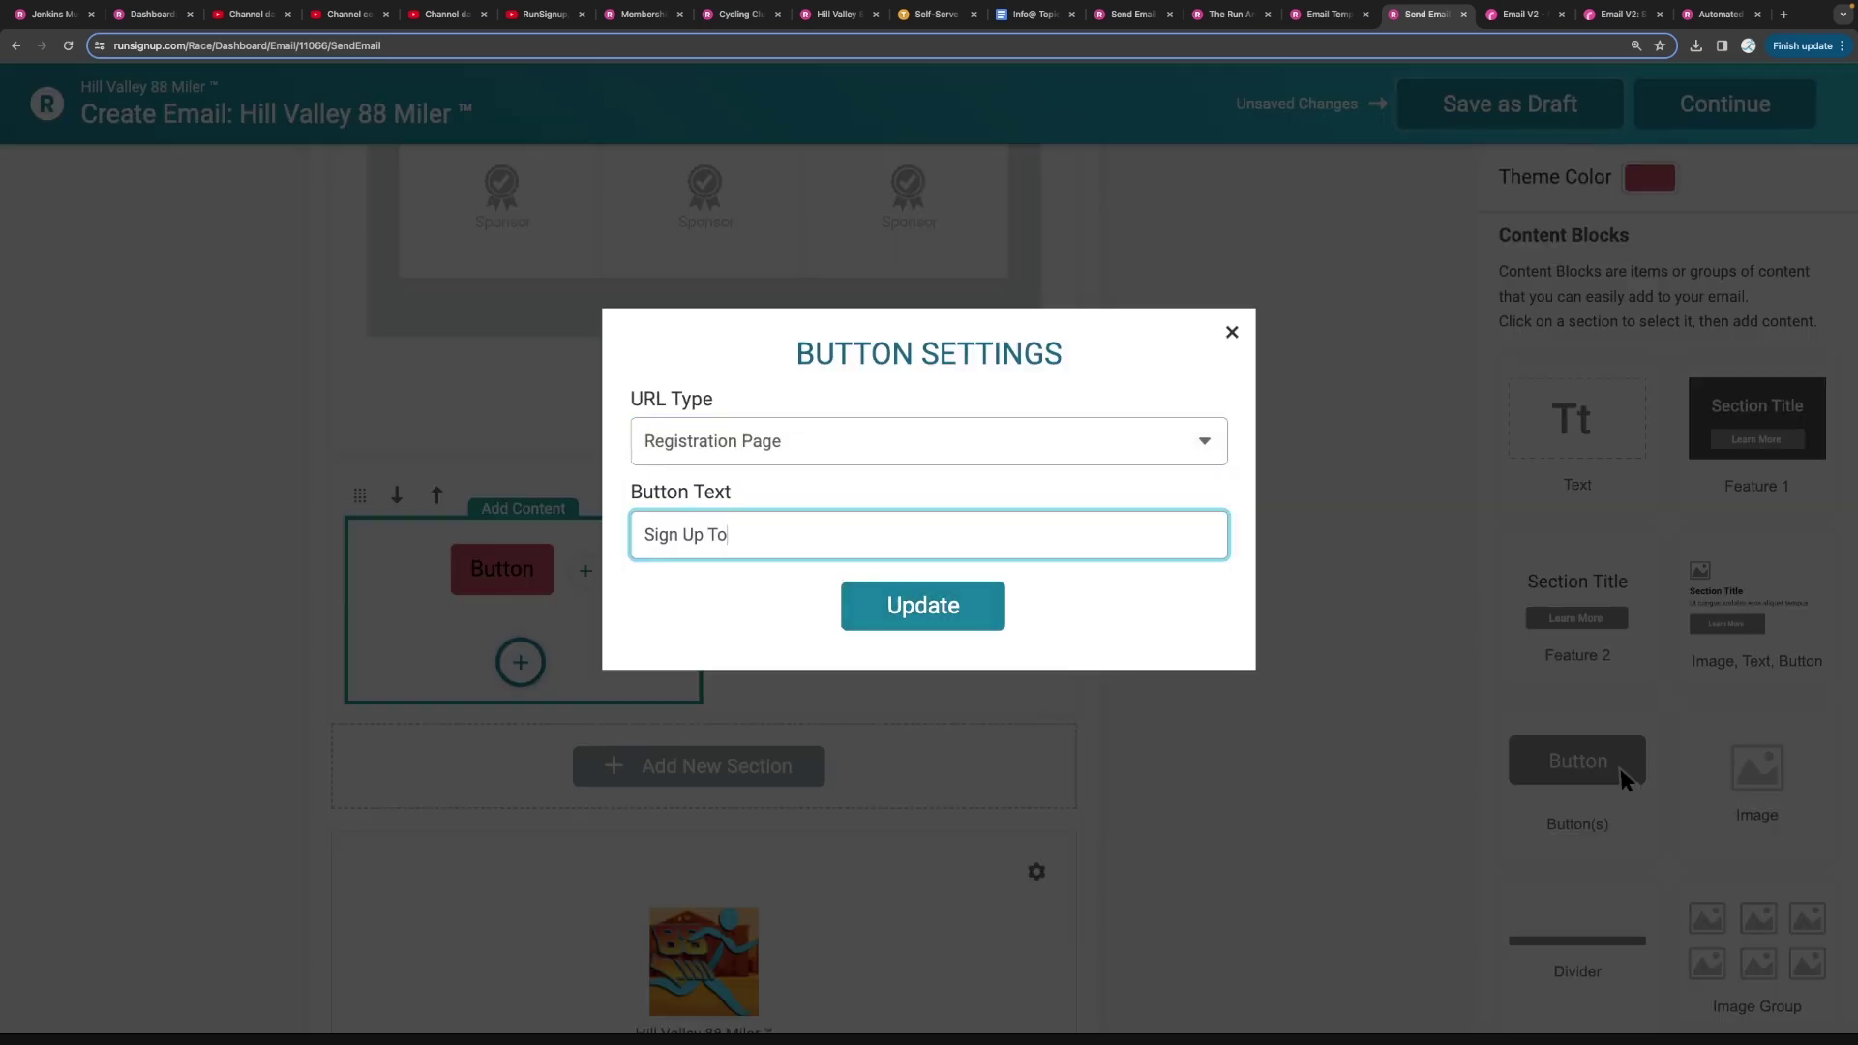
{"action": "type", "text": "day!"}
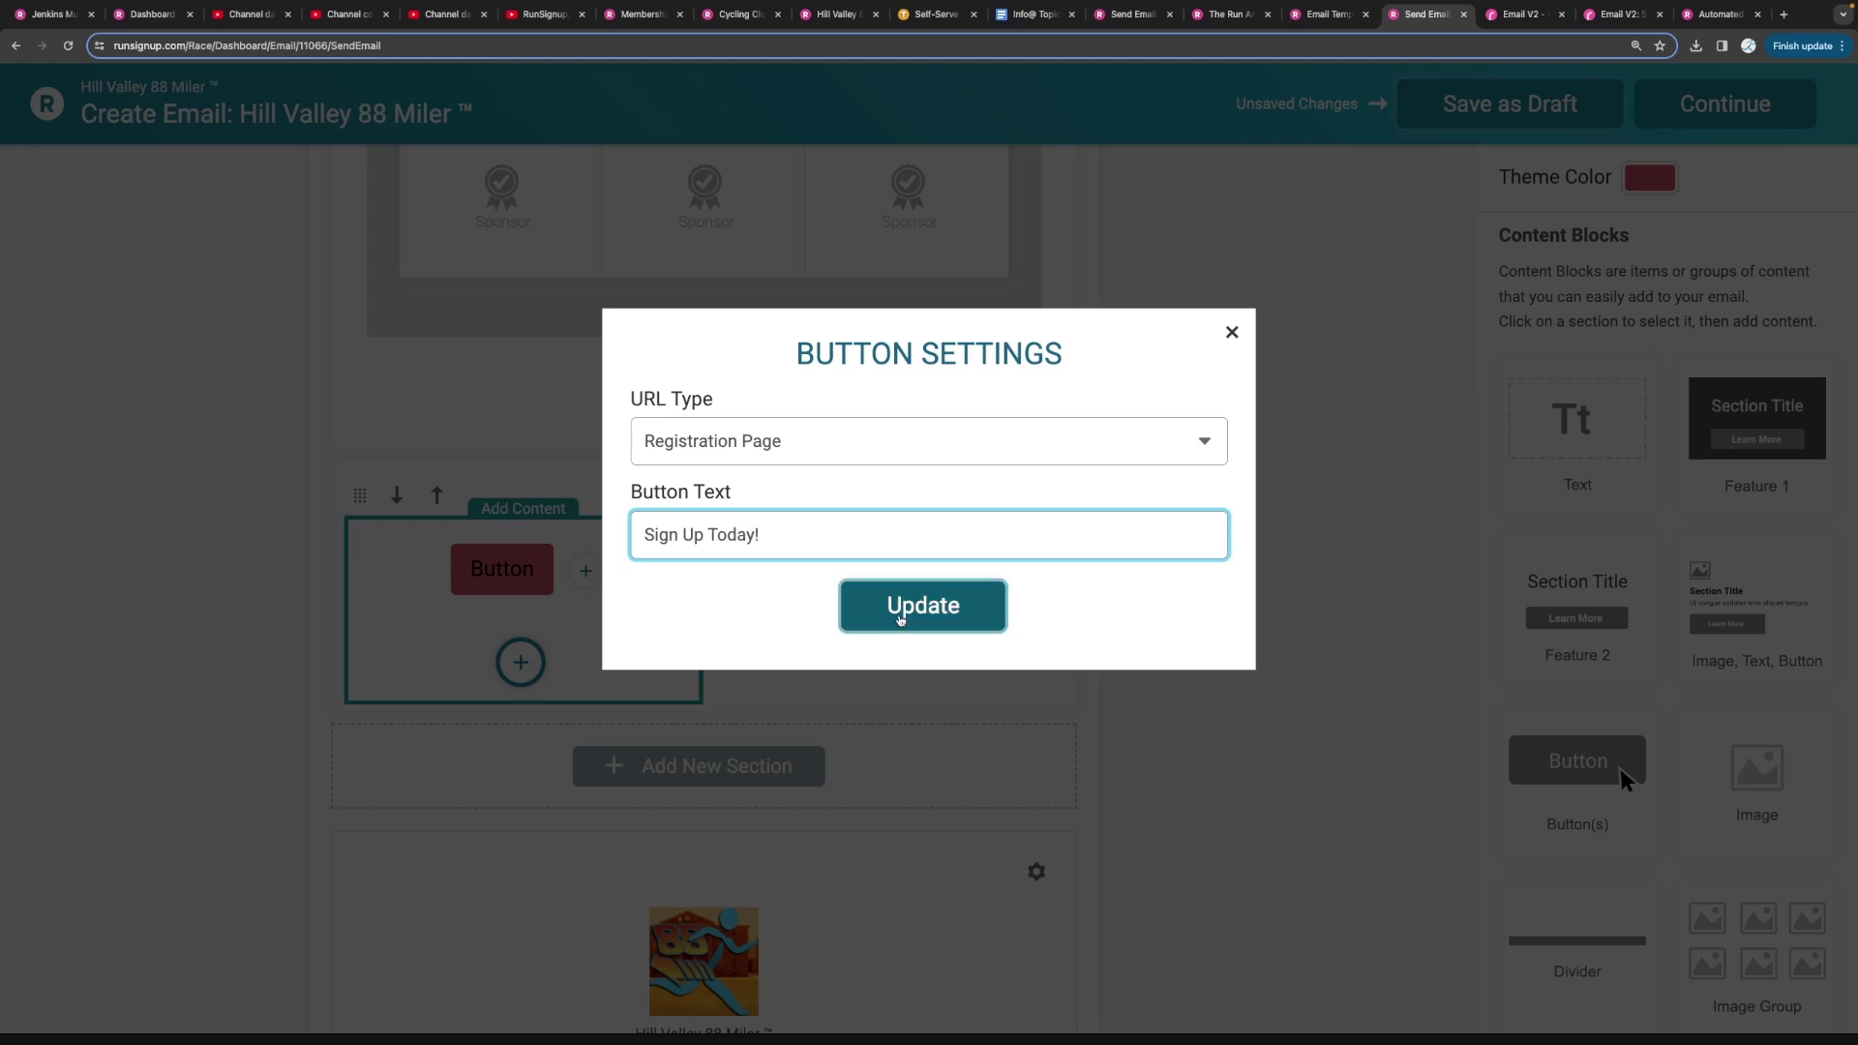
{"action": "left_click", "coordinate": [923, 606]}
Add a QR Code block below the Sign Up Today! button, using a URL that leads to the Registration Page
{"action": "left_click", "coordinate": [522, 665]}
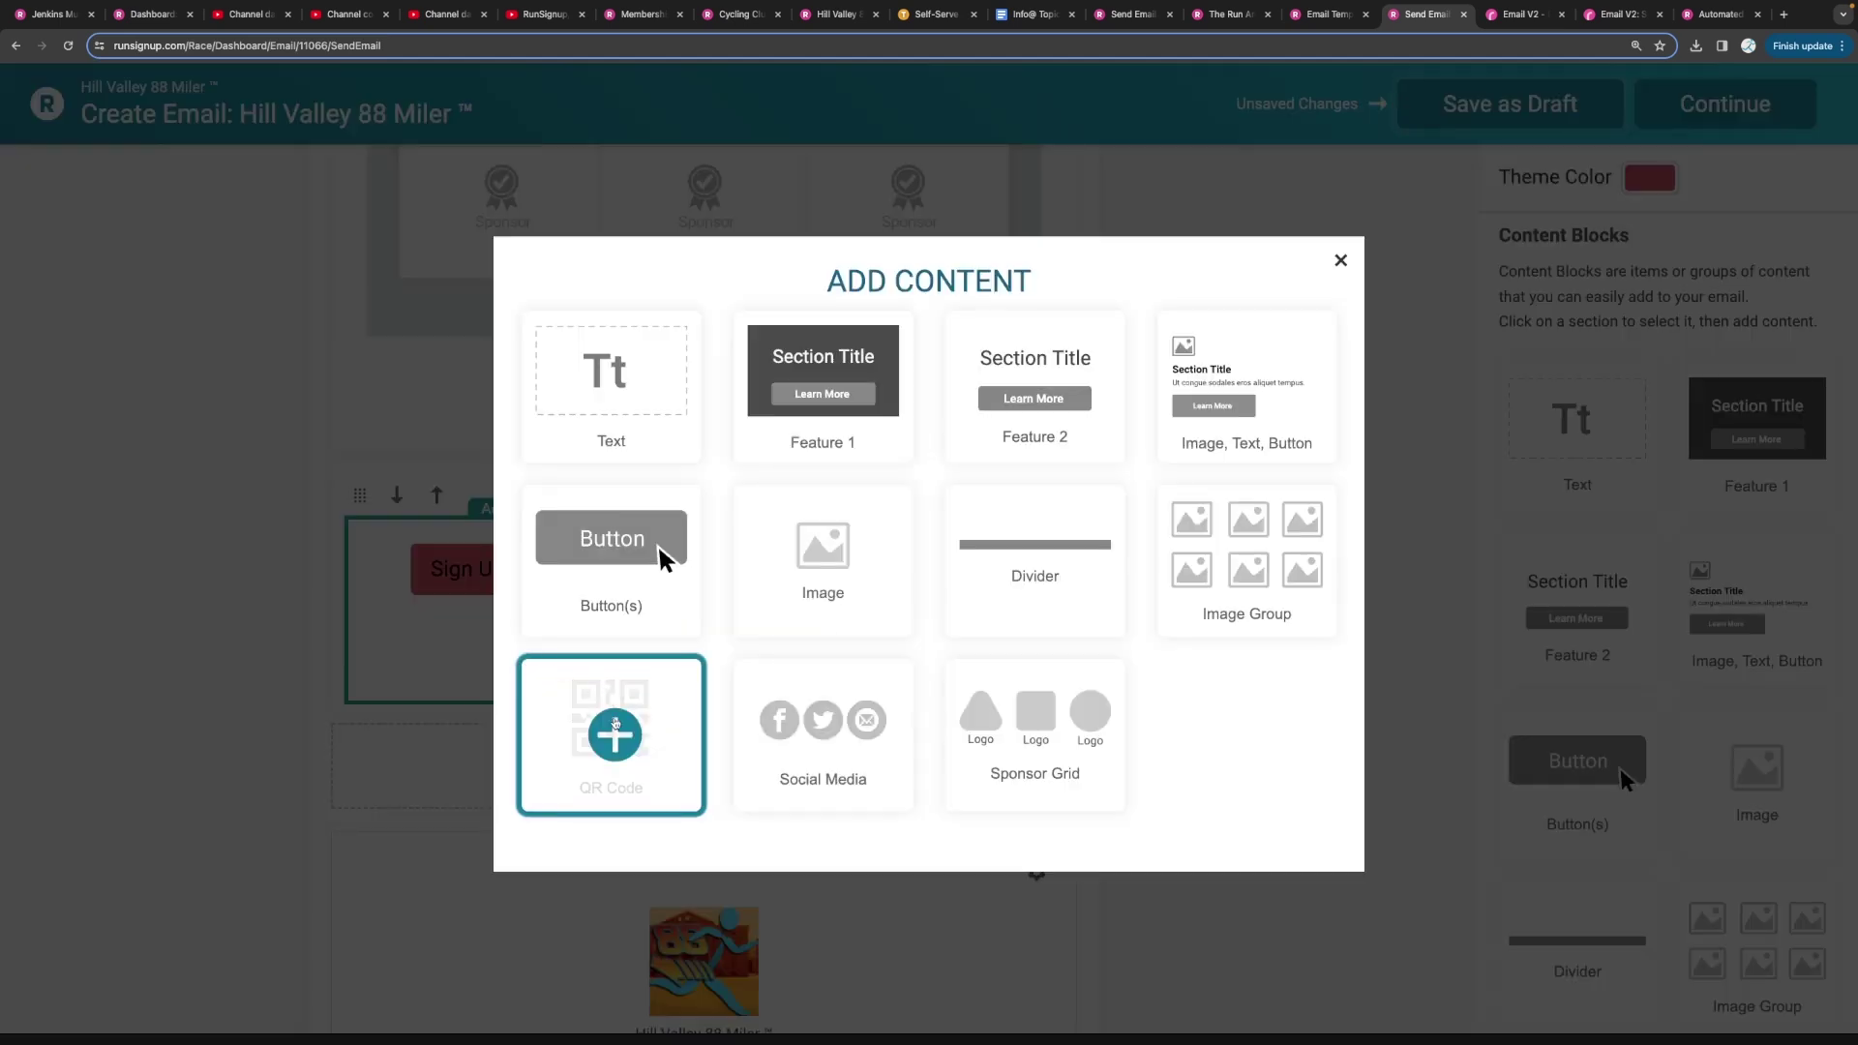
{"action": "left_click", "coordinate": [552, 727]}
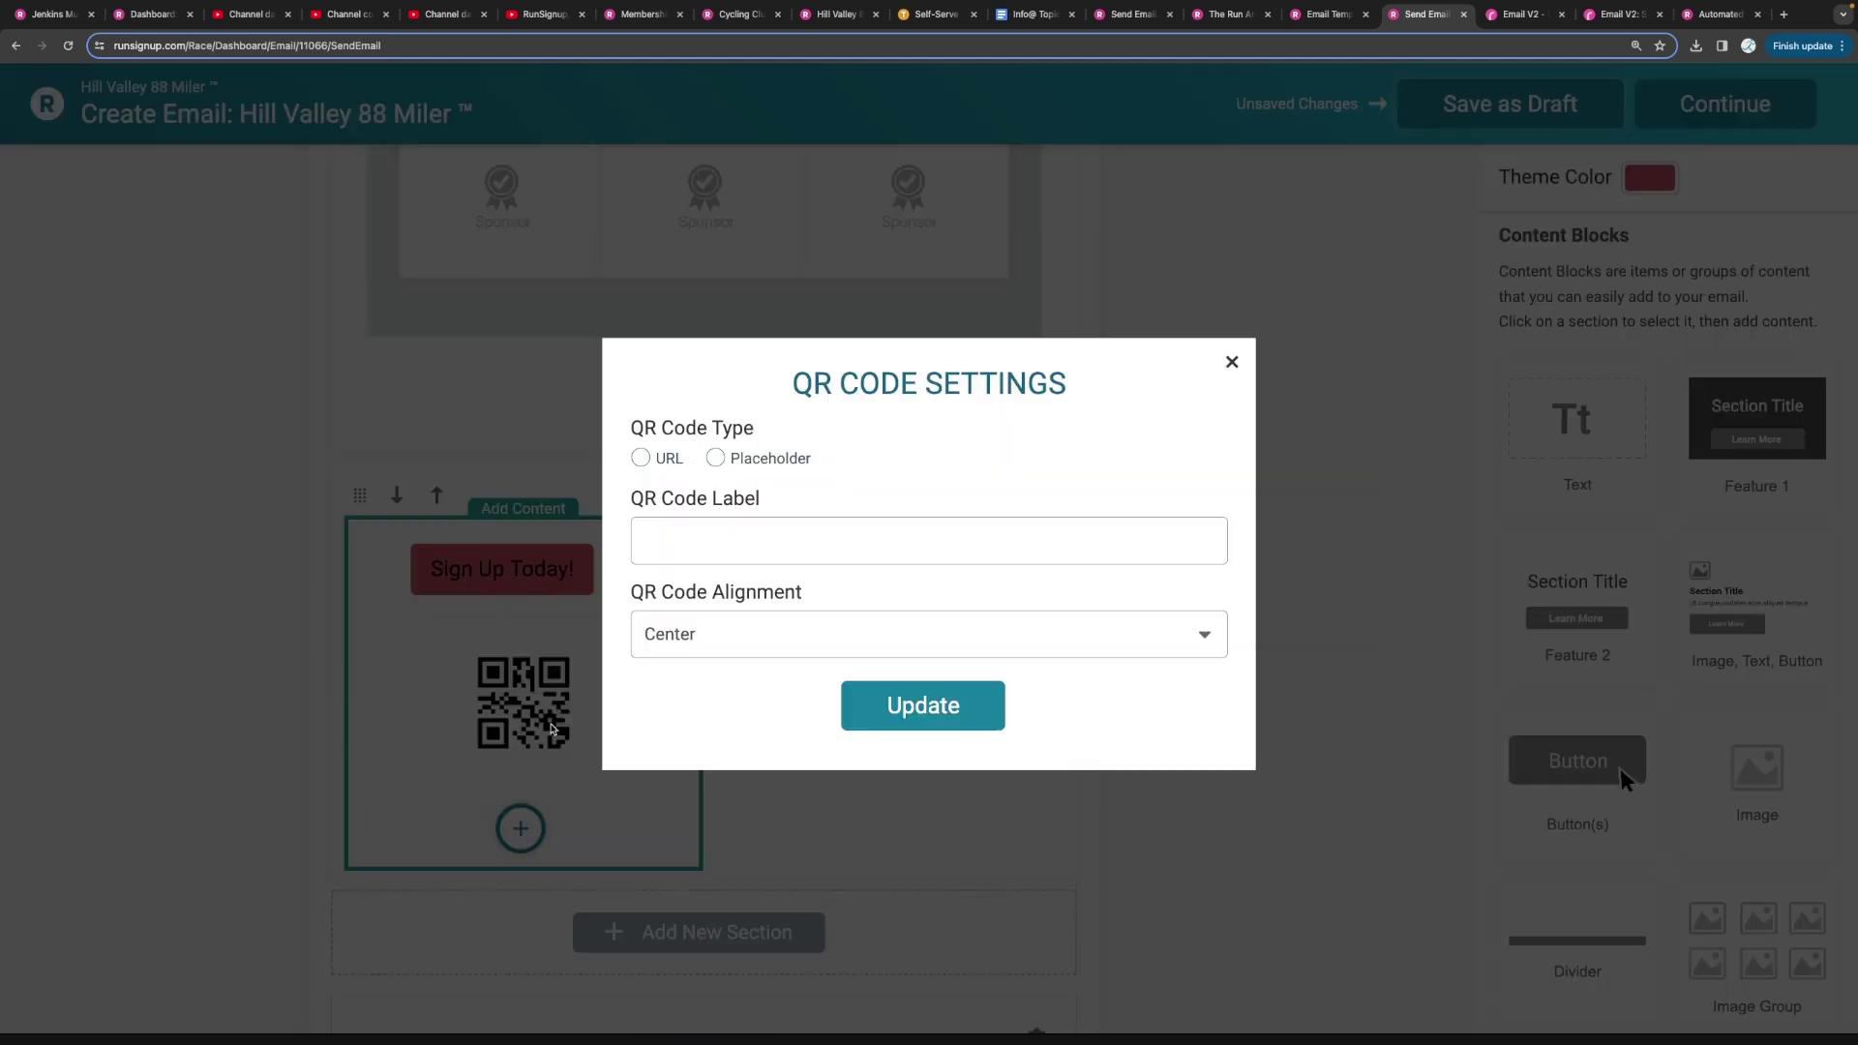
{"action": "left_click", "coordinate": [640, 458]}
{"action": "left_click", "coordinate": [714, 575]}
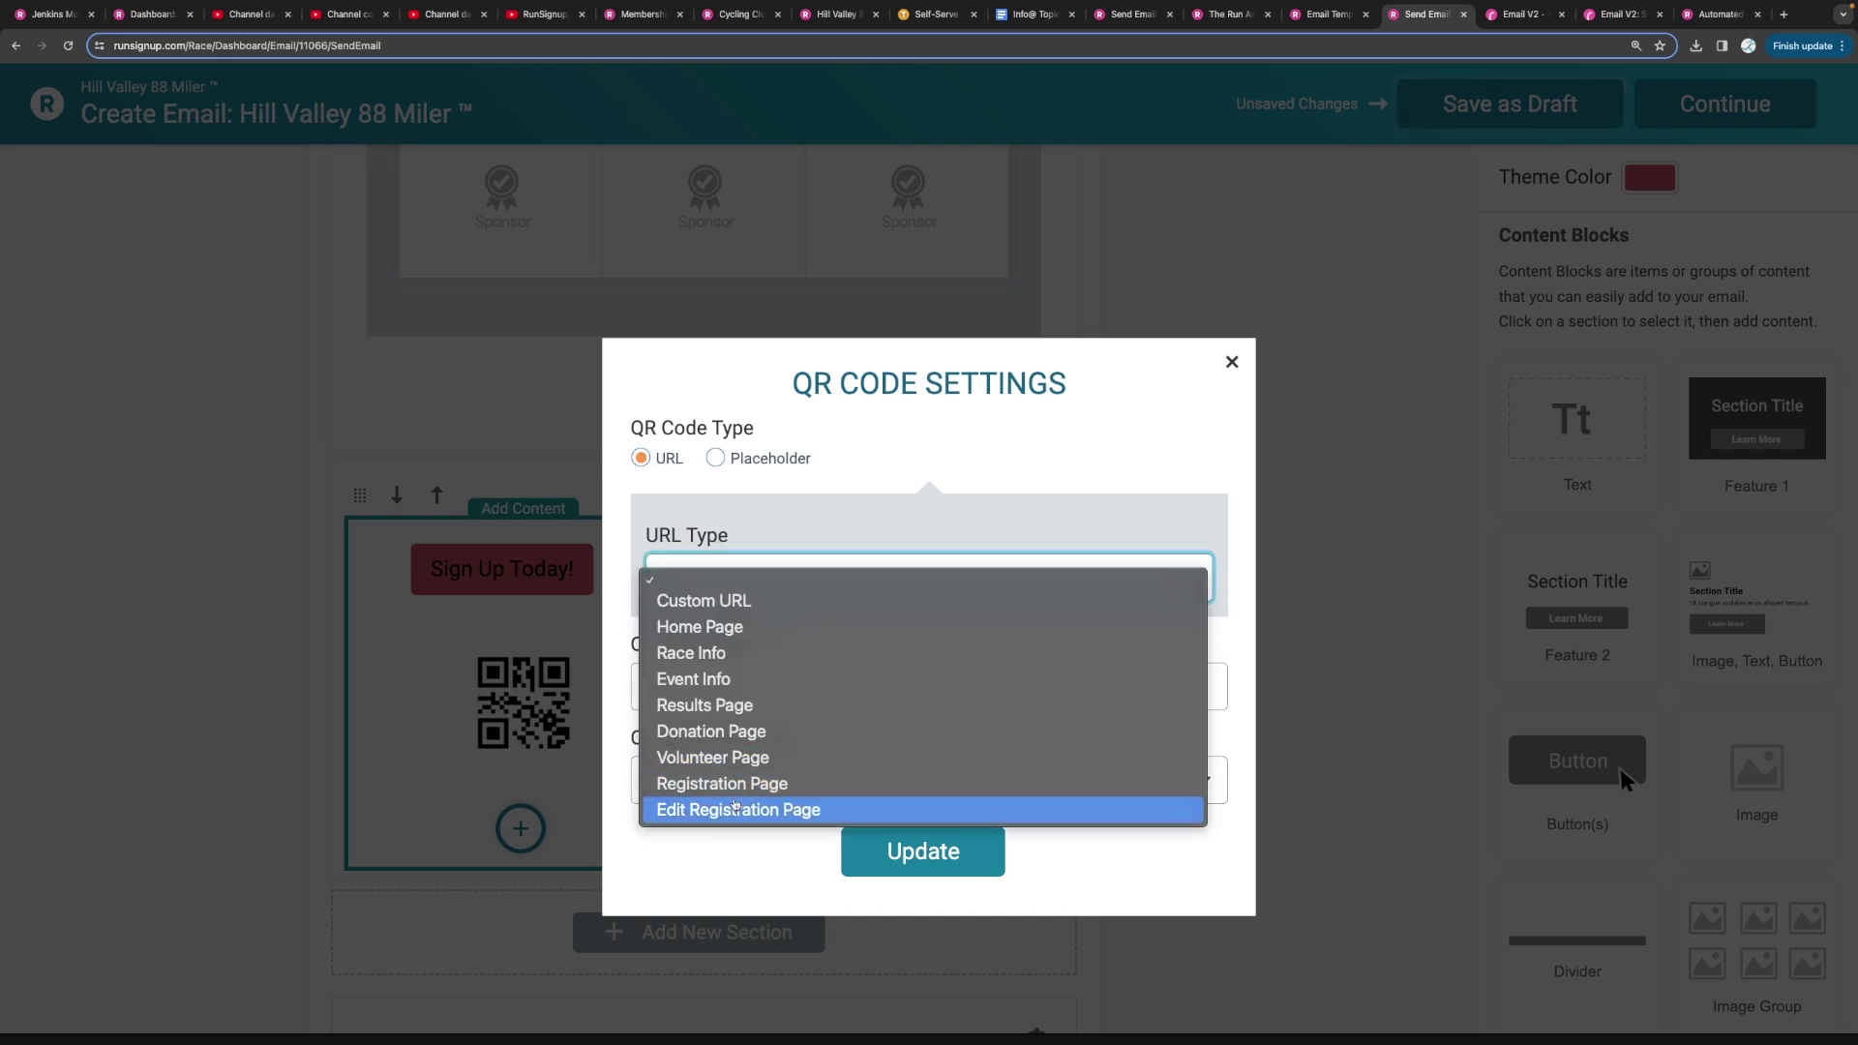
{"action": "left_click", "coordinate": [735, 784]}
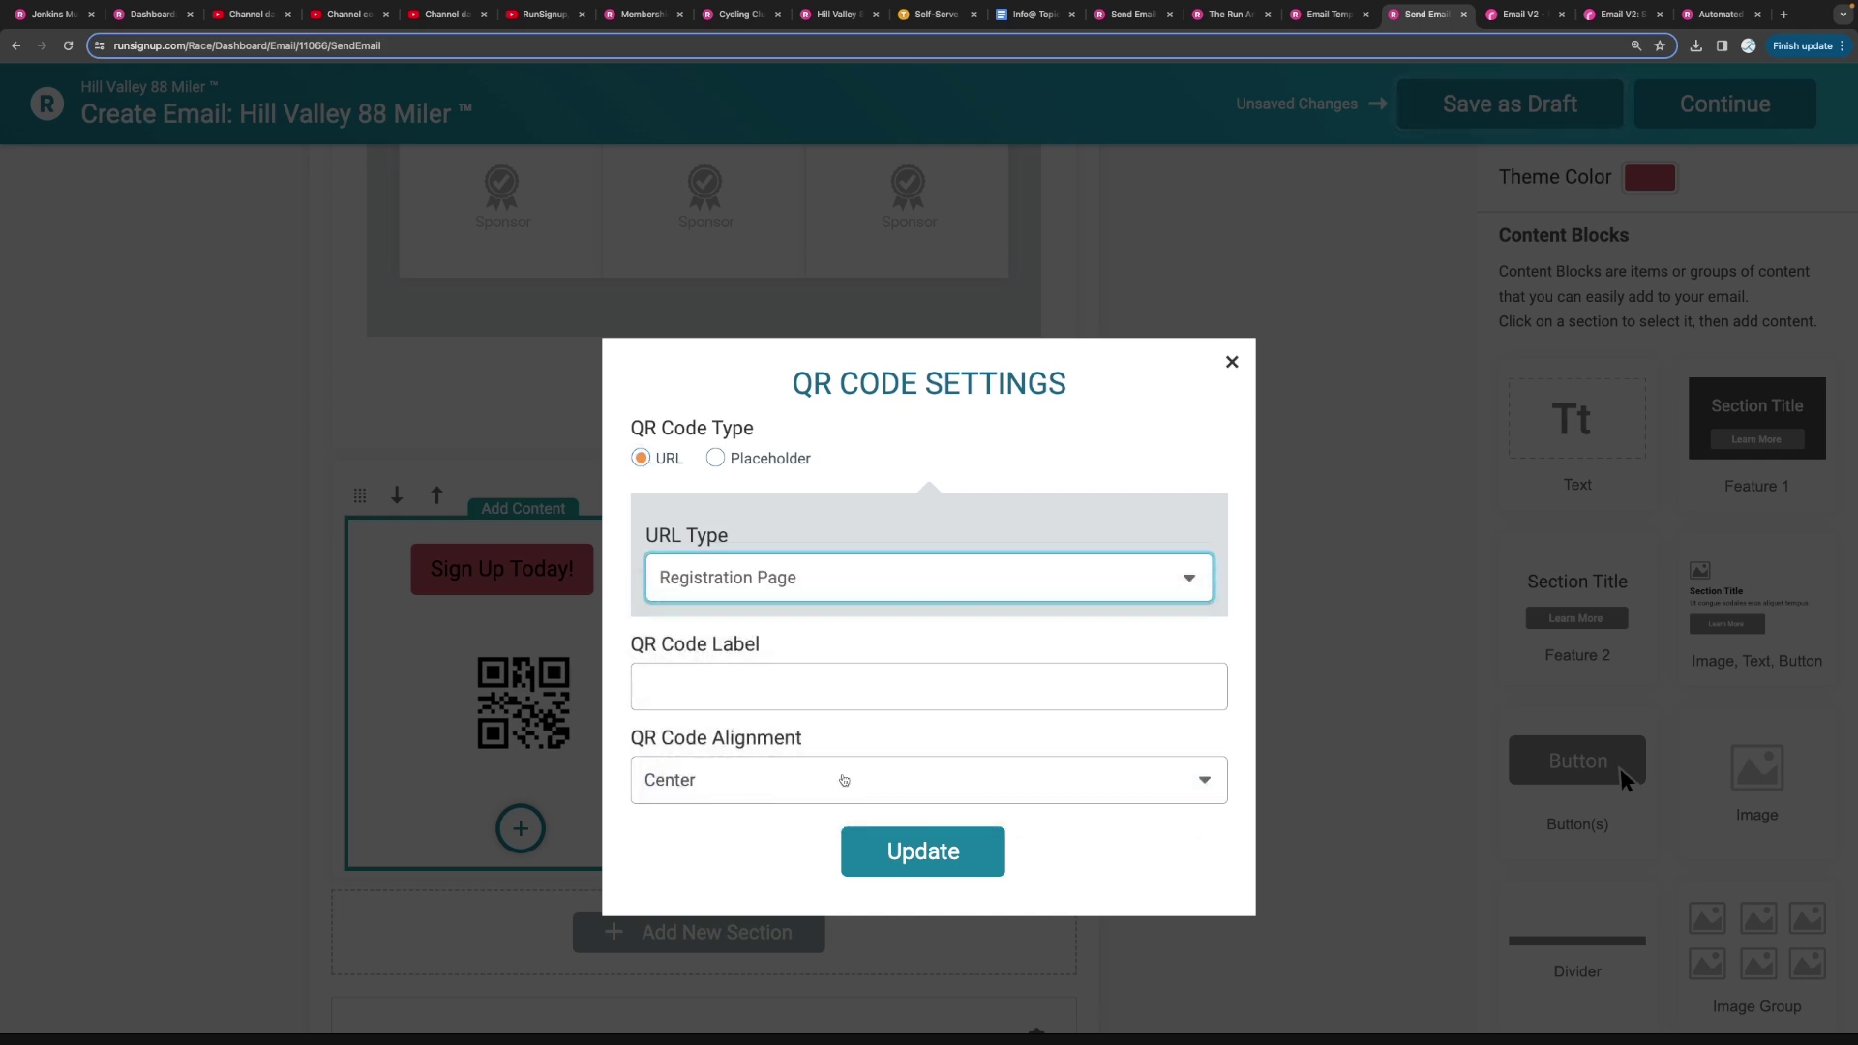
{"action": "left_click", "coordinate": [923, 852]}
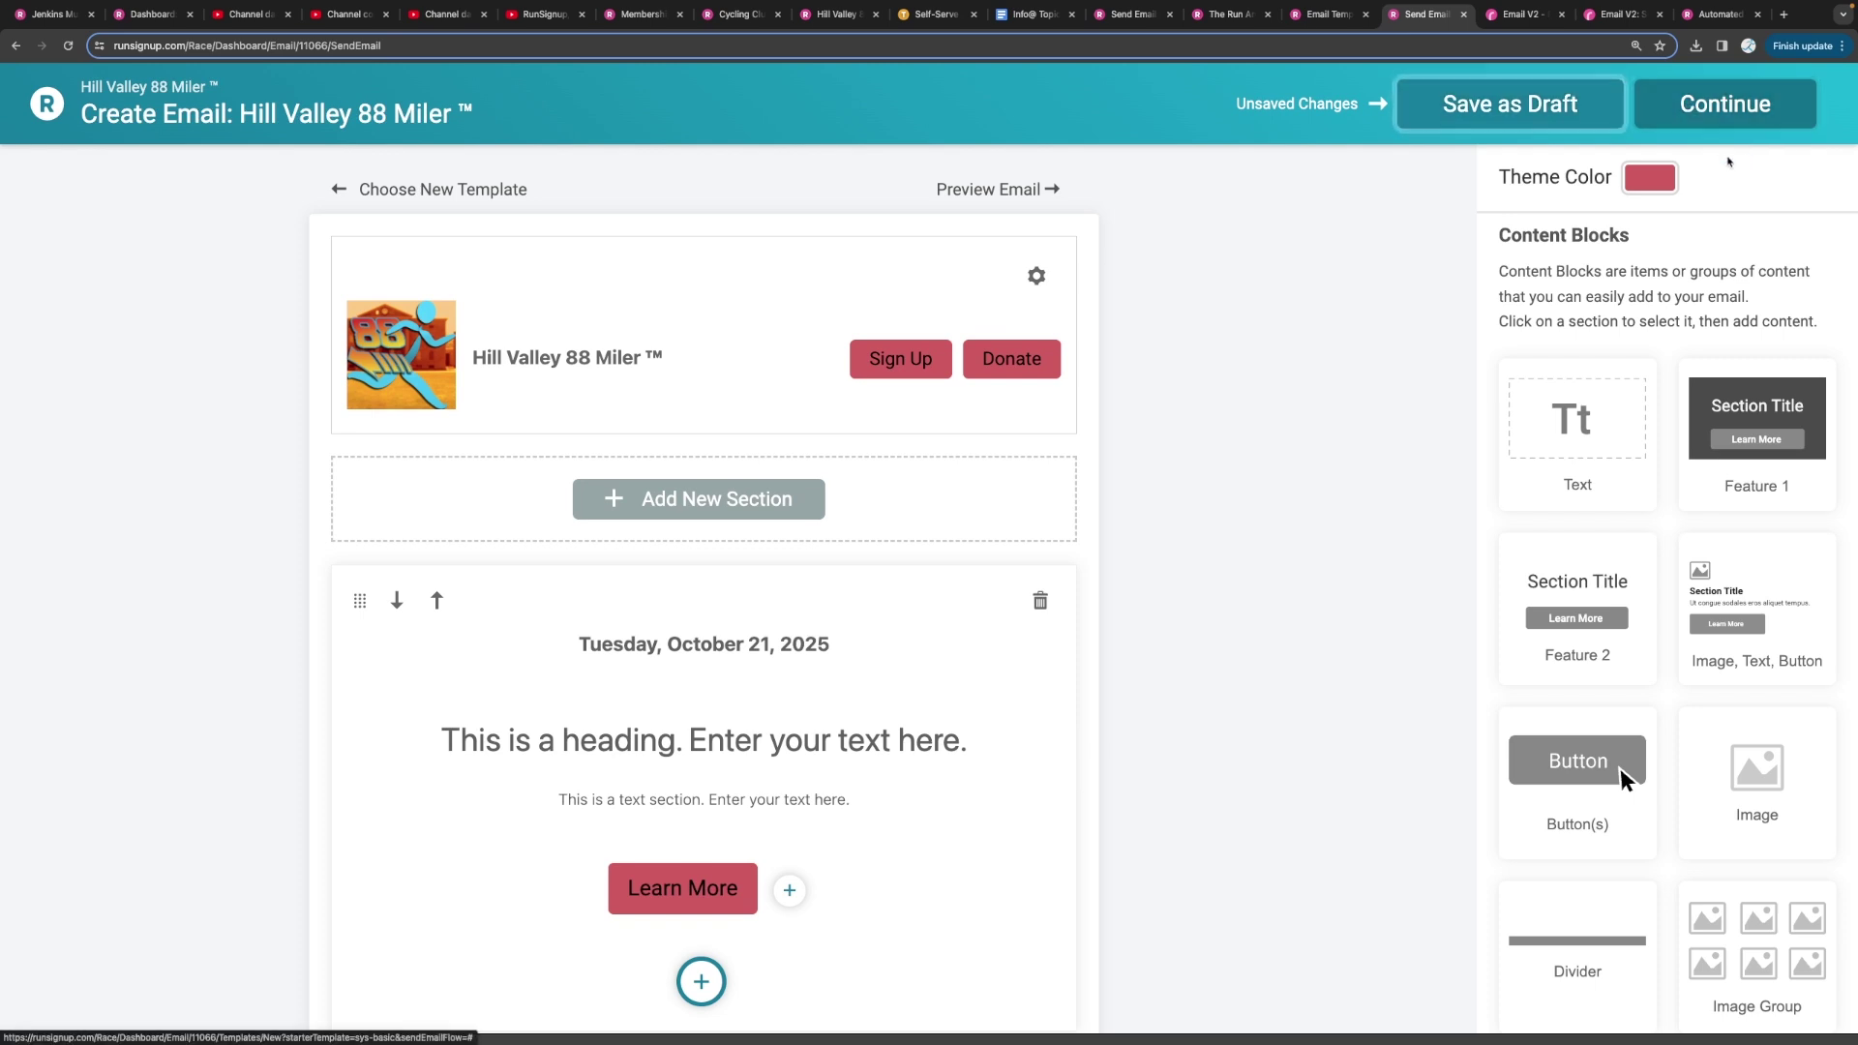
Change the email's theme color to purple and continue to the Send Email page
{"action": "left_click", "coordinate": [1653, 183]}
{"action": "left_click", "coordinate": [1564, 368]}
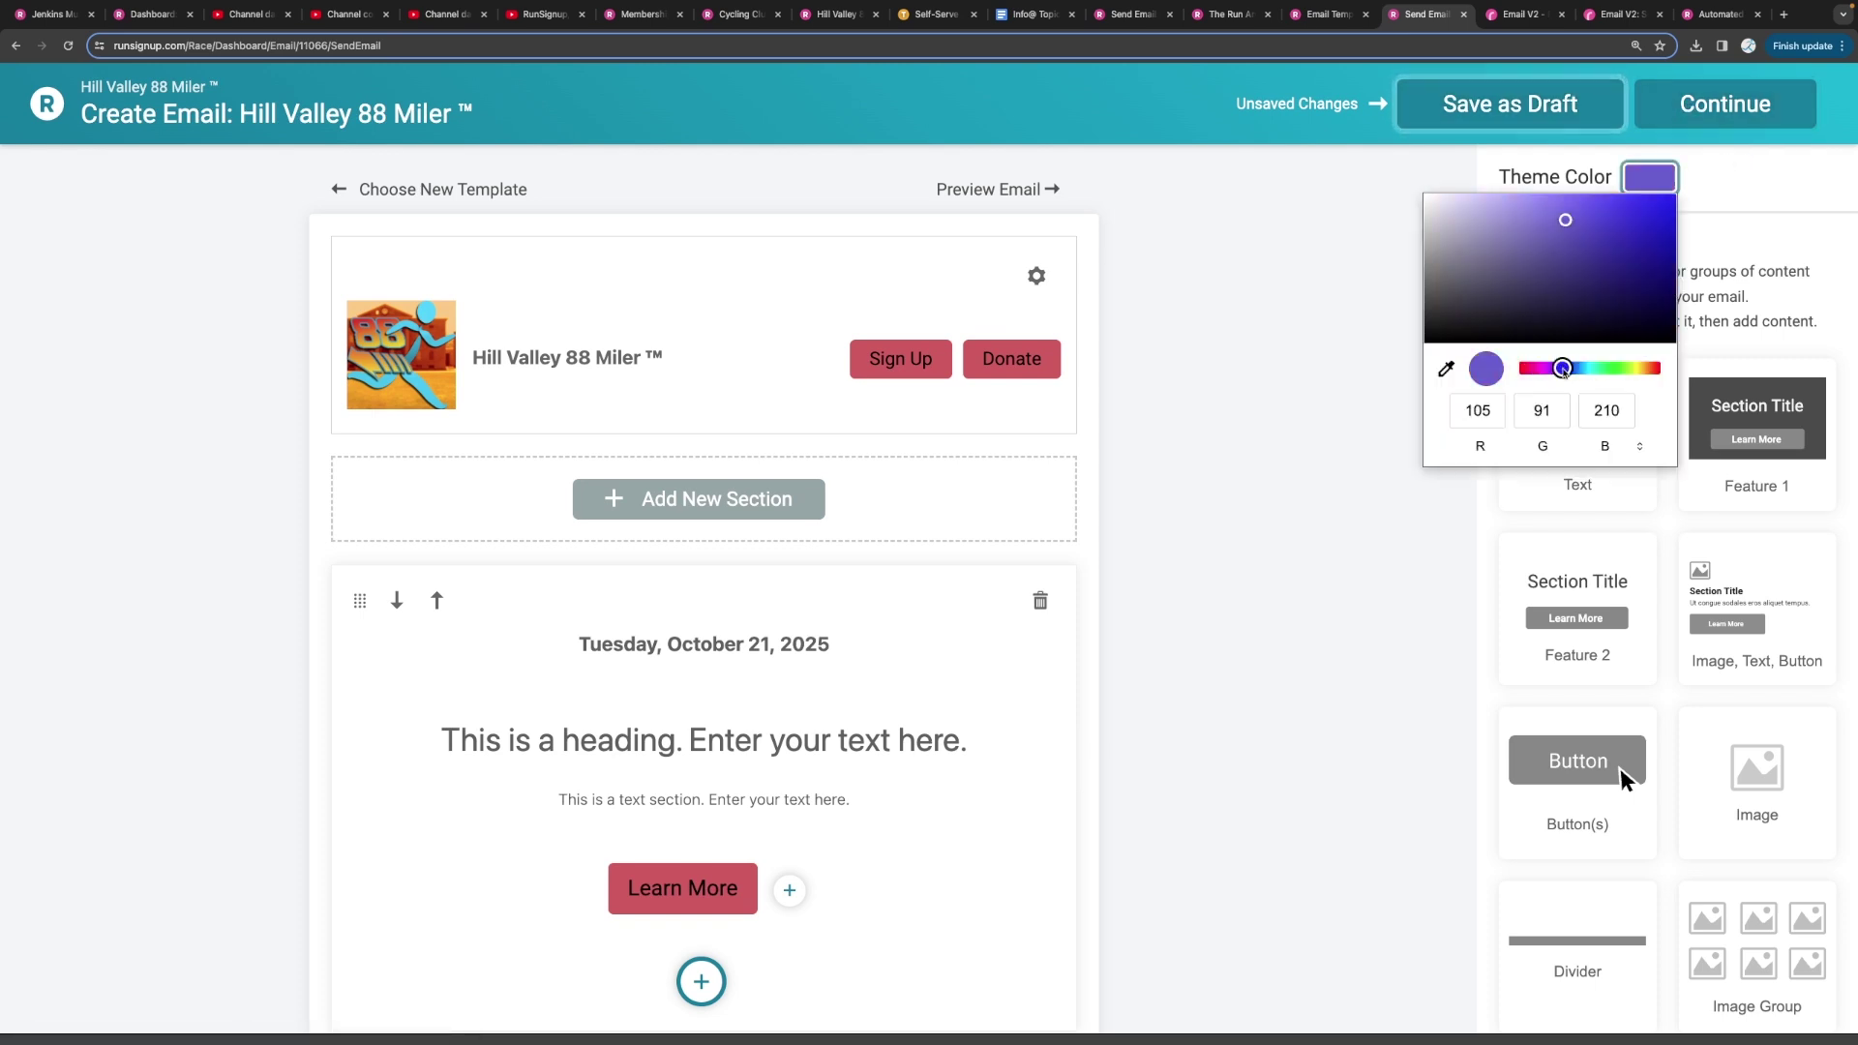
{"action": "left_click", "coordinate": [1754, 174]}
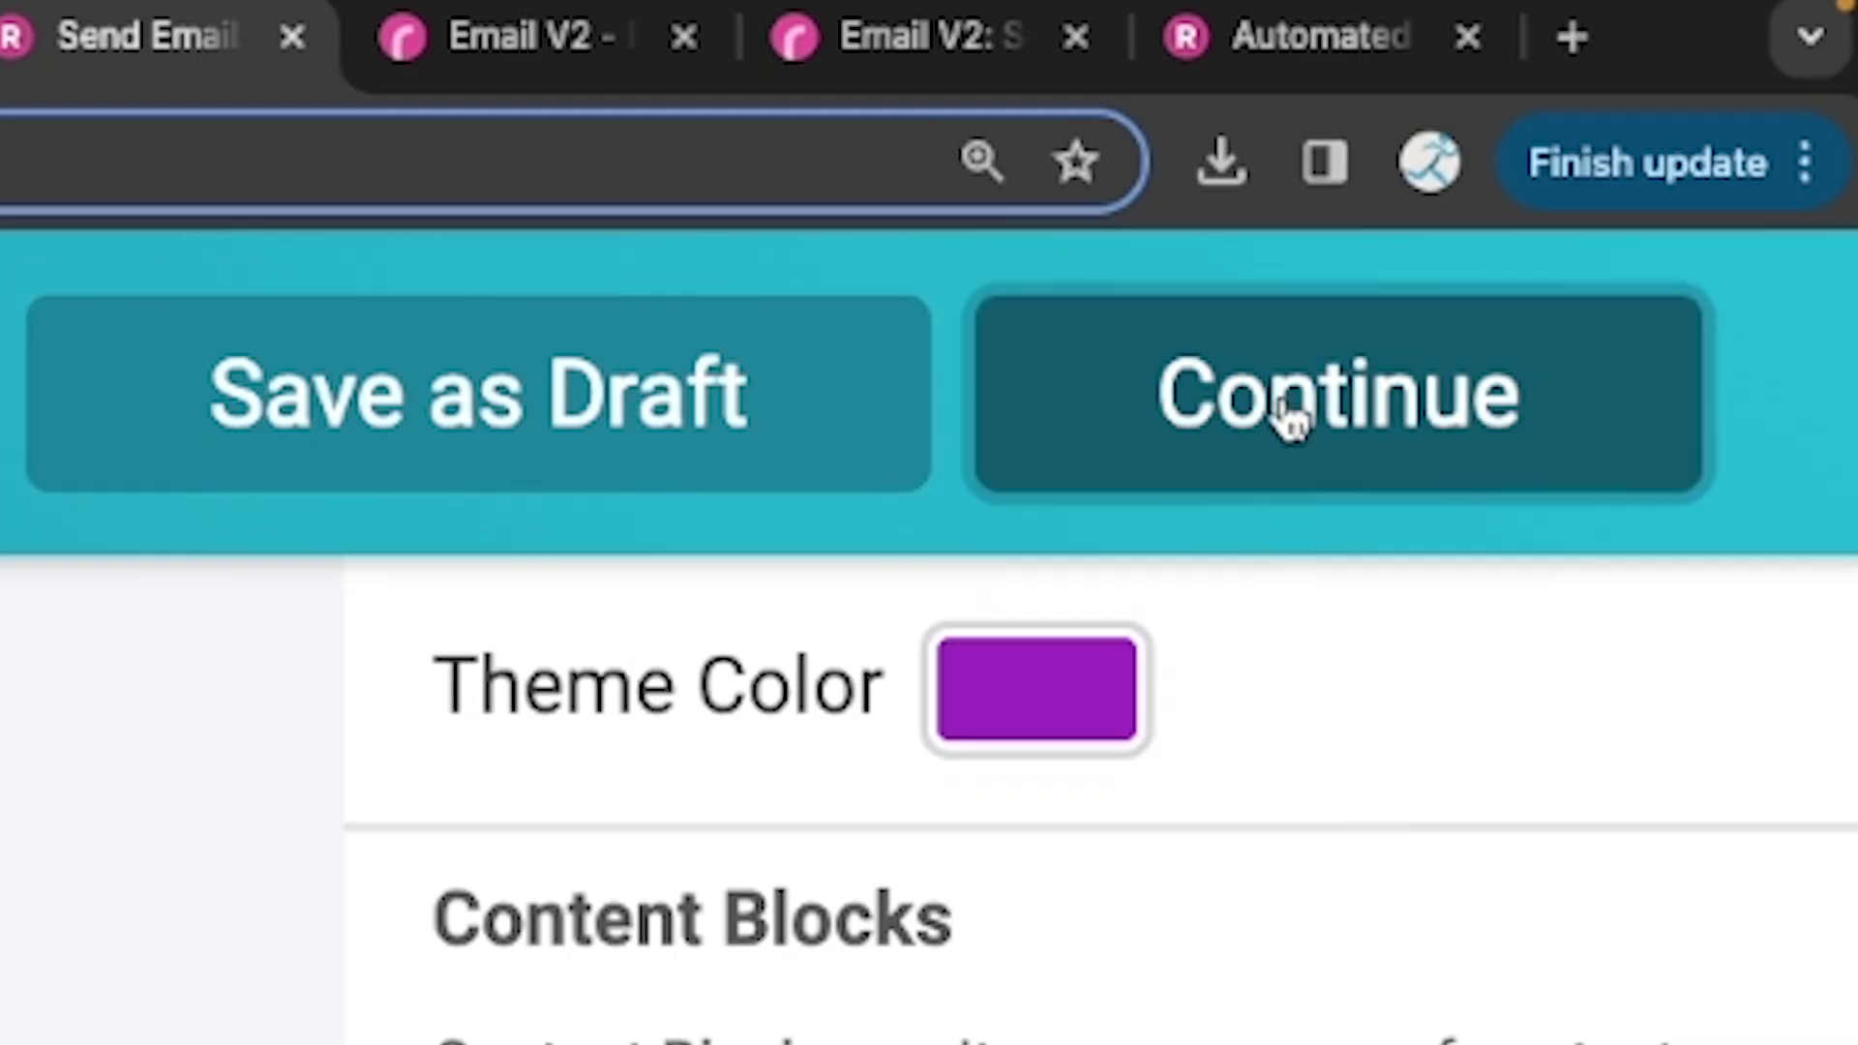
{"action": "left_click", "coordinate": [1291, 416]}
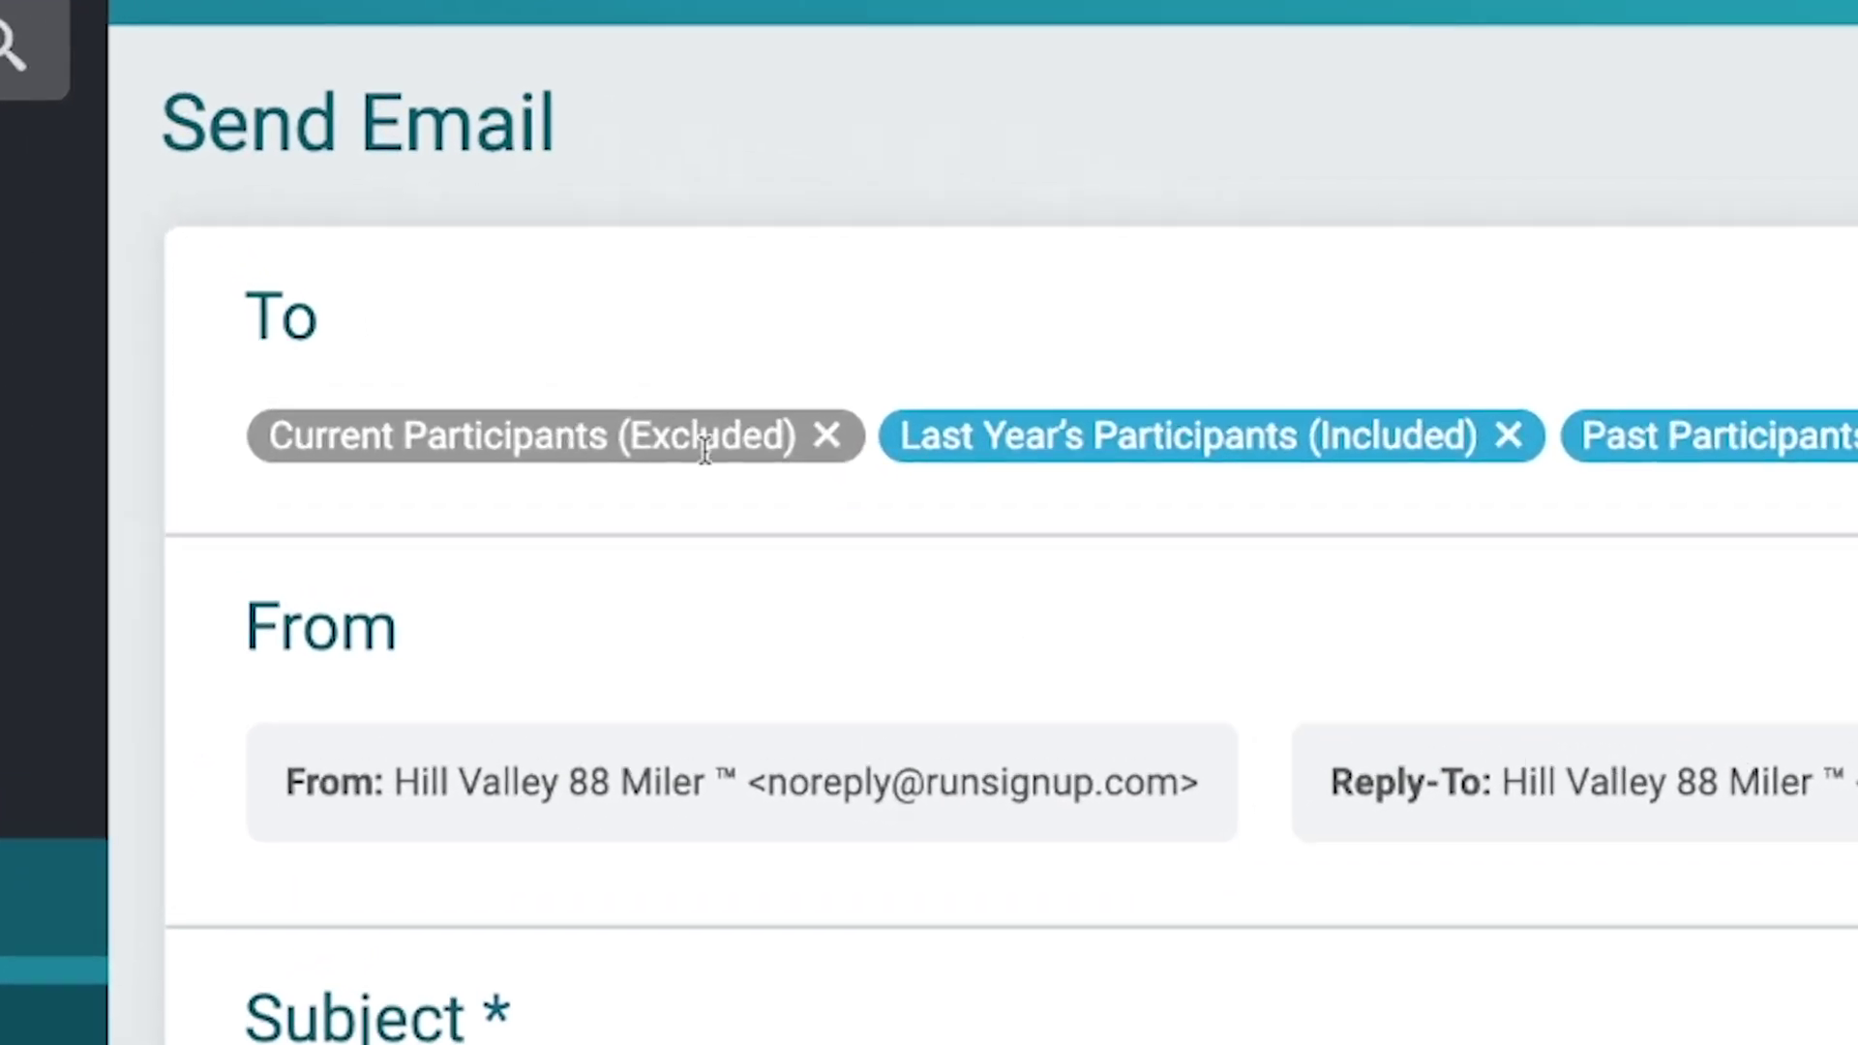
Check the recipients, sender, subject and content on the Send Email page, and look through the mobile preview
{"action": "scroll", "coordinate": [682, 447], "scroll_direction": "down", "scroll_amount": 1}
{"action": "scroll", "coordinate": [682, 503], "scroll_direction": "down", "scroll_amount": 2}
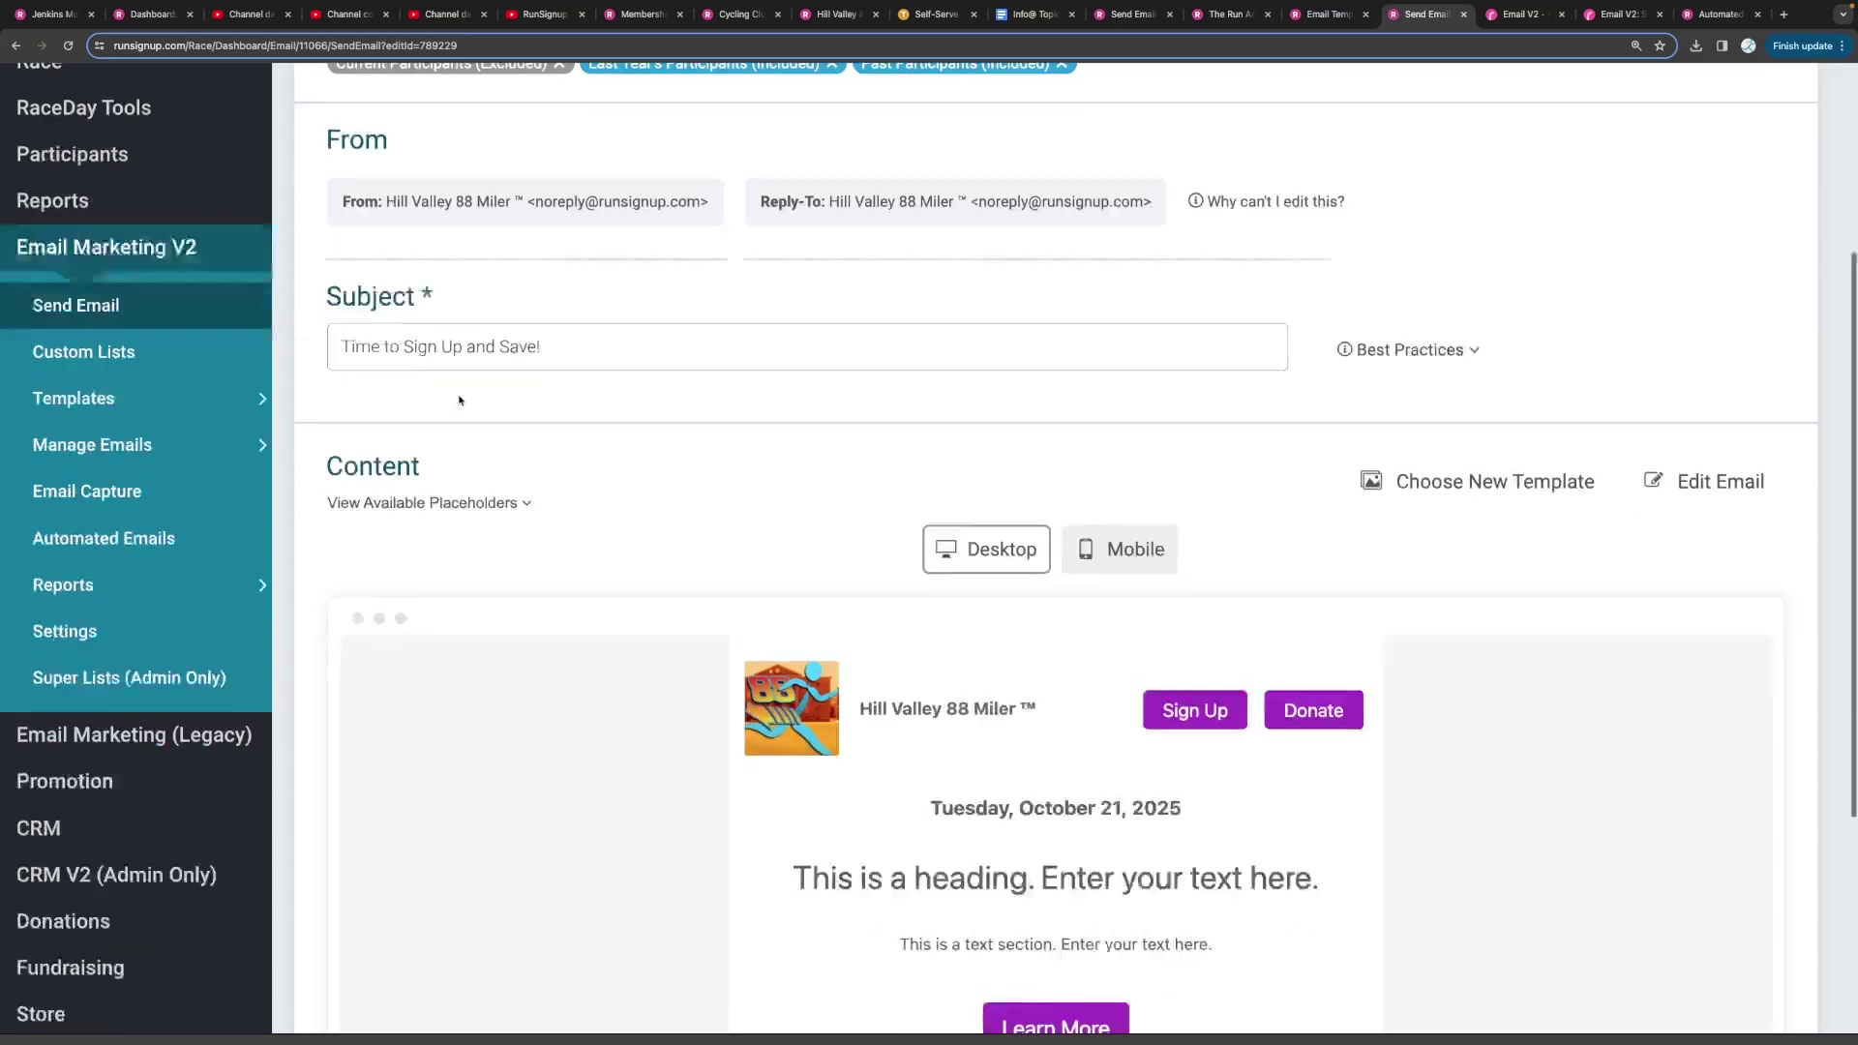
{"action": "scroll", "coordinate": [459, 400], "scroll_direction": "down", "scroll_amount": 3}
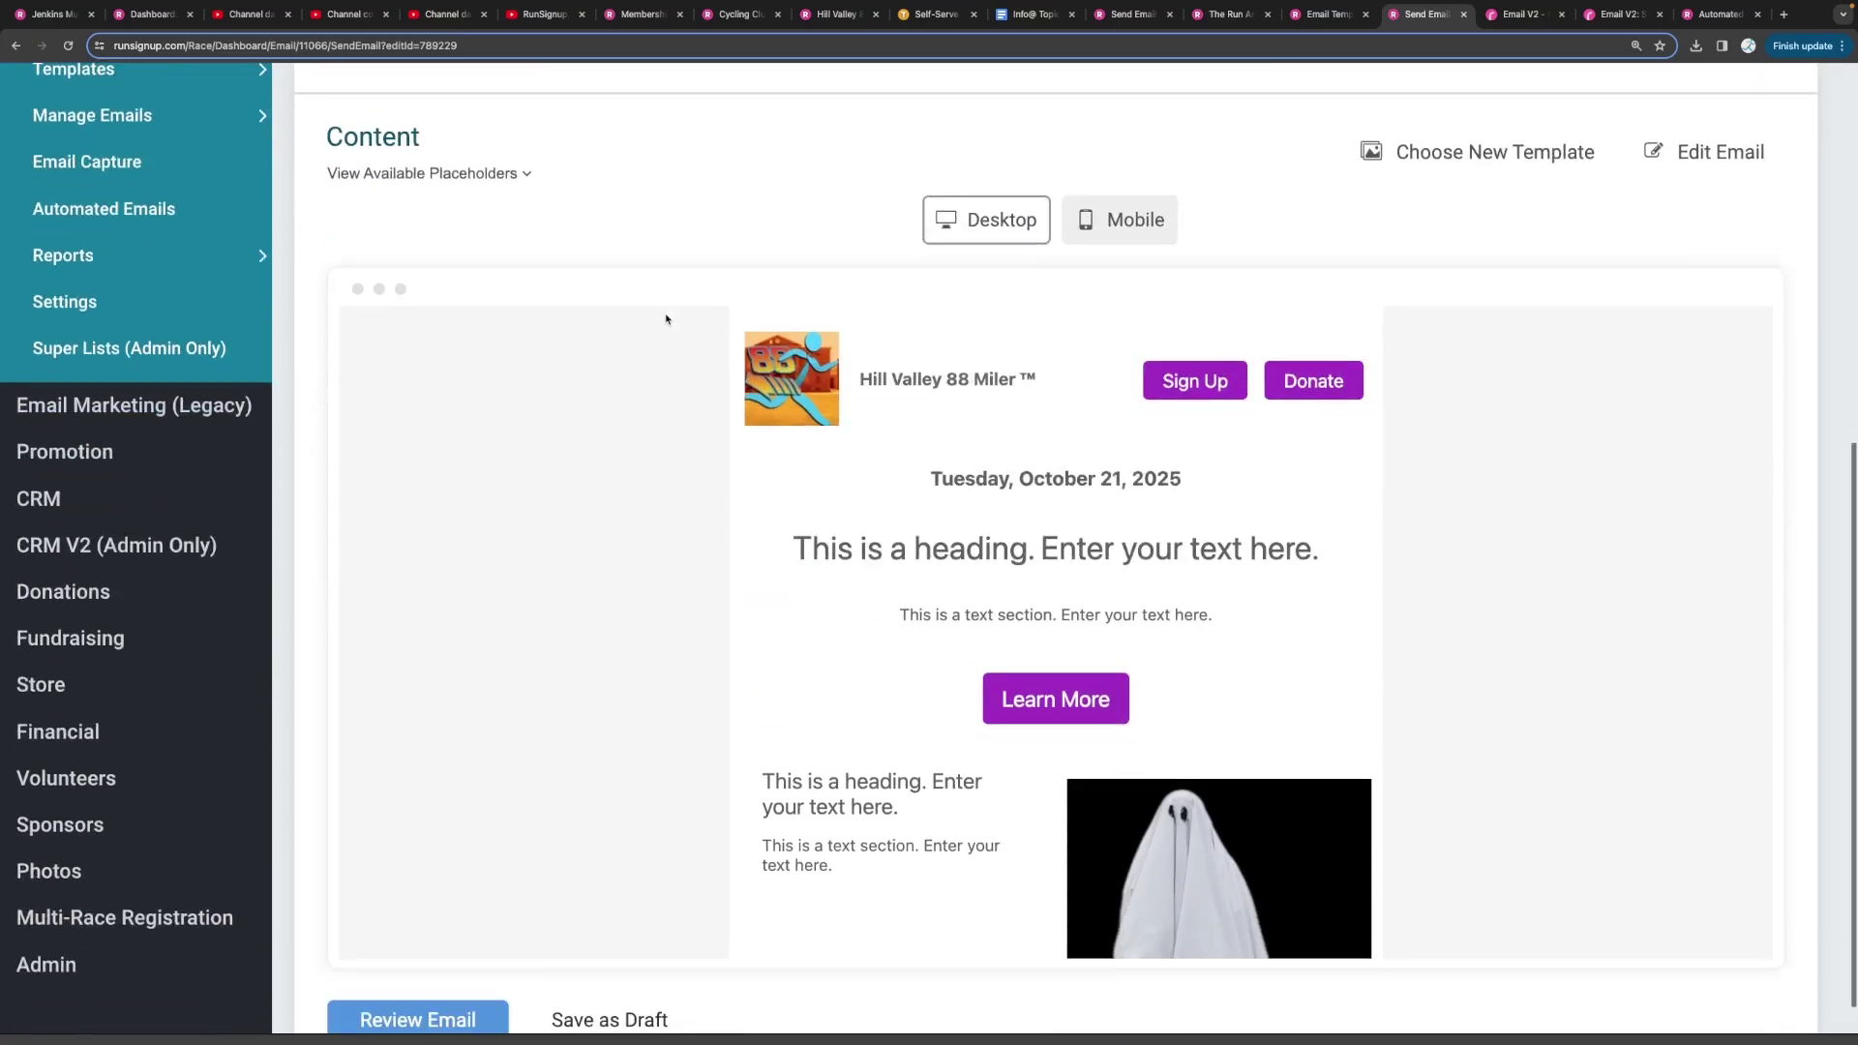
{"action": "left_click", "coordinate": [1149, 222]}
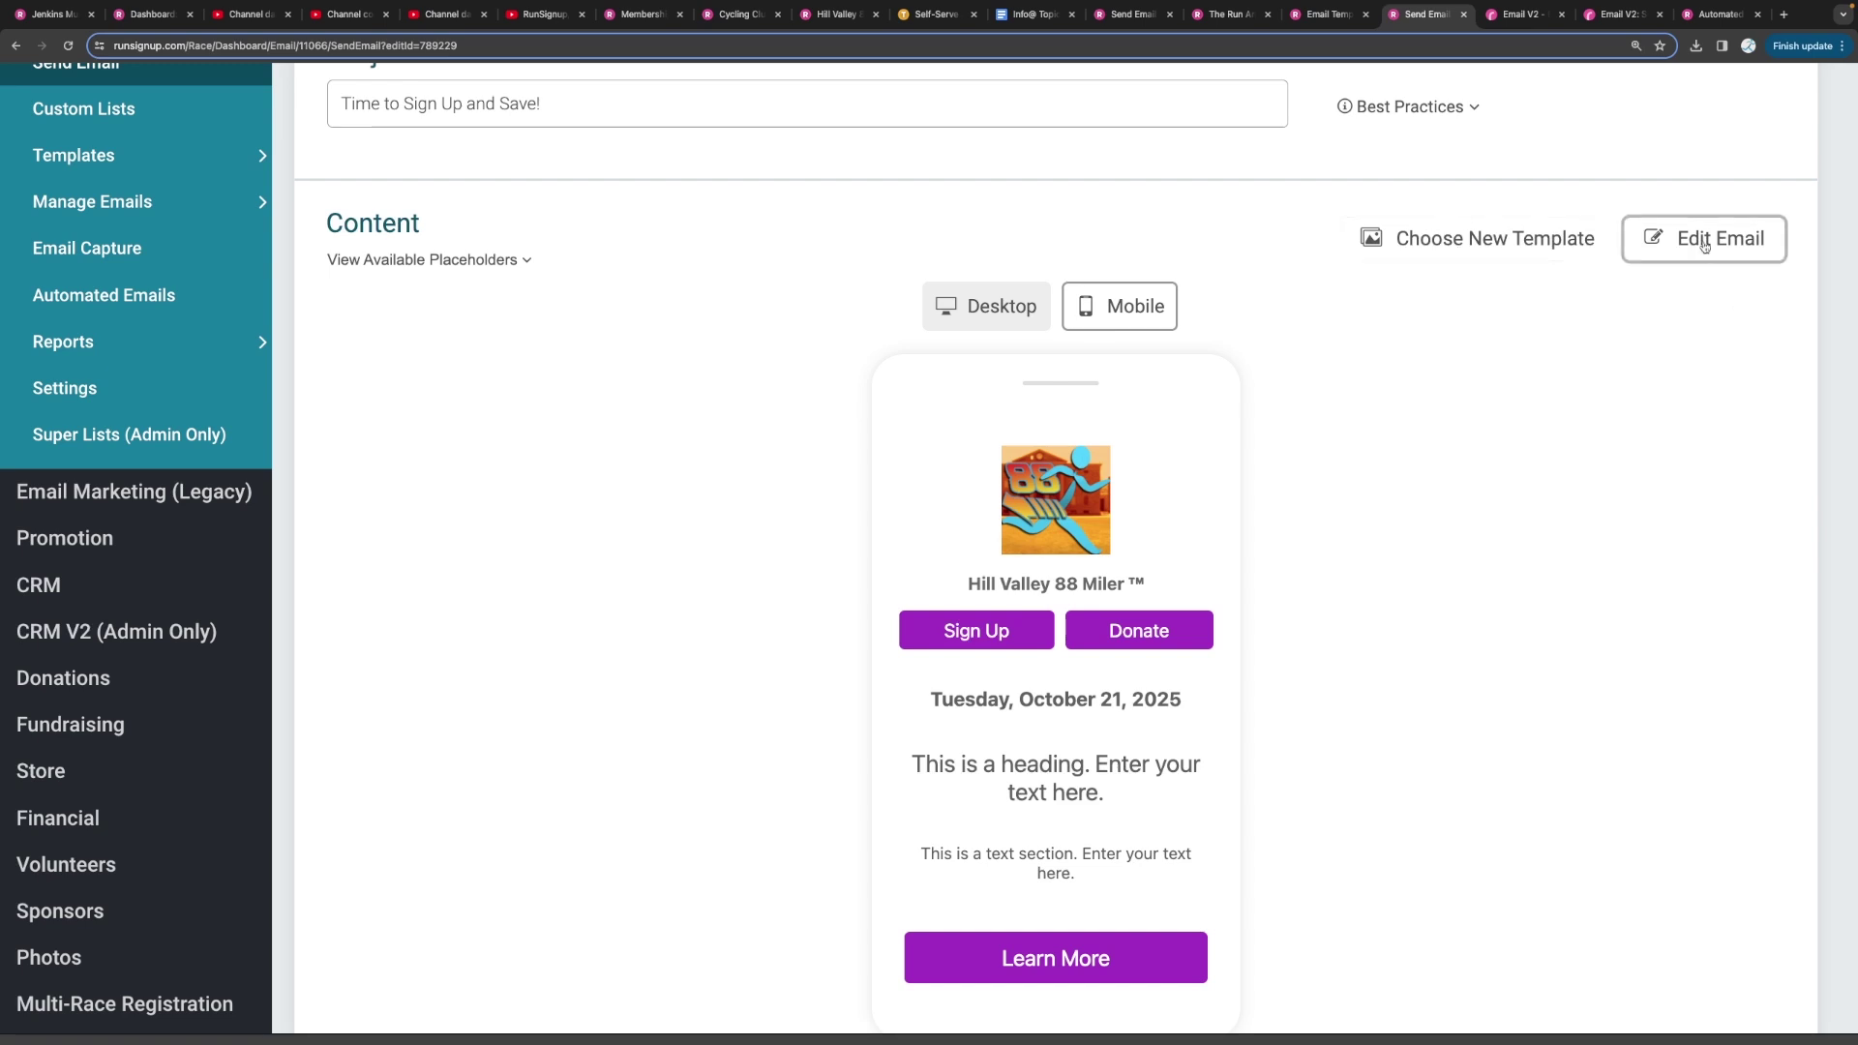
{"action": "scroll", "coordinate": [1518, 278], "scroll_direction": "down", "scroll_amount": 3}
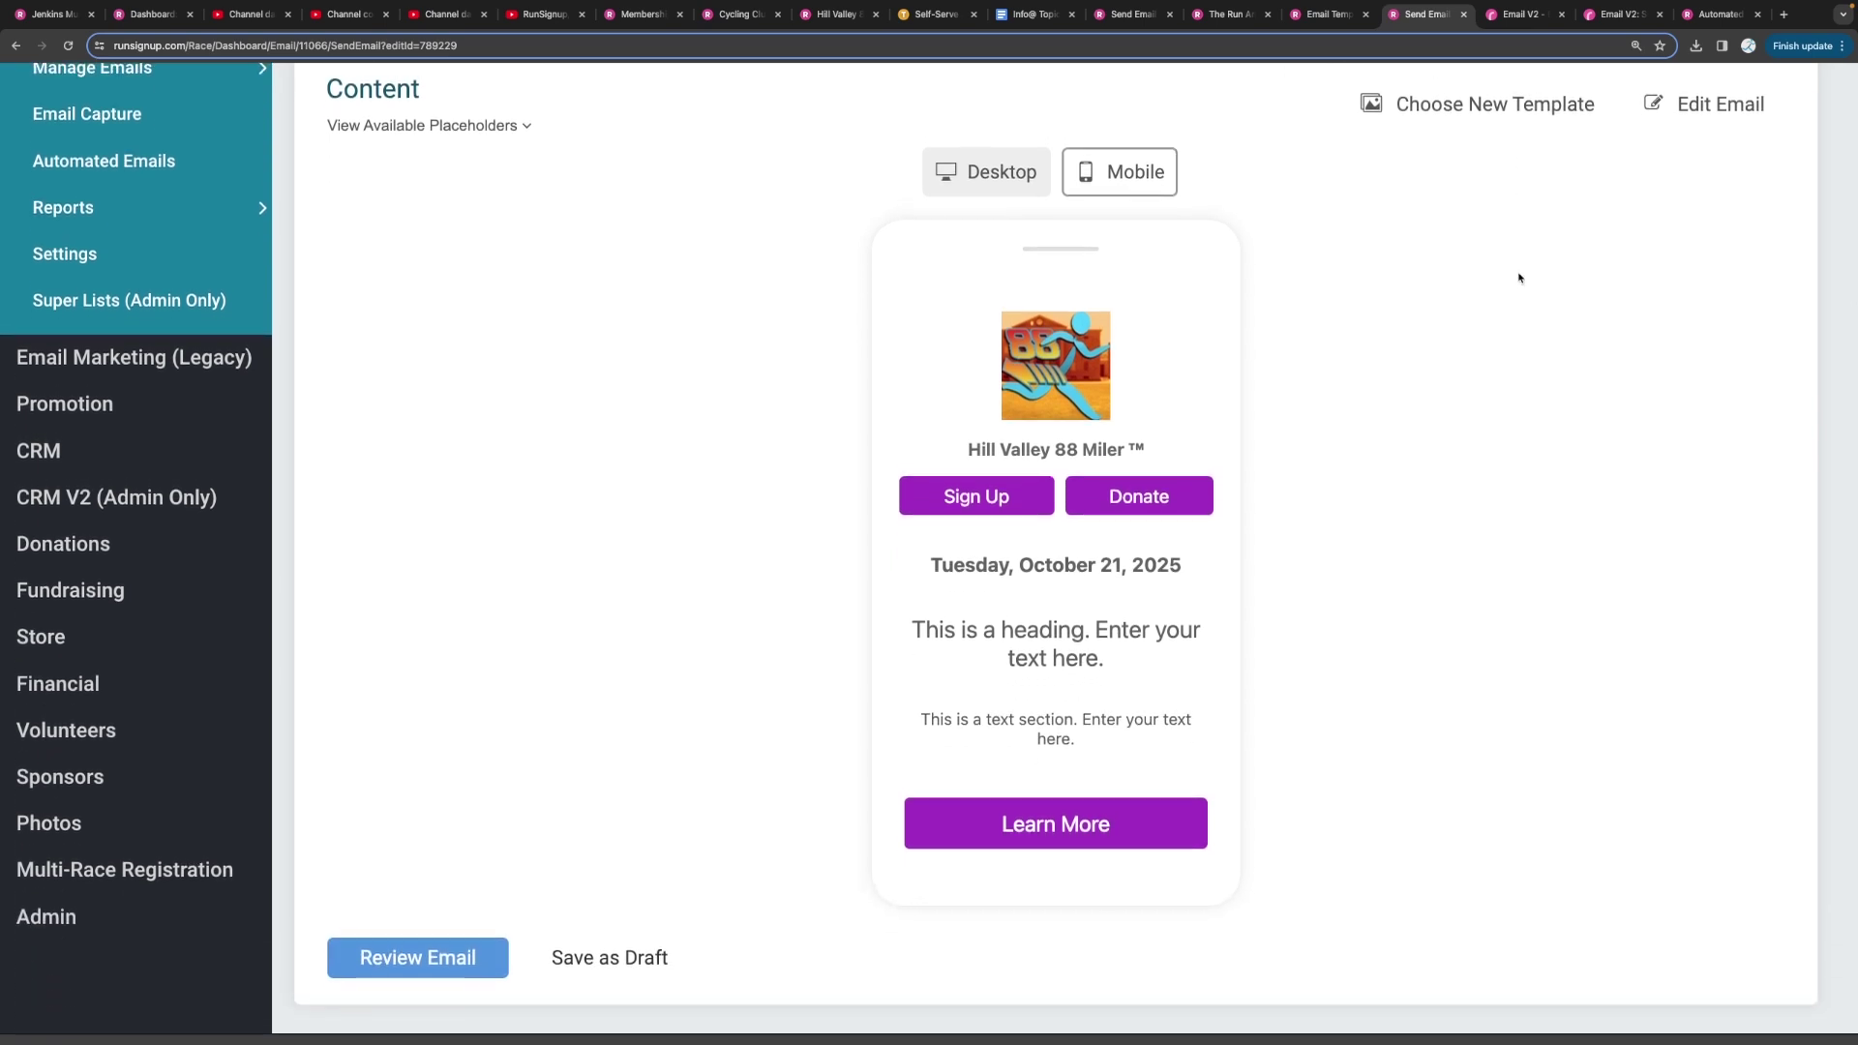
{"action": "scroll", "coordinate": [1111, 412], "scroll_direction": "down", "scroll_amount": 15}
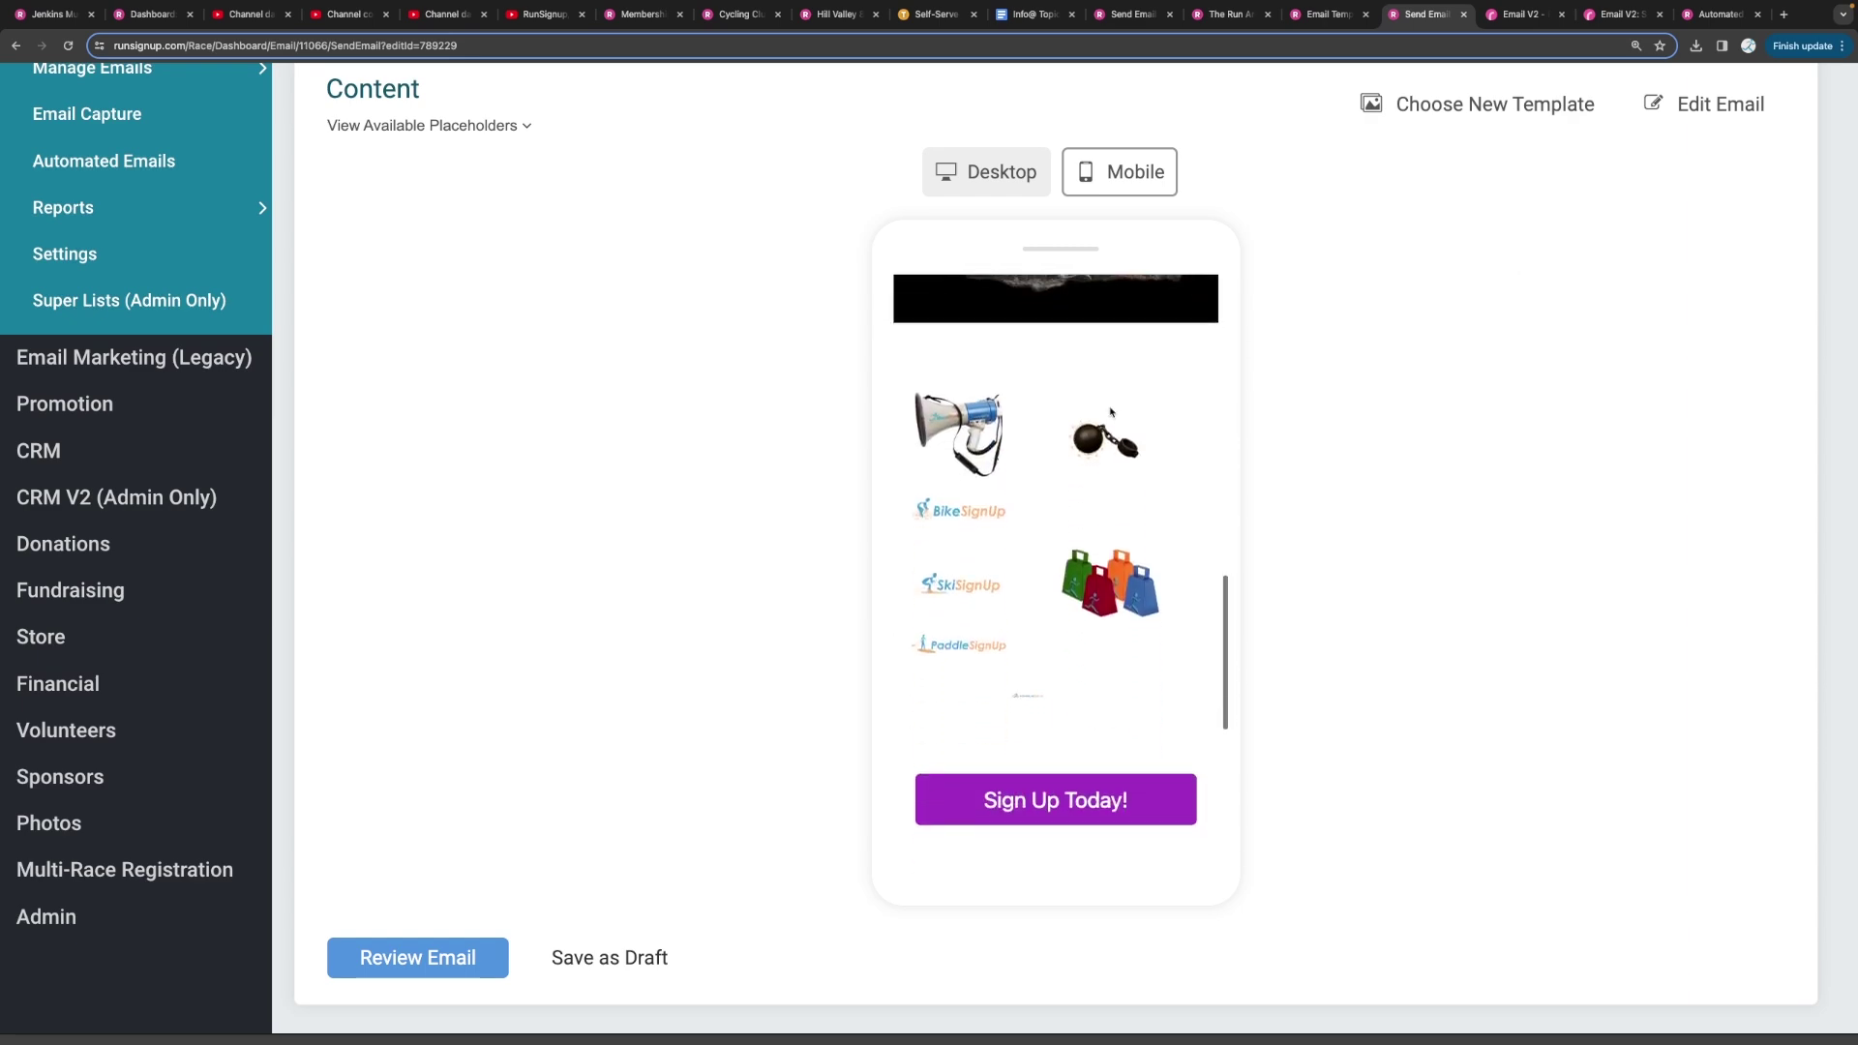
{"action": "scroll", "coordinate": [1110, 412], "scroll_direction": "up", "scroll_amount": 15}
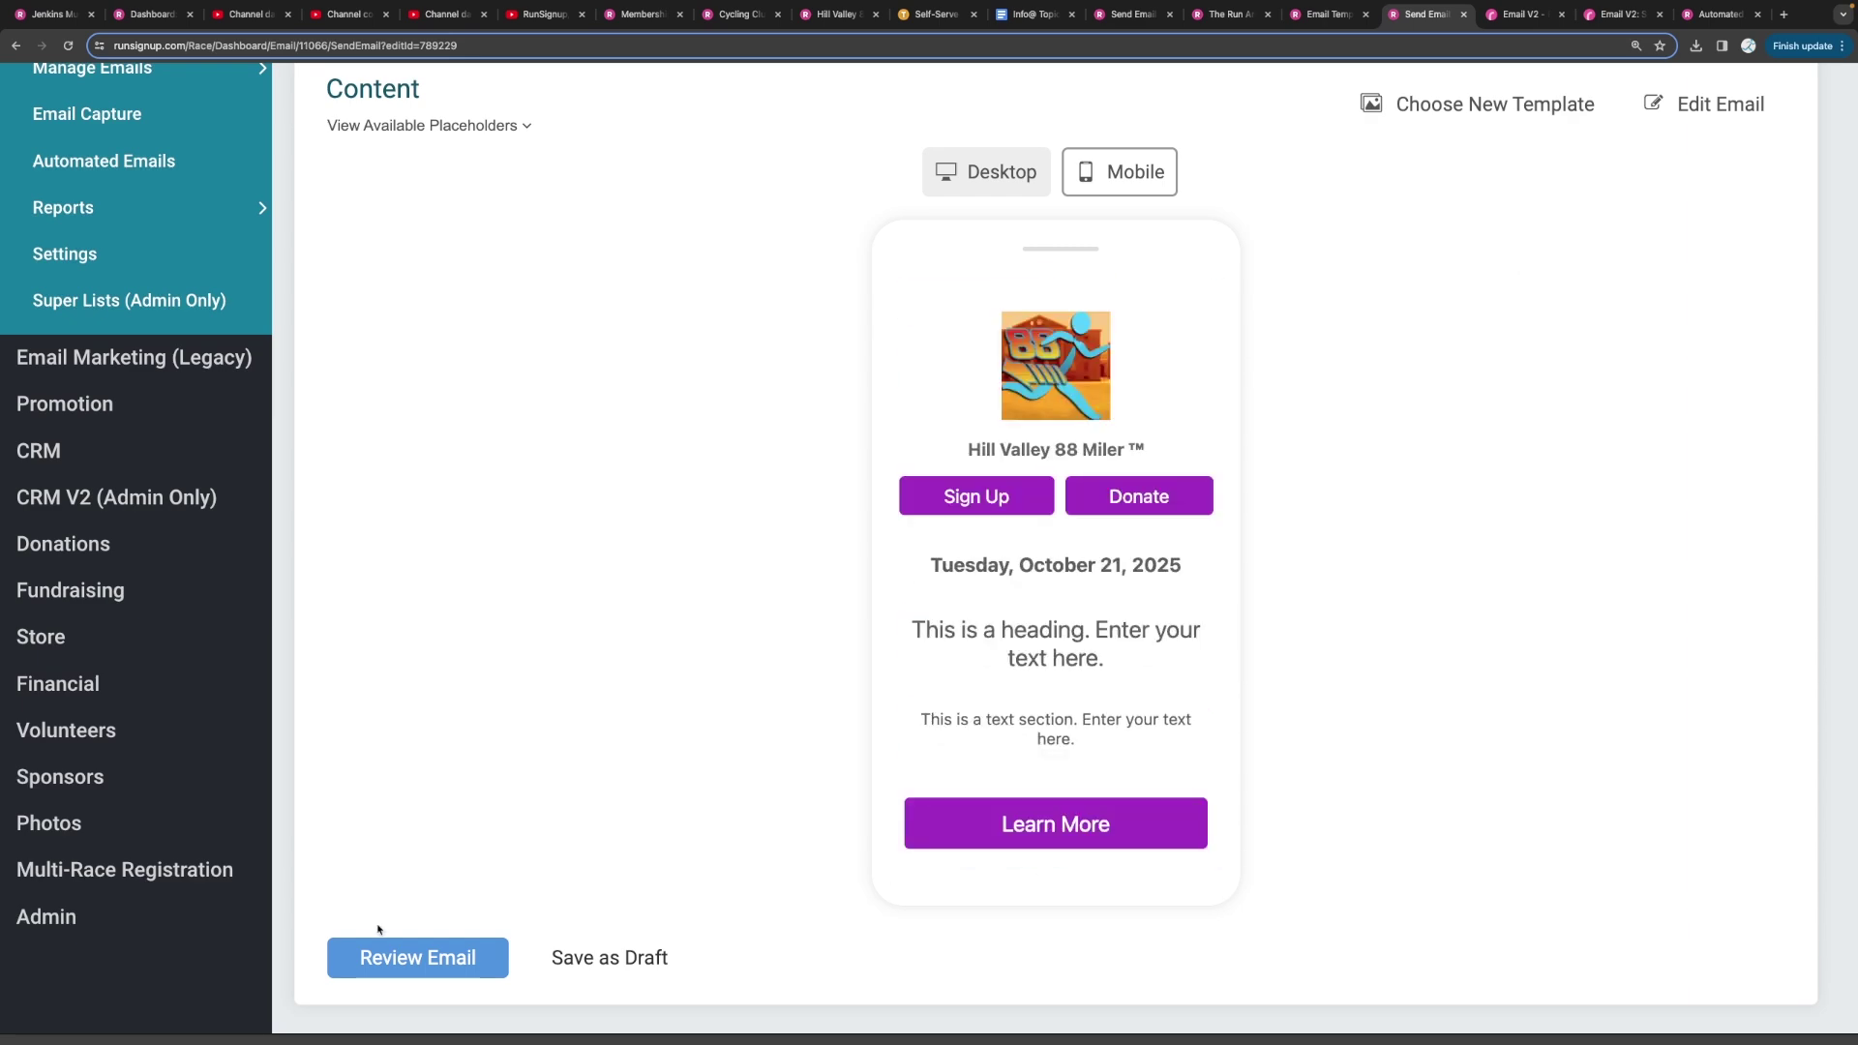
Proceed to the email's review and schedule it to be sent on 05/20/2024
{"action": "left_click", "coordinate": [385, 961]}
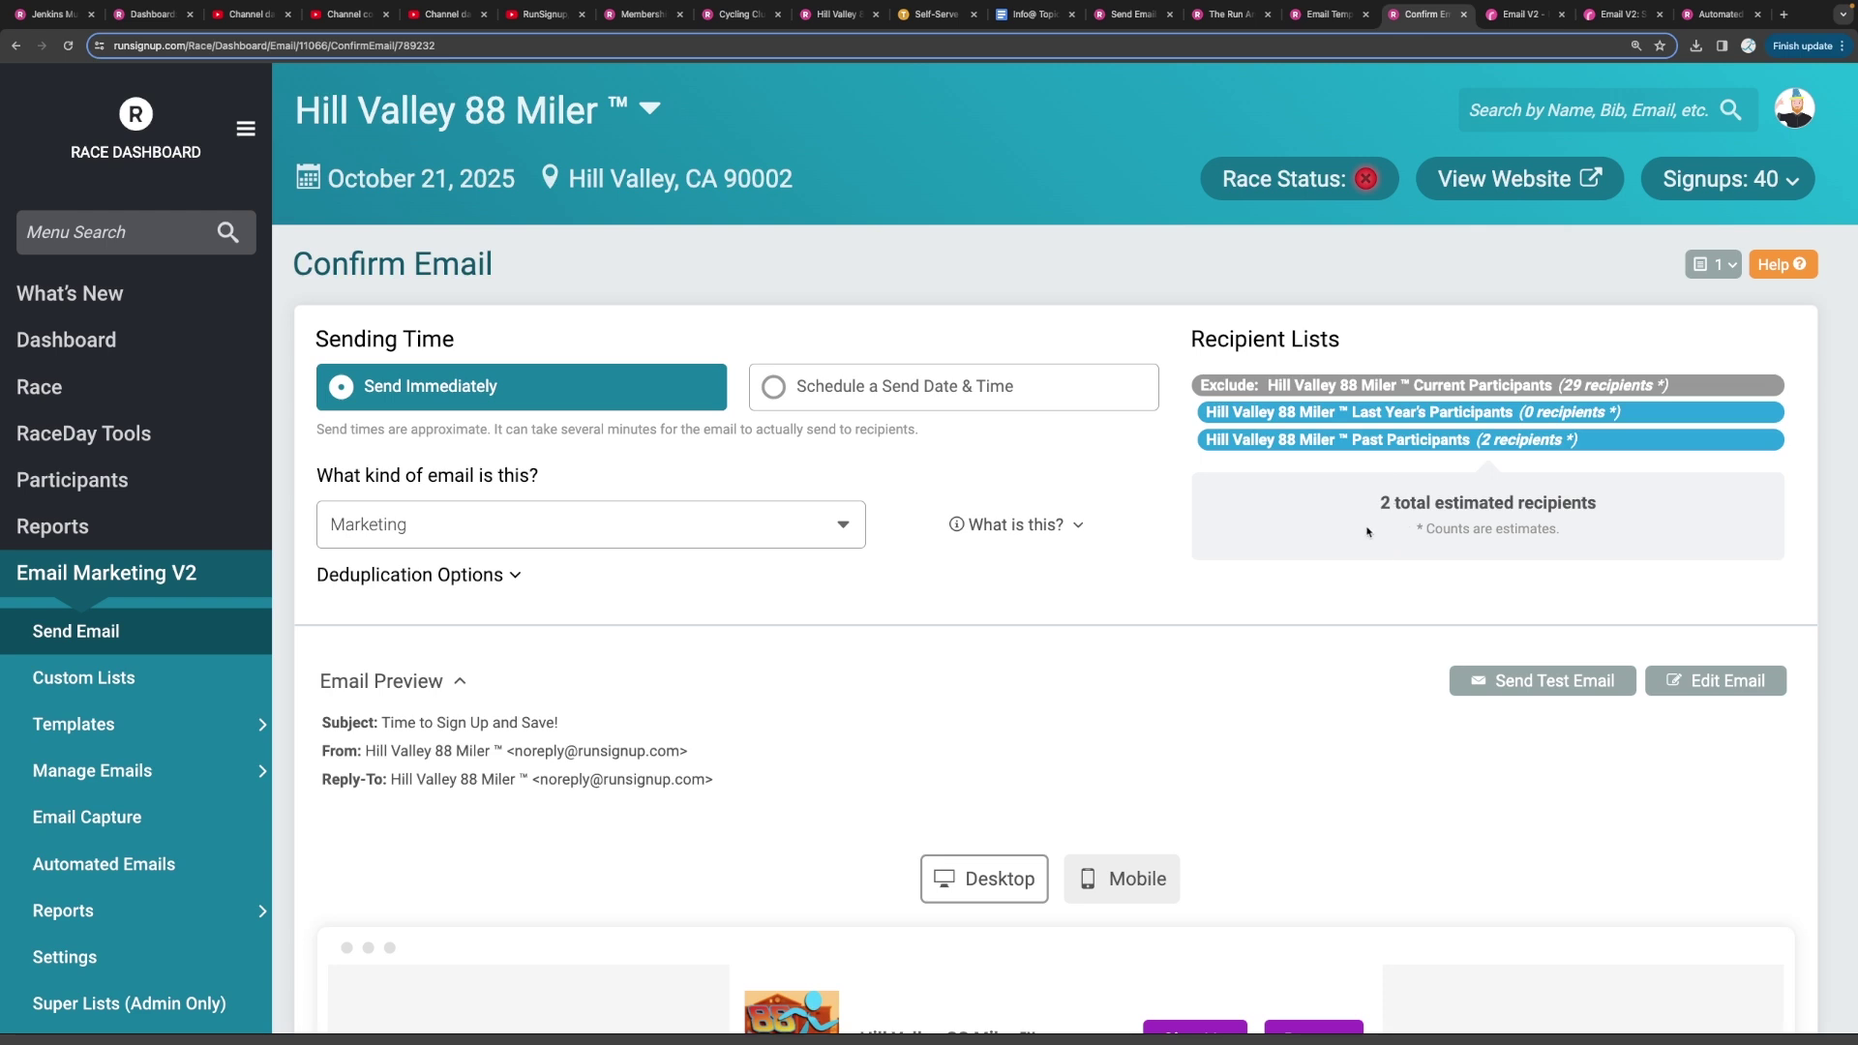
{"action": "left_click", "coordinate": [786, 394]}
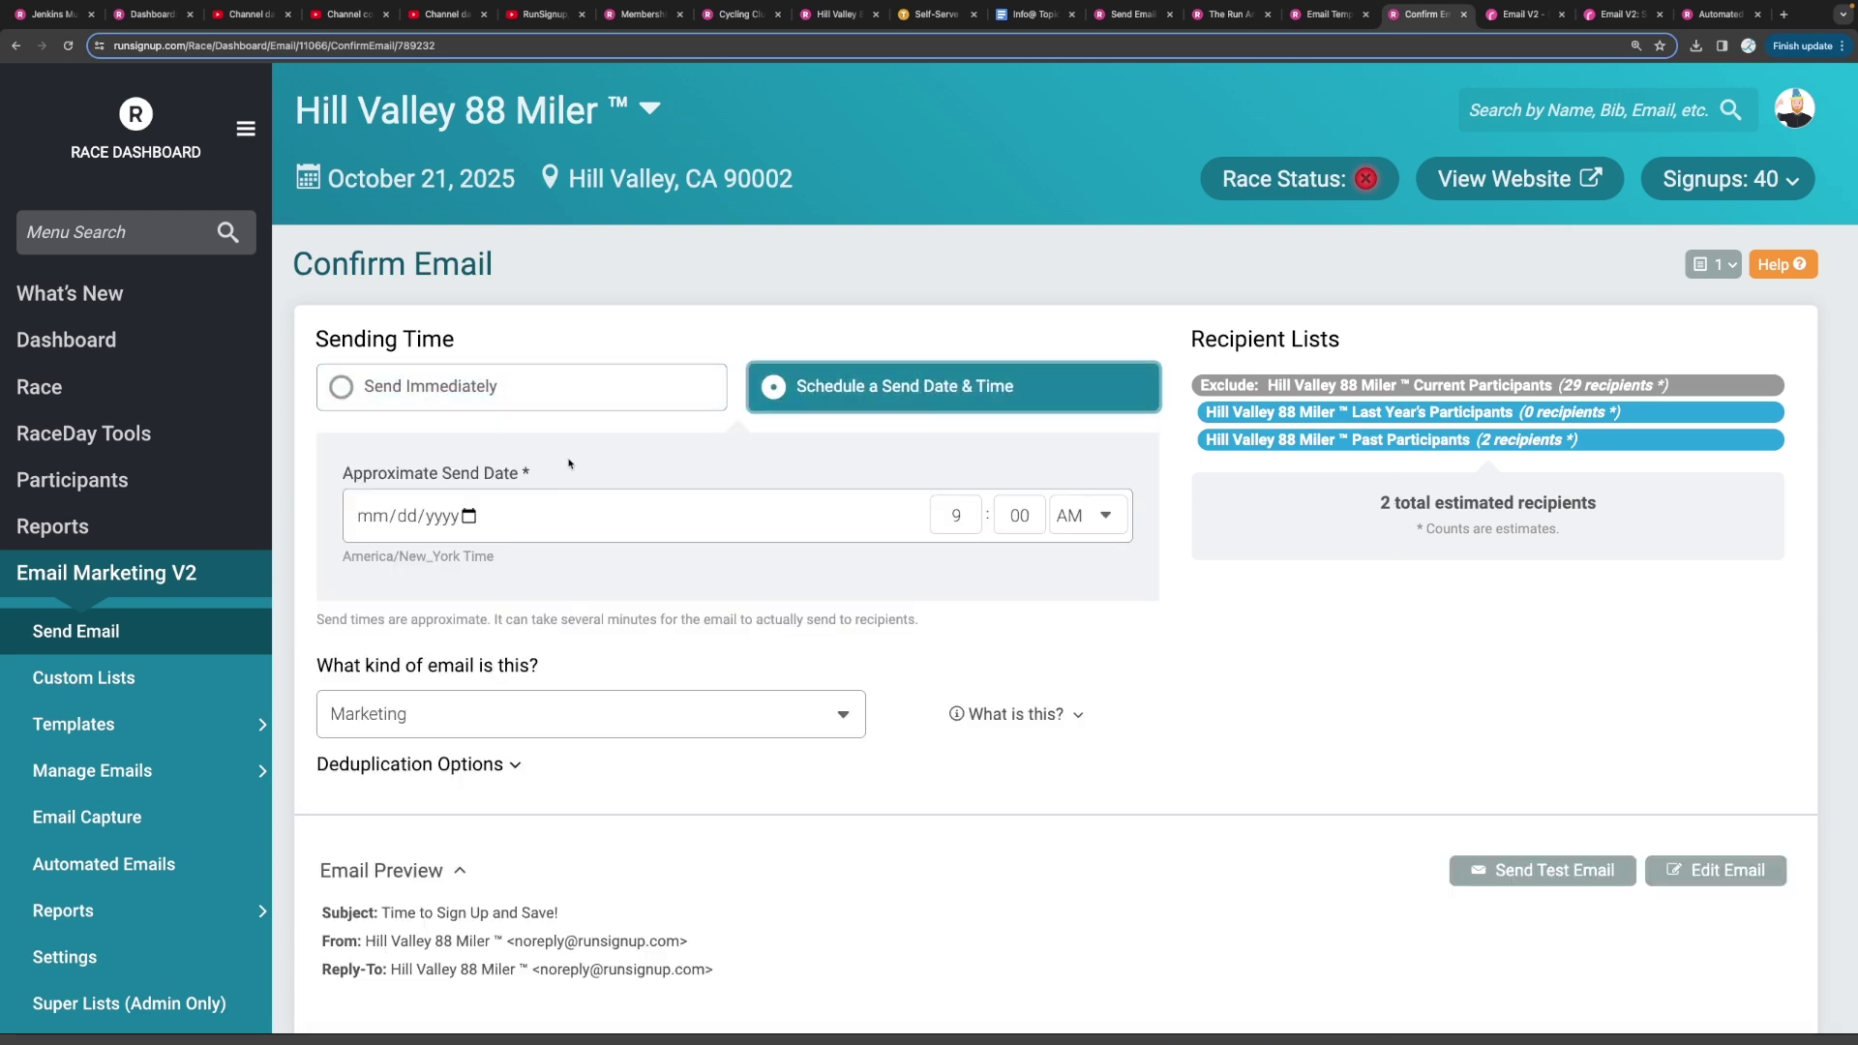
{"action": "left_click", "coordinate": [639, 503]}
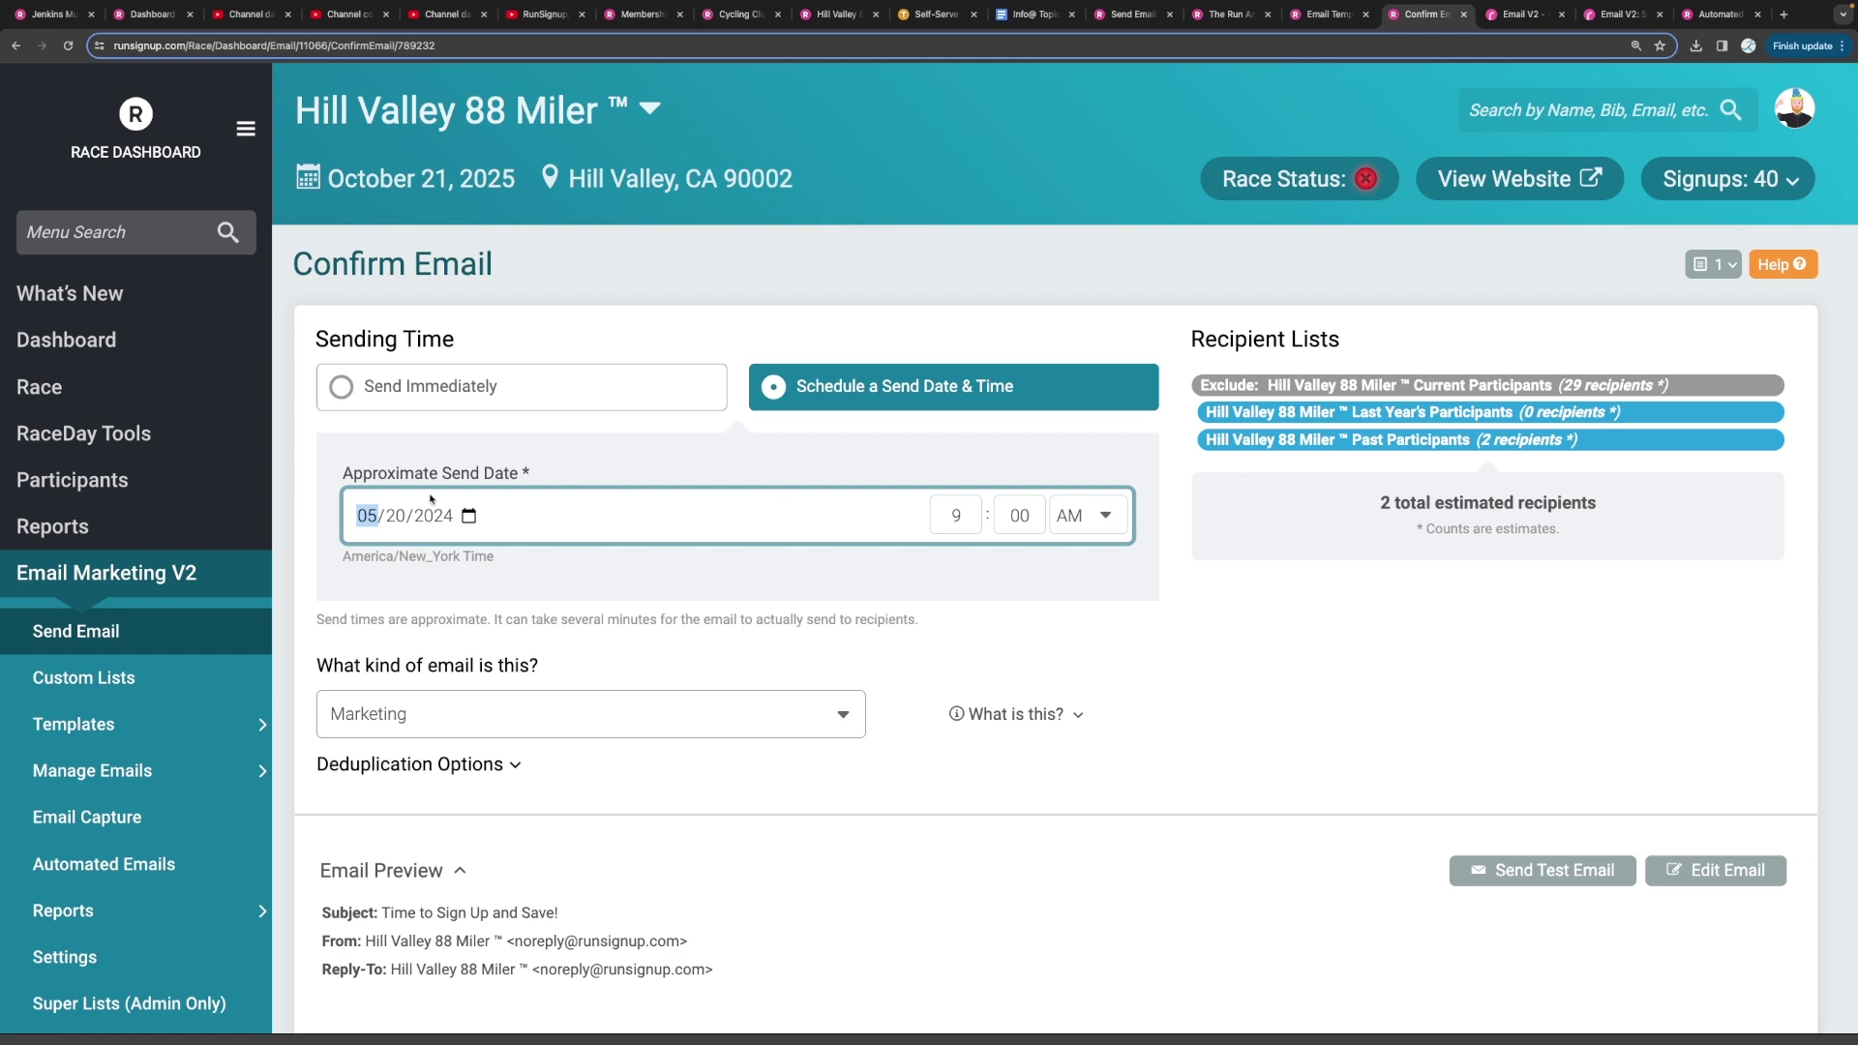
Read the explanation of the email kinds and try Transactional before setting the kind back to Marketing
{"action": "scroll", "coordinate": [829, 555], "scroll_direction": "down", "scroll_amount": 3}
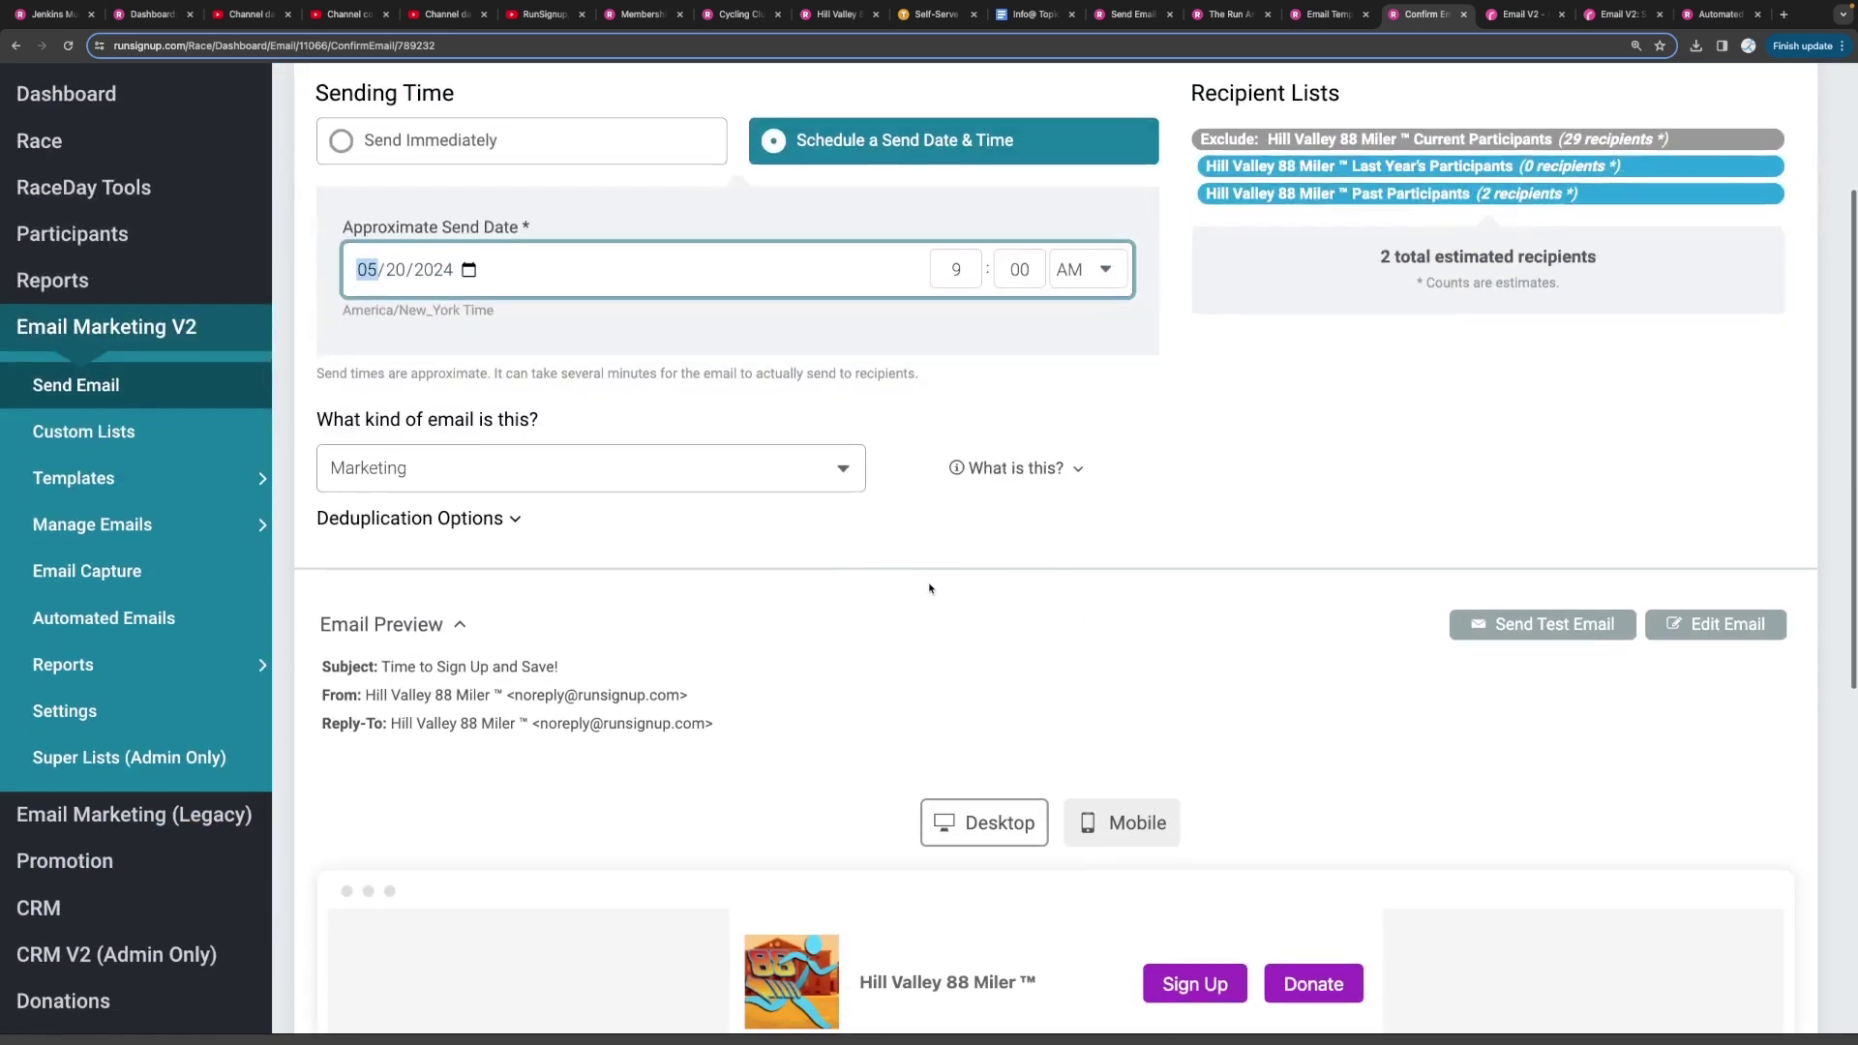
{"action": "left_click", "coordinate": [997, 470]}
{"action": "scroll", "coordinate": [997, 416], "scroll_direction": "down", "scroll_amount": 5}
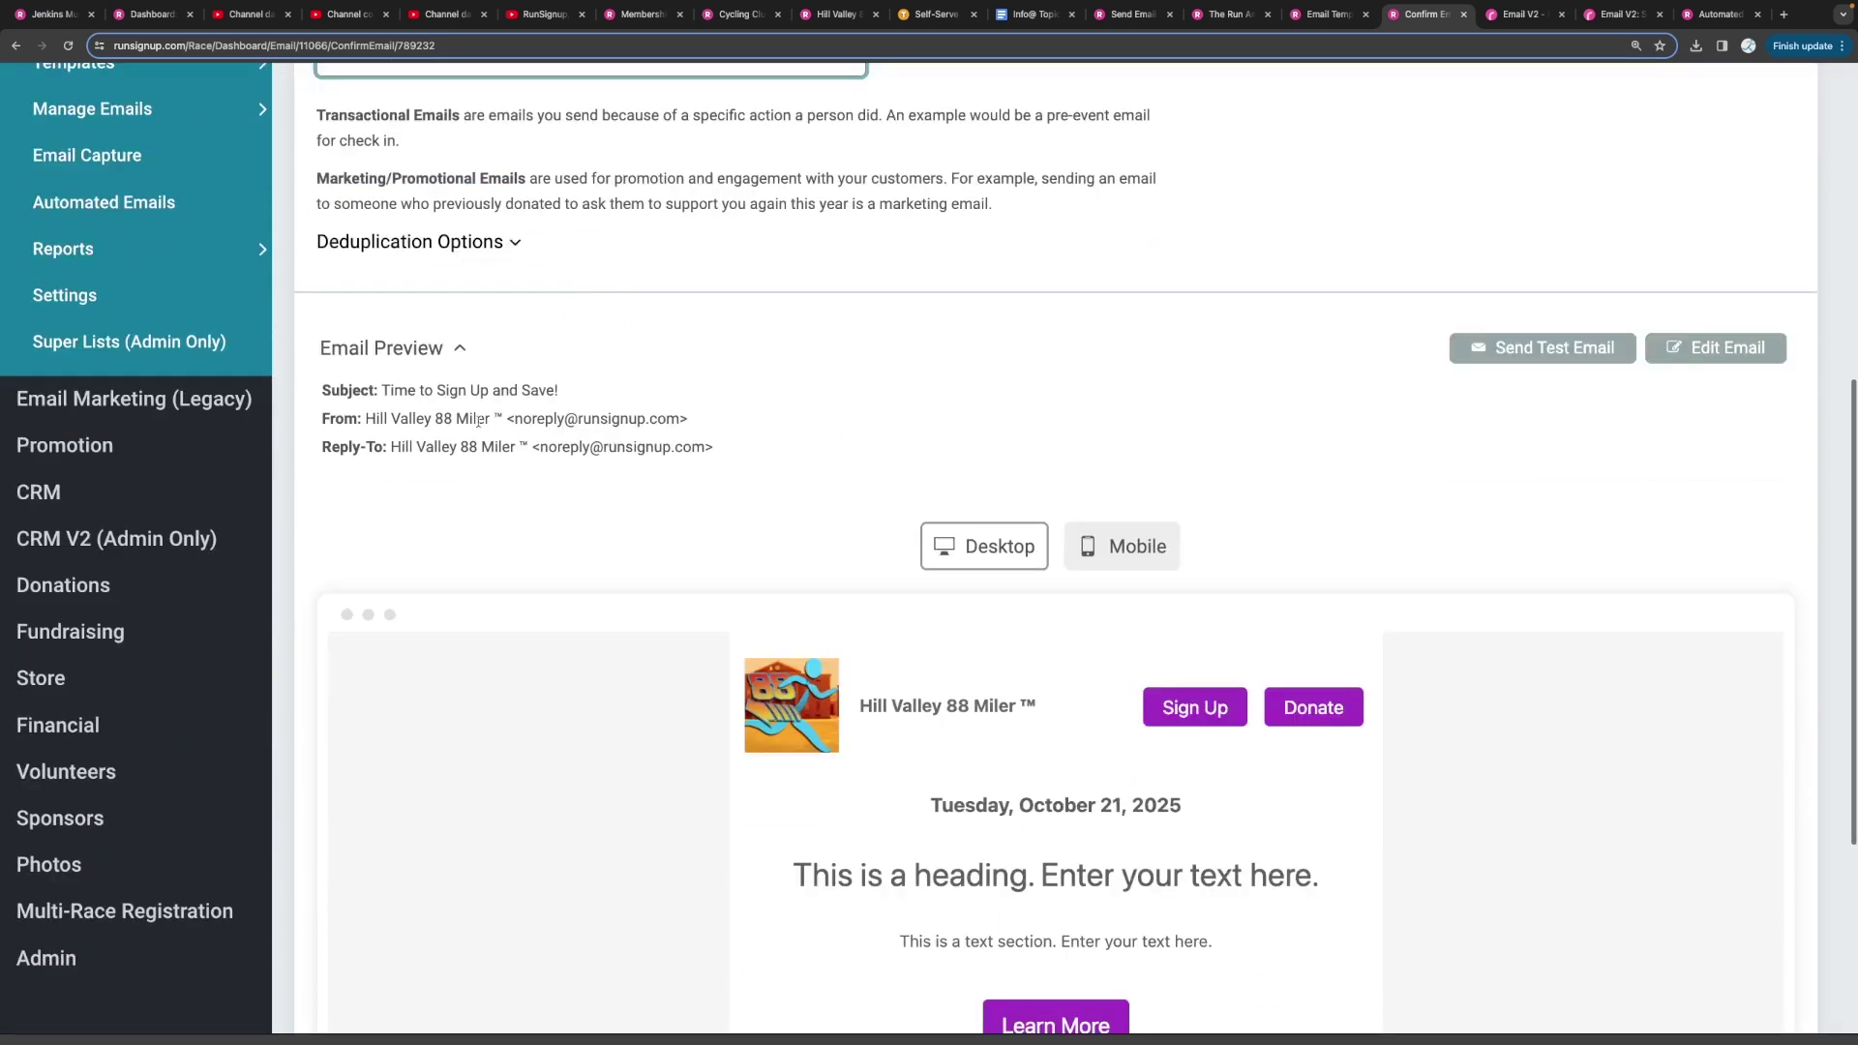
{"action": "scroll", "coordinate": [459, 361], "scroll_direction": "up", "scroll_amount": 3}
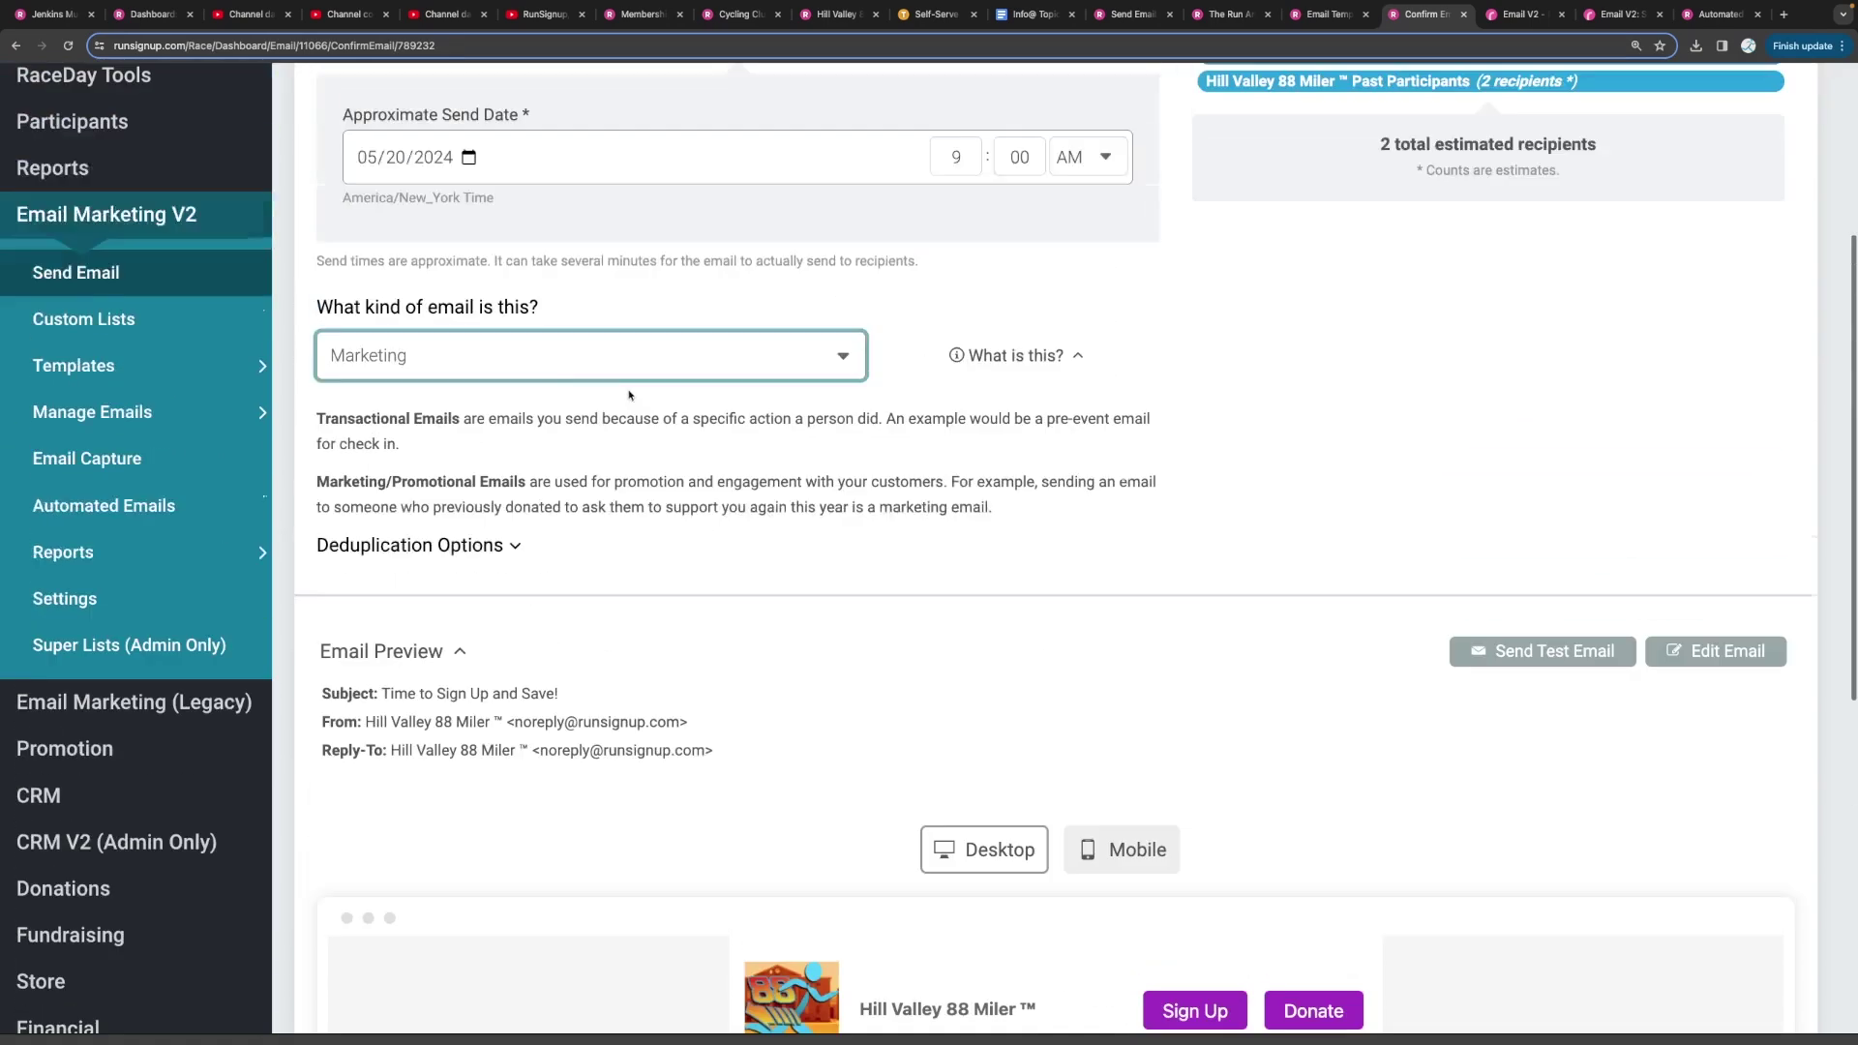
{"action": "left_click", "coordinate": [458, 360]}
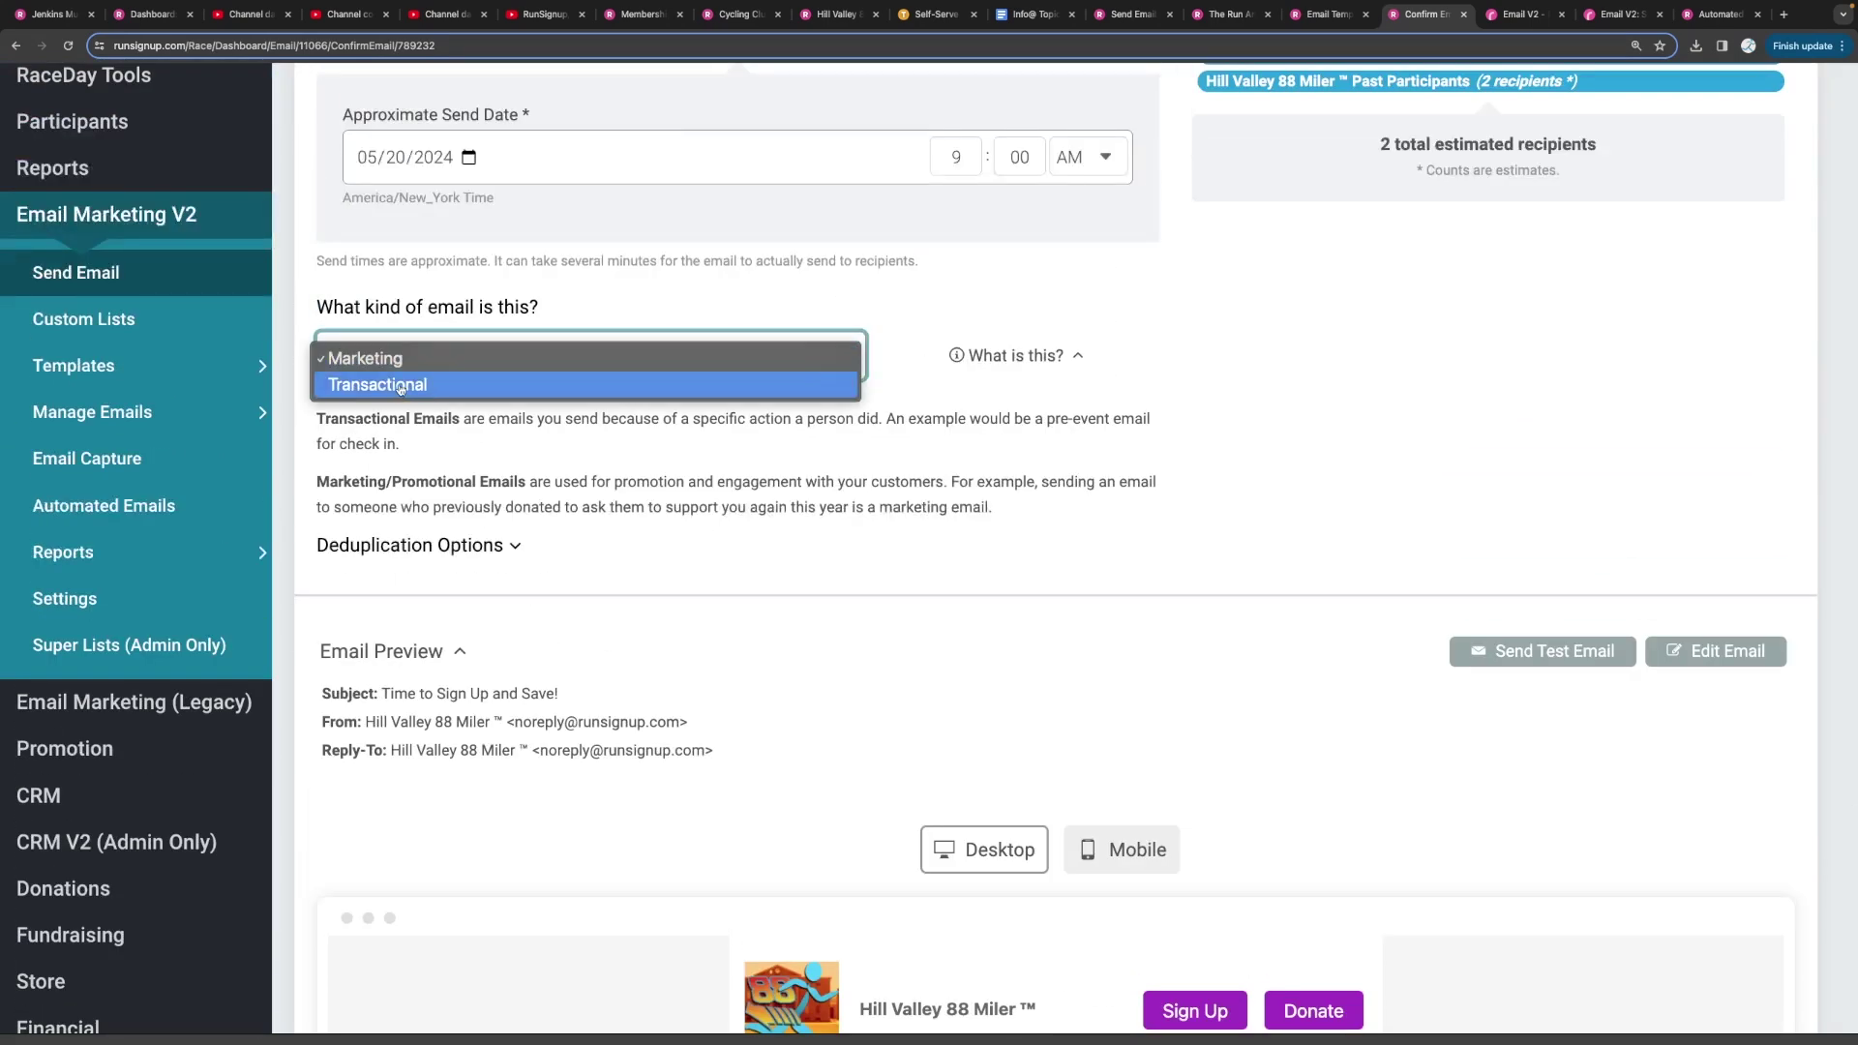
{"action": "left_click", "coordinate": [401, 386]}
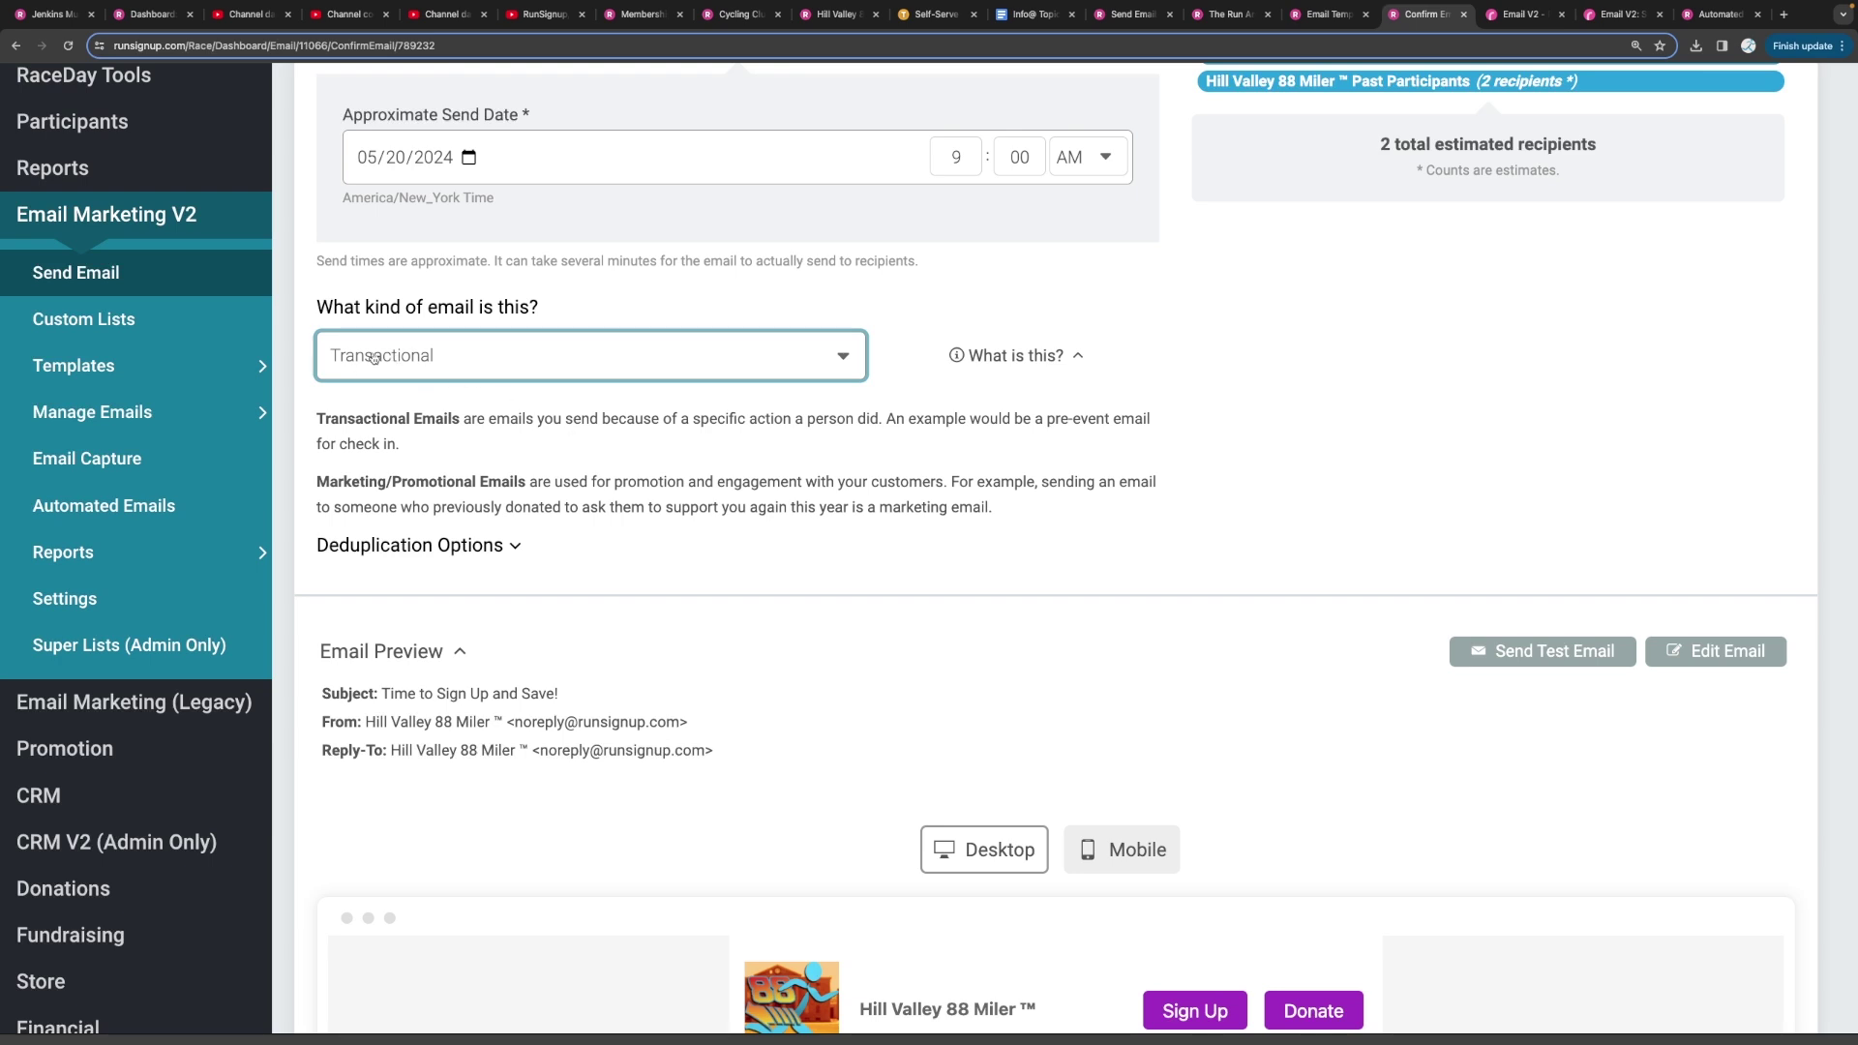
{"action": "left_click", "coordinate": [630, 374]}
{"action": "left_click", "coordinate": [407, 334]}
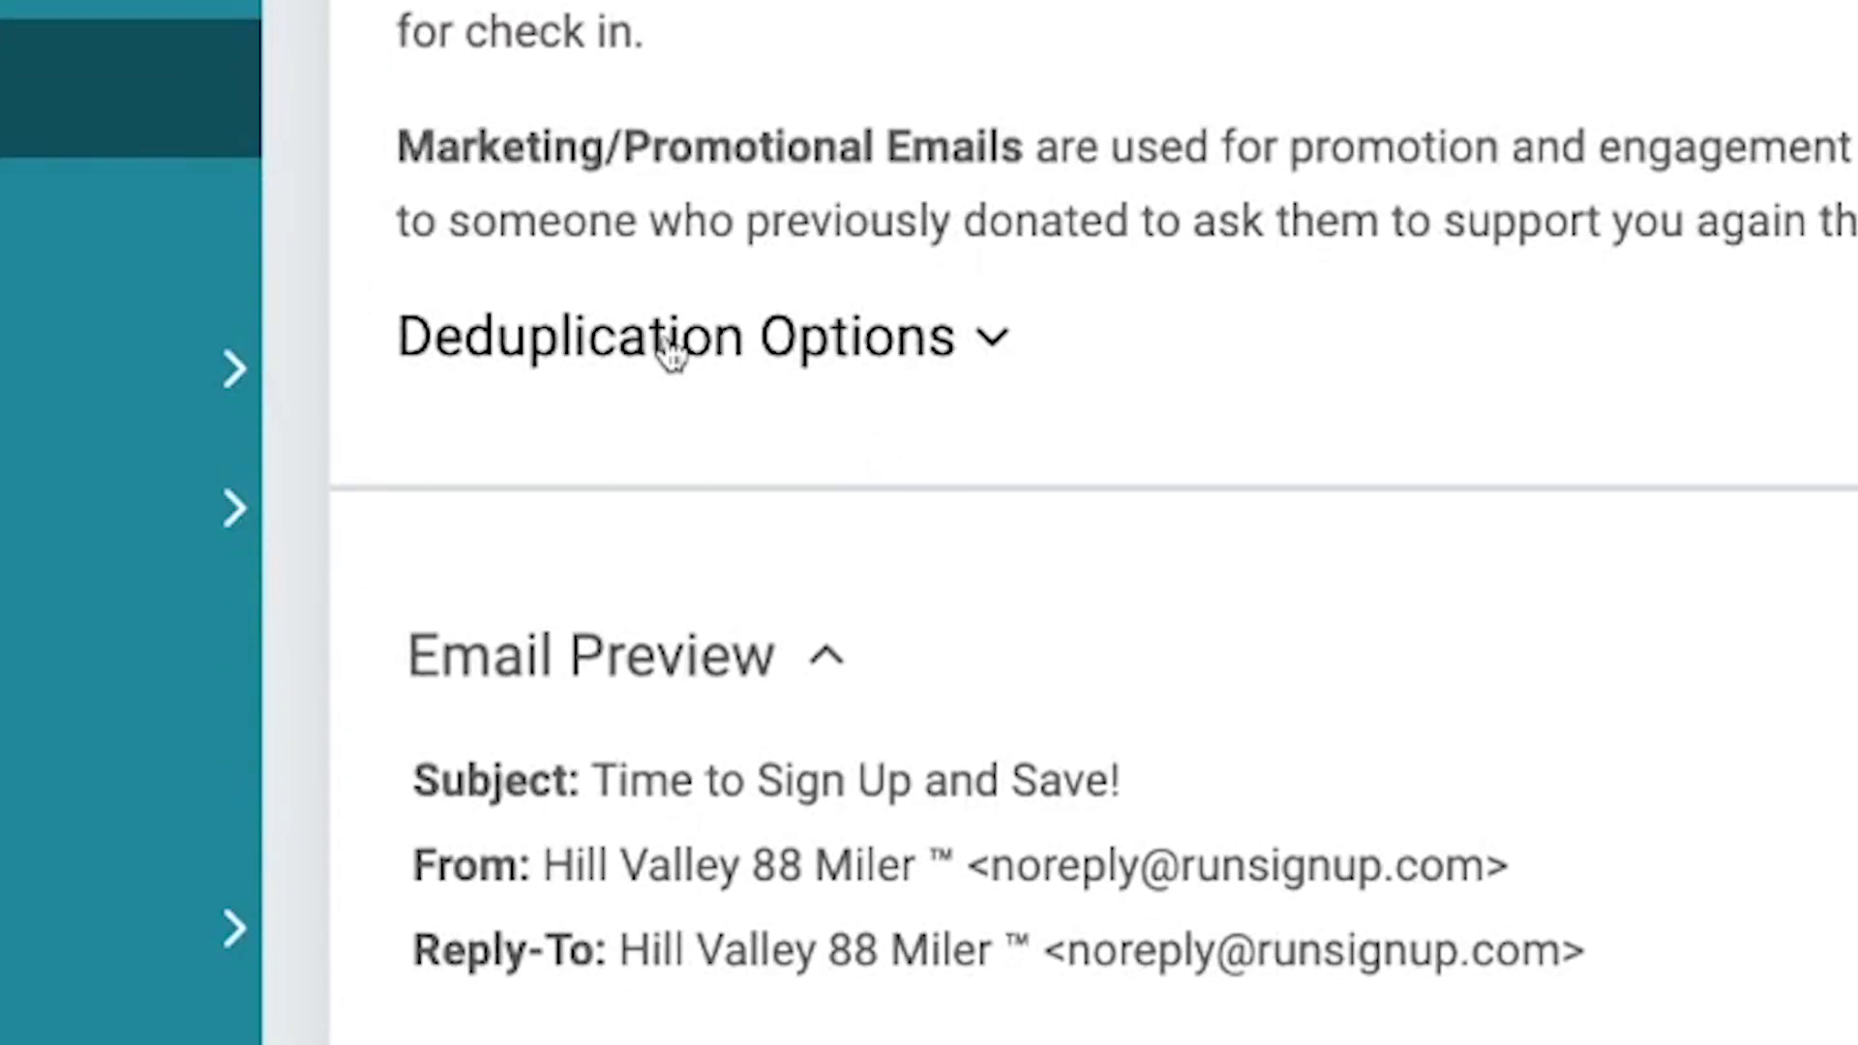
Expand the deduplication options and select Email Only
{"action": "left_click", "coordinate": [672, 355]}
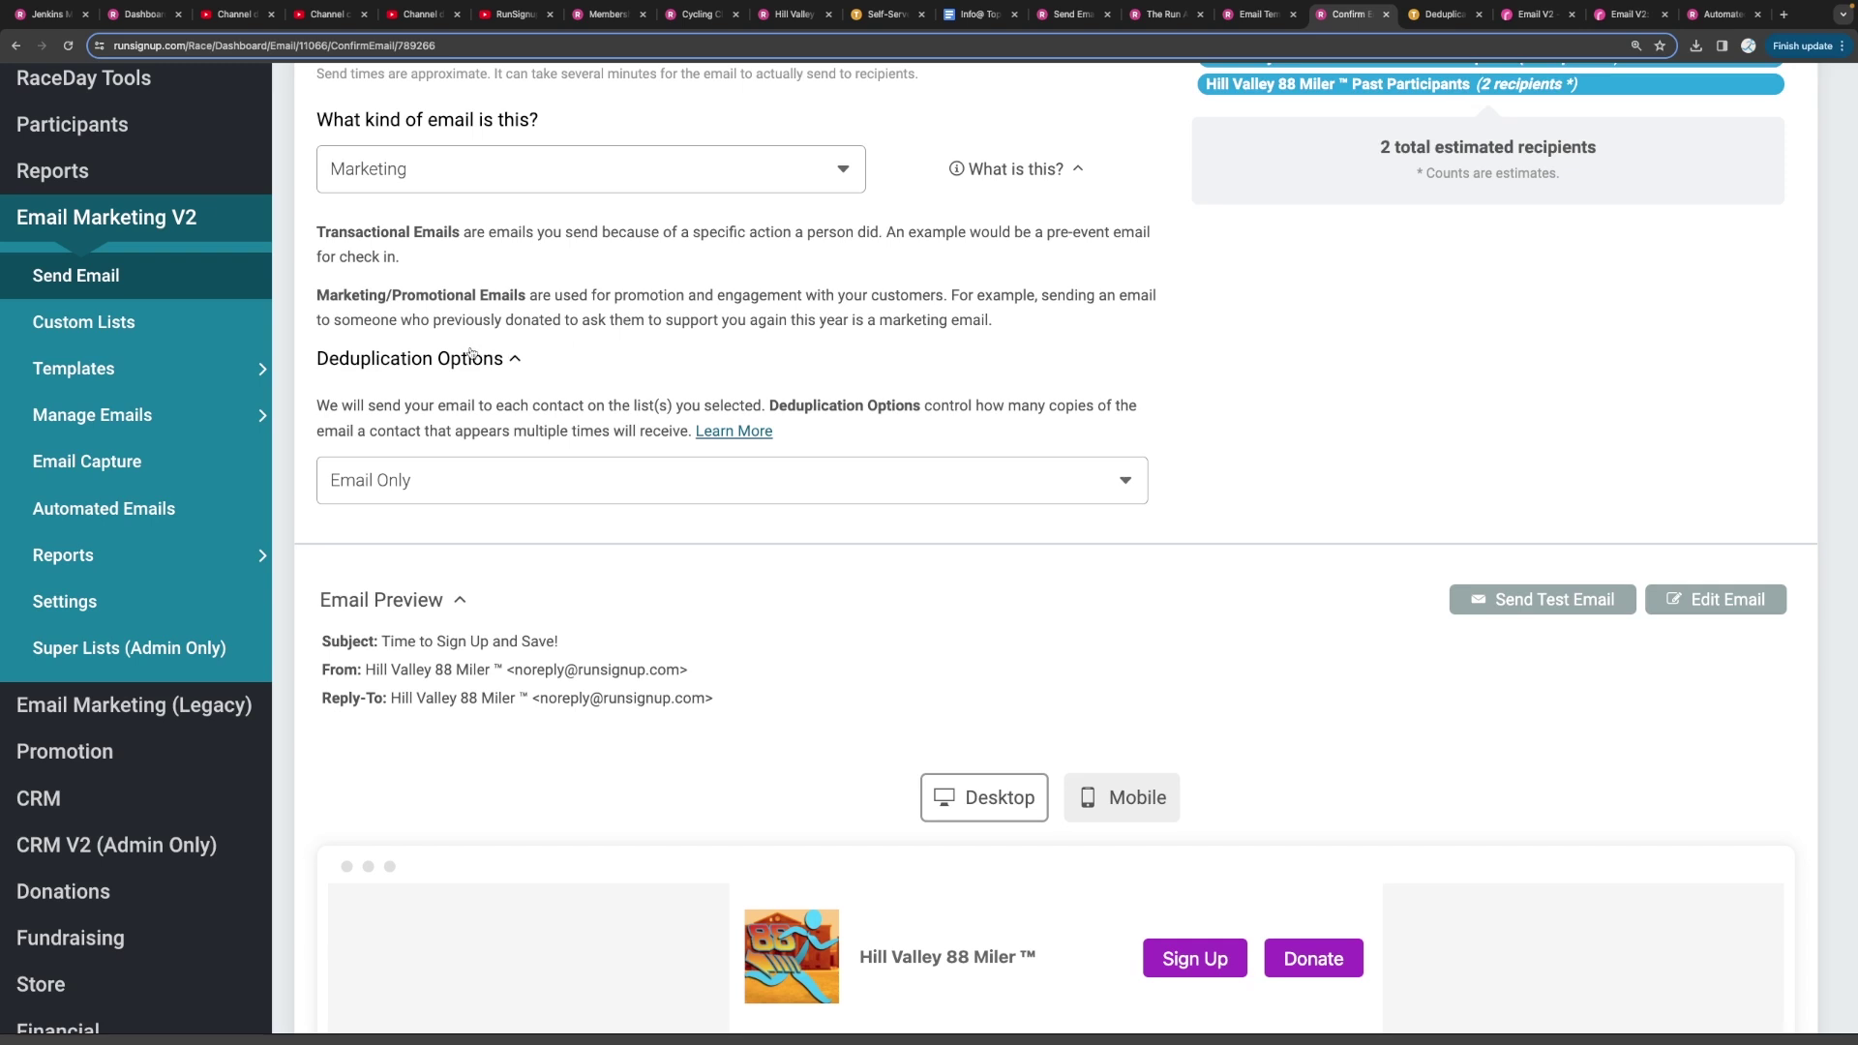
{"action": "left_click", "coordinate": [404, 492]}
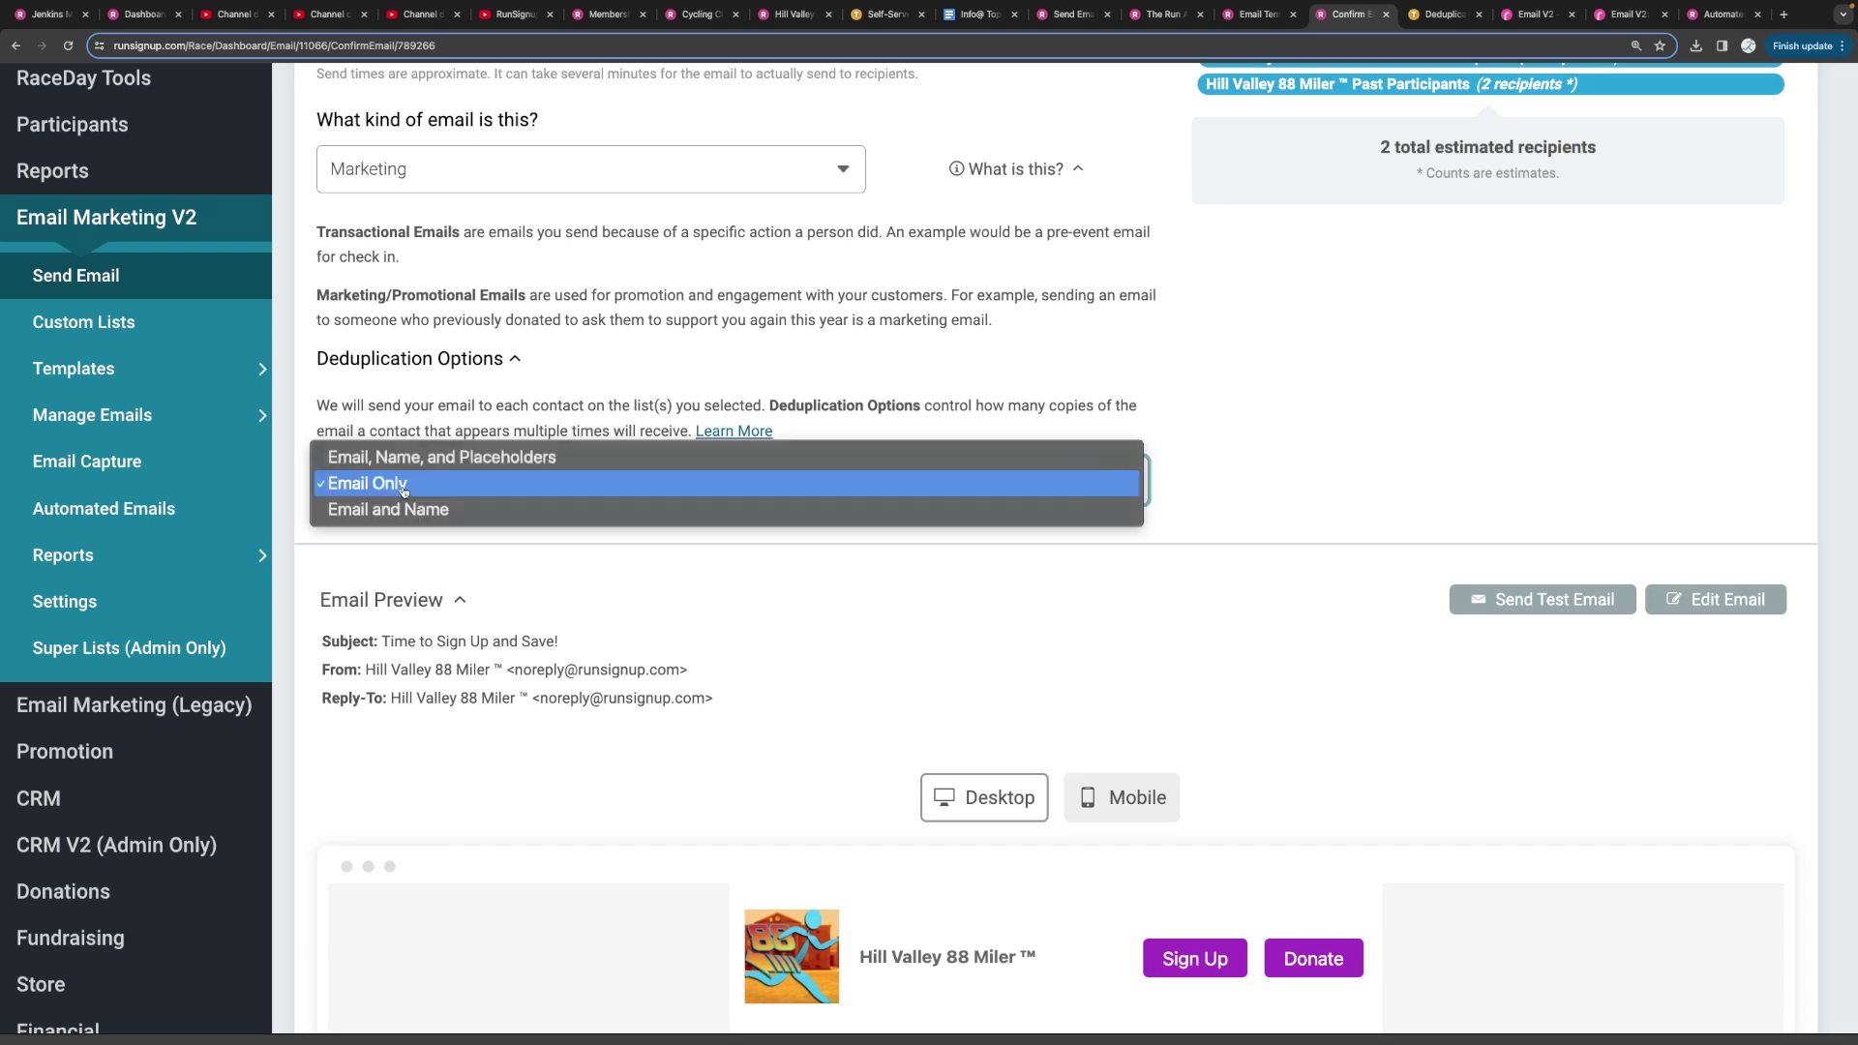
{"action": "left_click", "coordinate": [454, 483]}
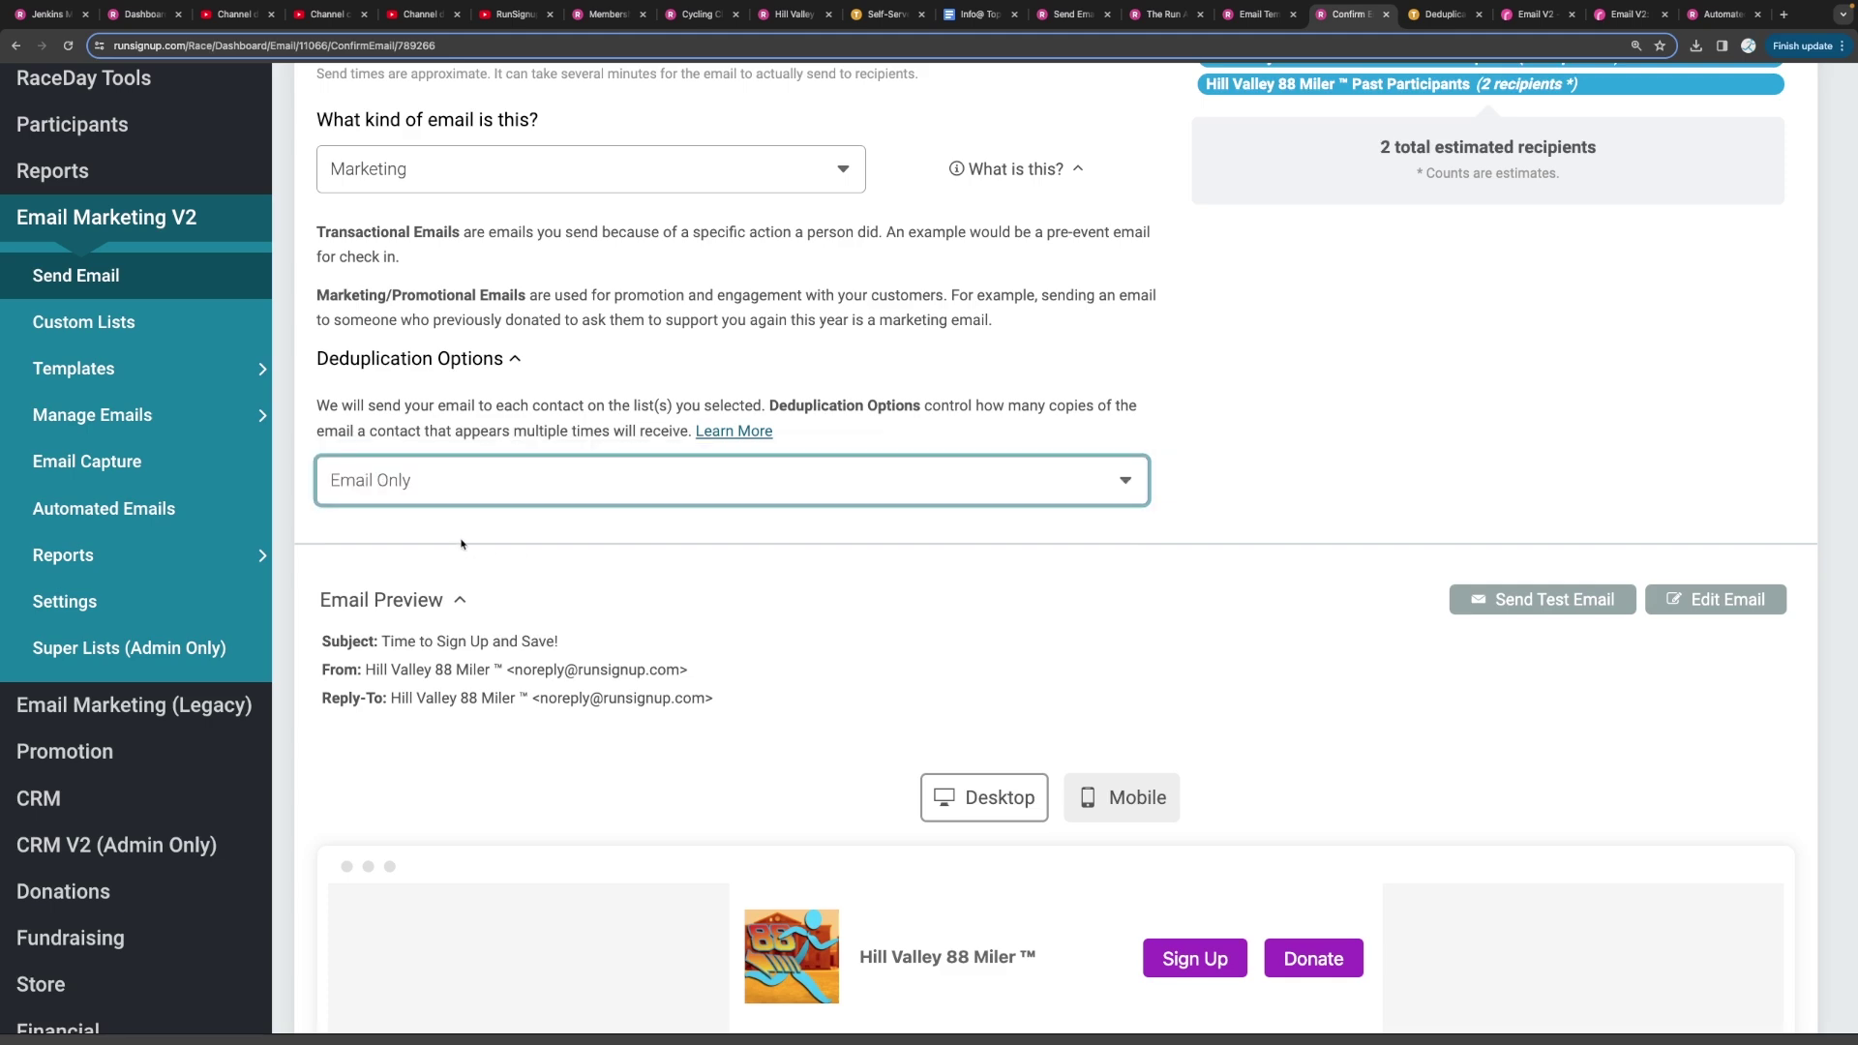
Return from the confirmation page to editing the email's recipients, subject and content
{"action": "left_click", "coordinate": [1753, 607]}
{"action": "scroll", "coordinate": [1161, 514], "scroll_direction": "down", "scroll_amount": 3}
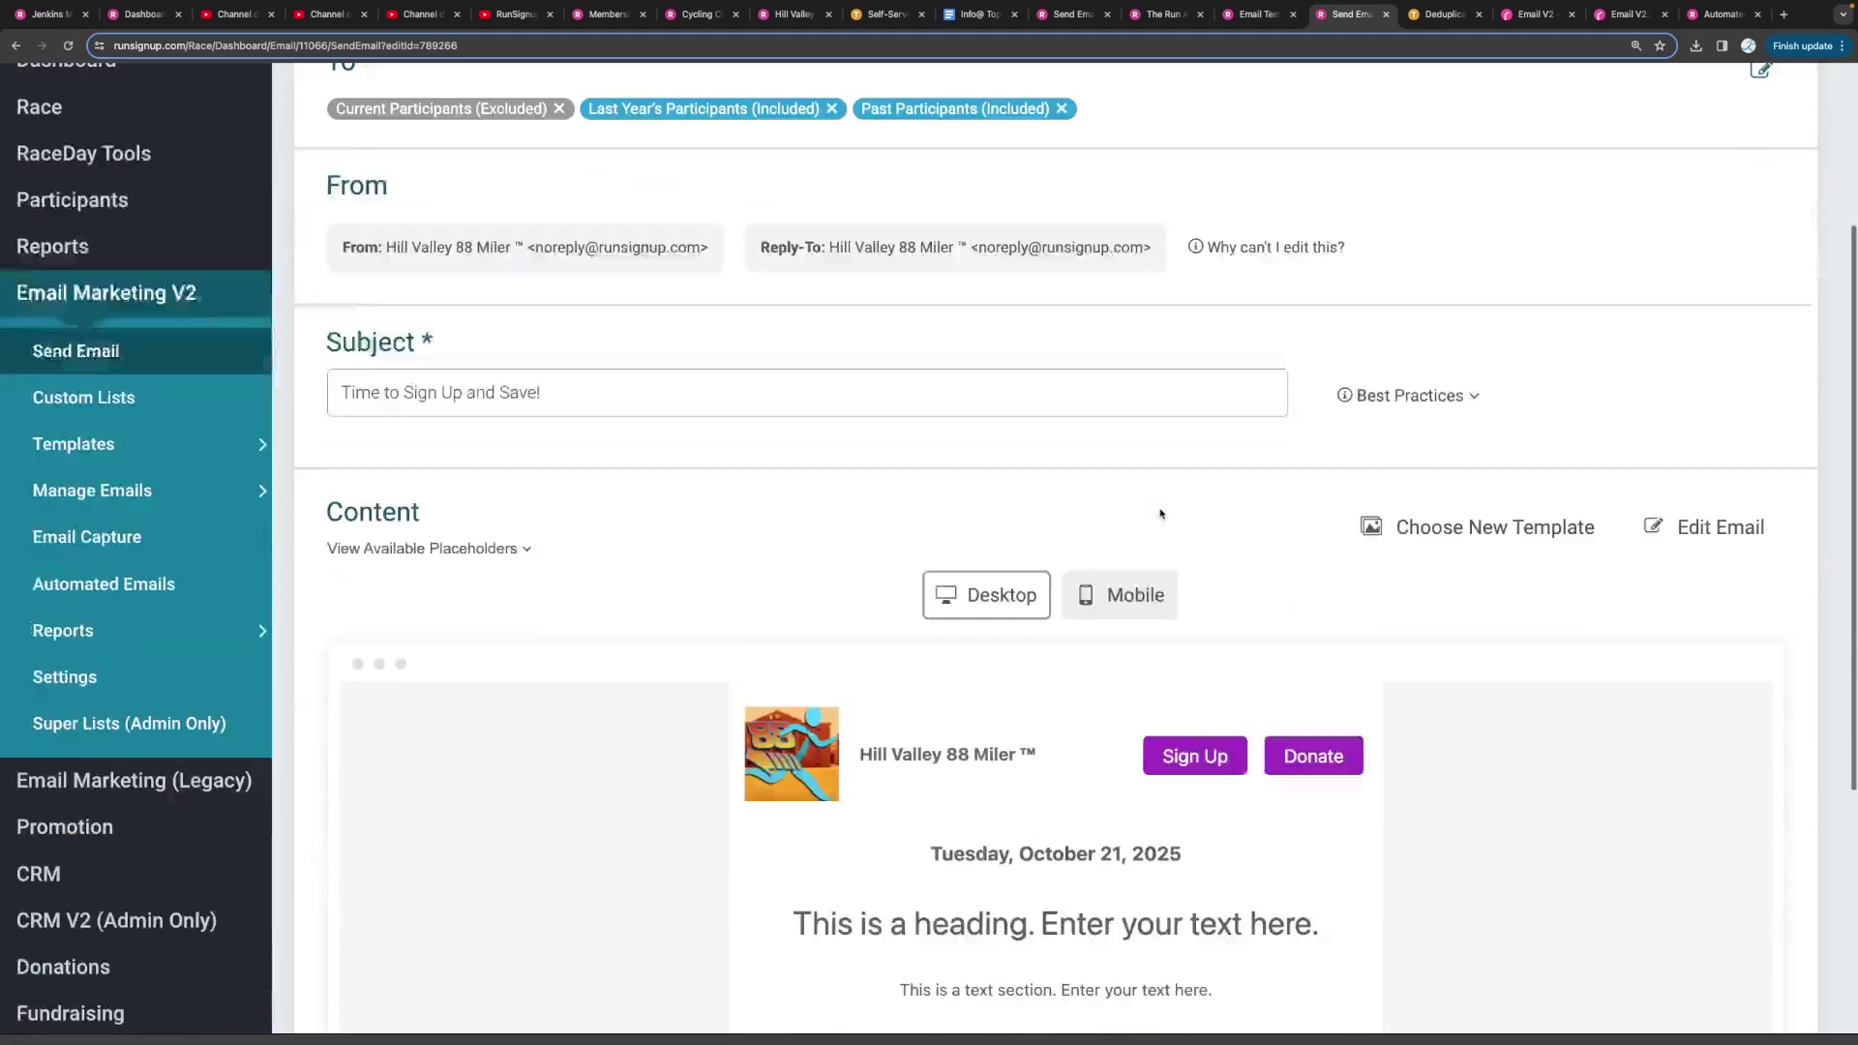
Open the email content for editing and add the line "Hello %FIRST_NAME%," to the text section under the first heading, using the FIRST_NAME placeholder
{"action": "scroll", "coordinate": [1161, 513], "scroll_direction": "down", "scroll_amount": 2}
{"action": "left_click", "coordinate": [1708, 292]}
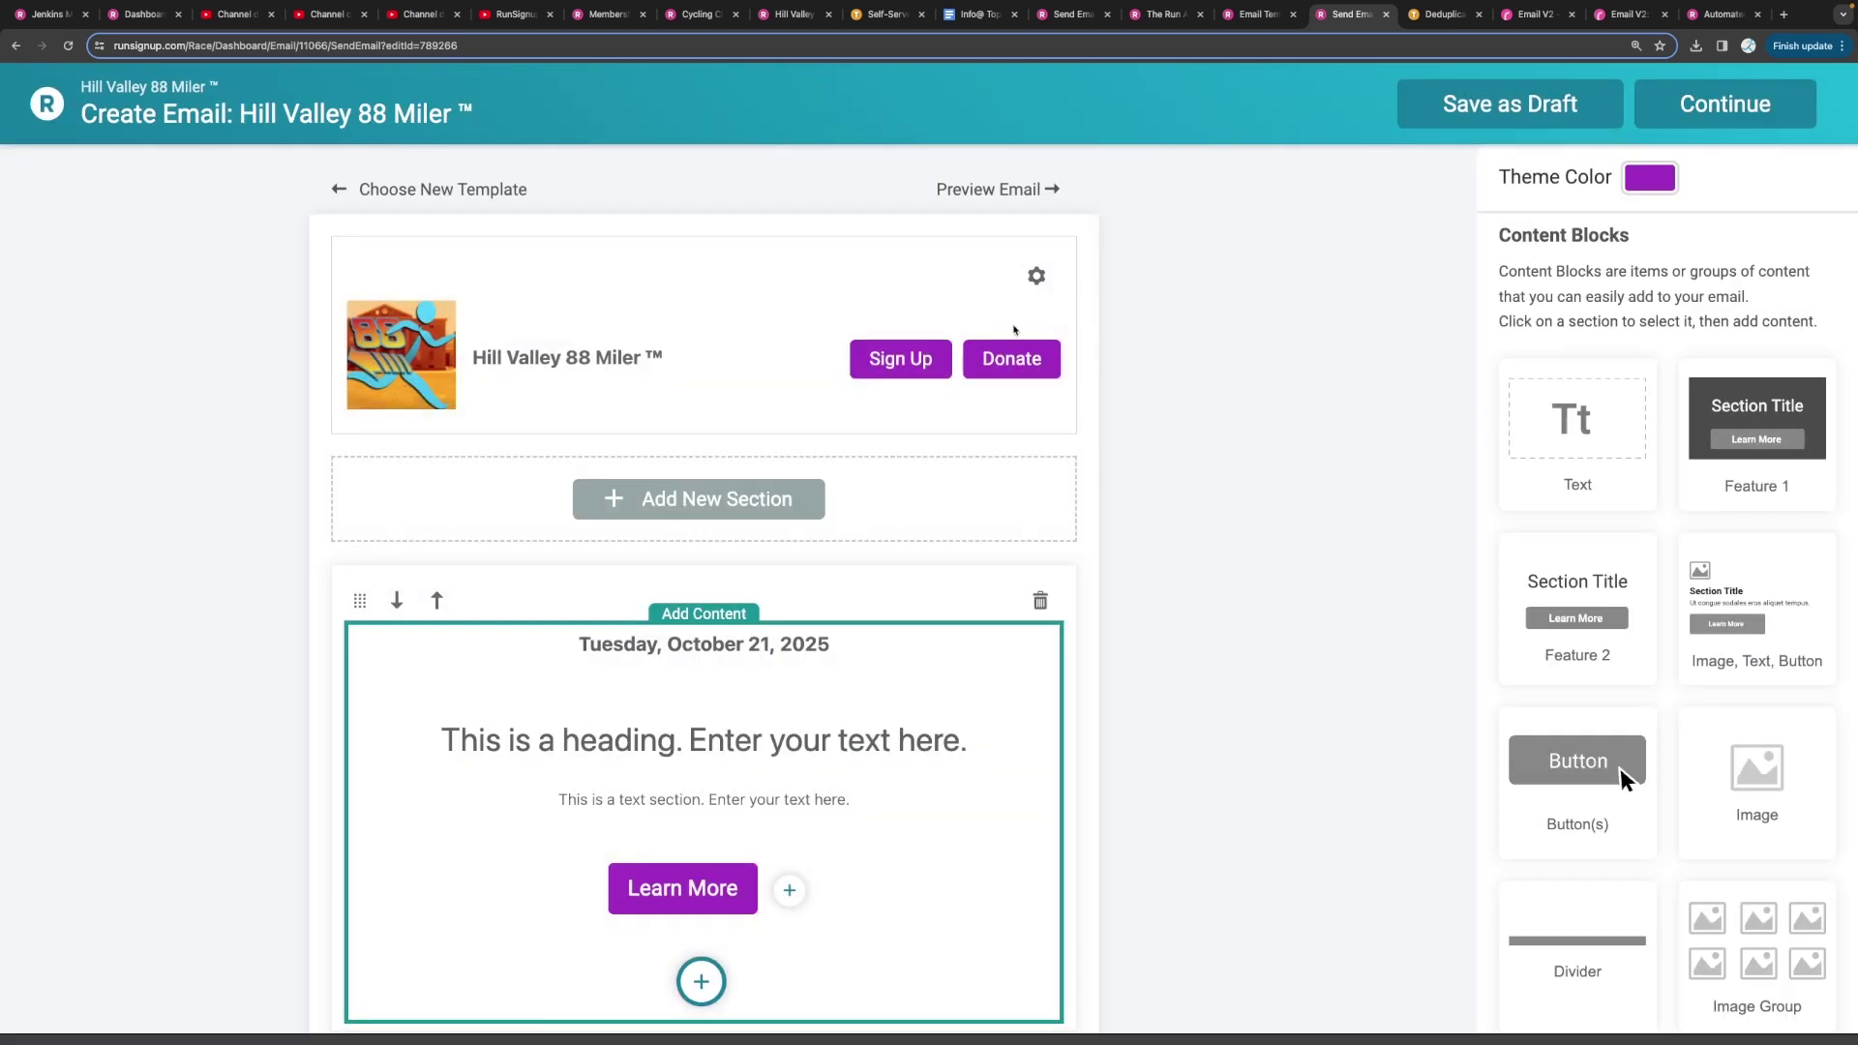
{"action": "scroll", "coordinate": [996, 343], "scroll_direction": "down", "scroll_amount": 4}
{"action": "left_click", "coordinate": [876, 457]}
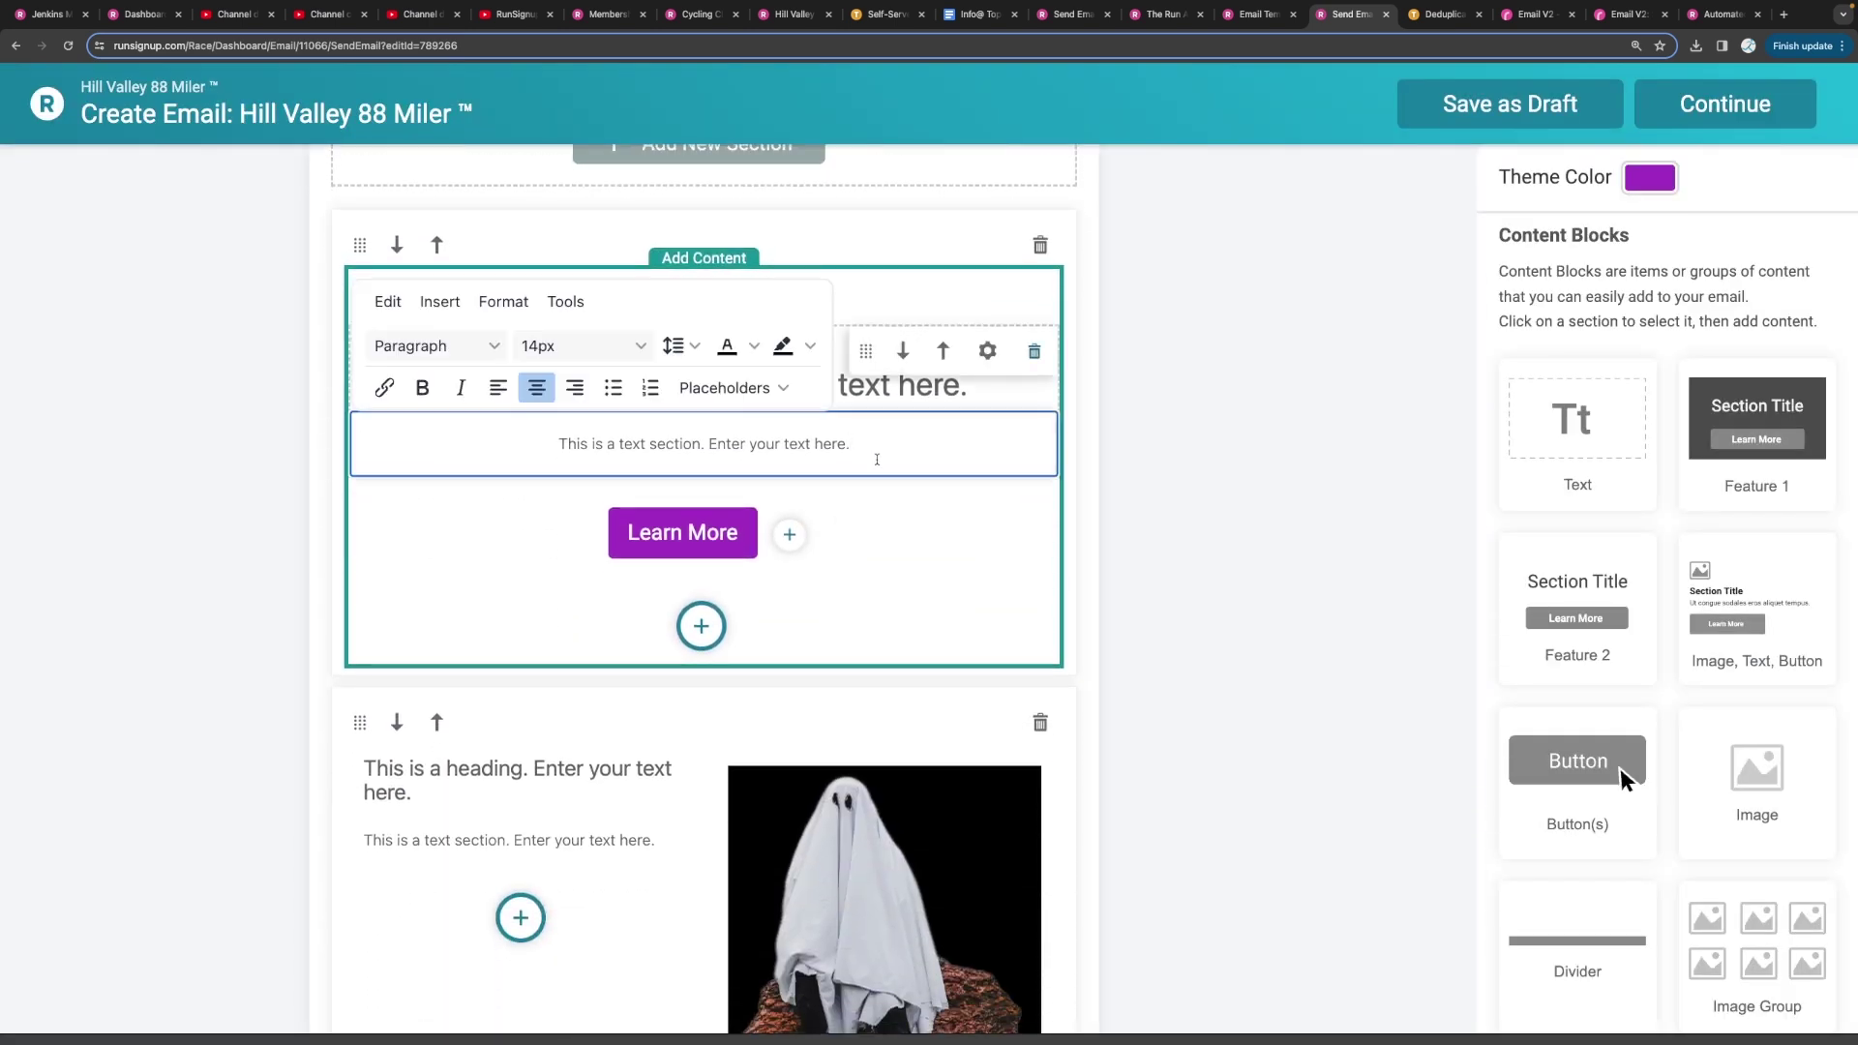
{"action": "left_click", "coordinate": [695, 388]}
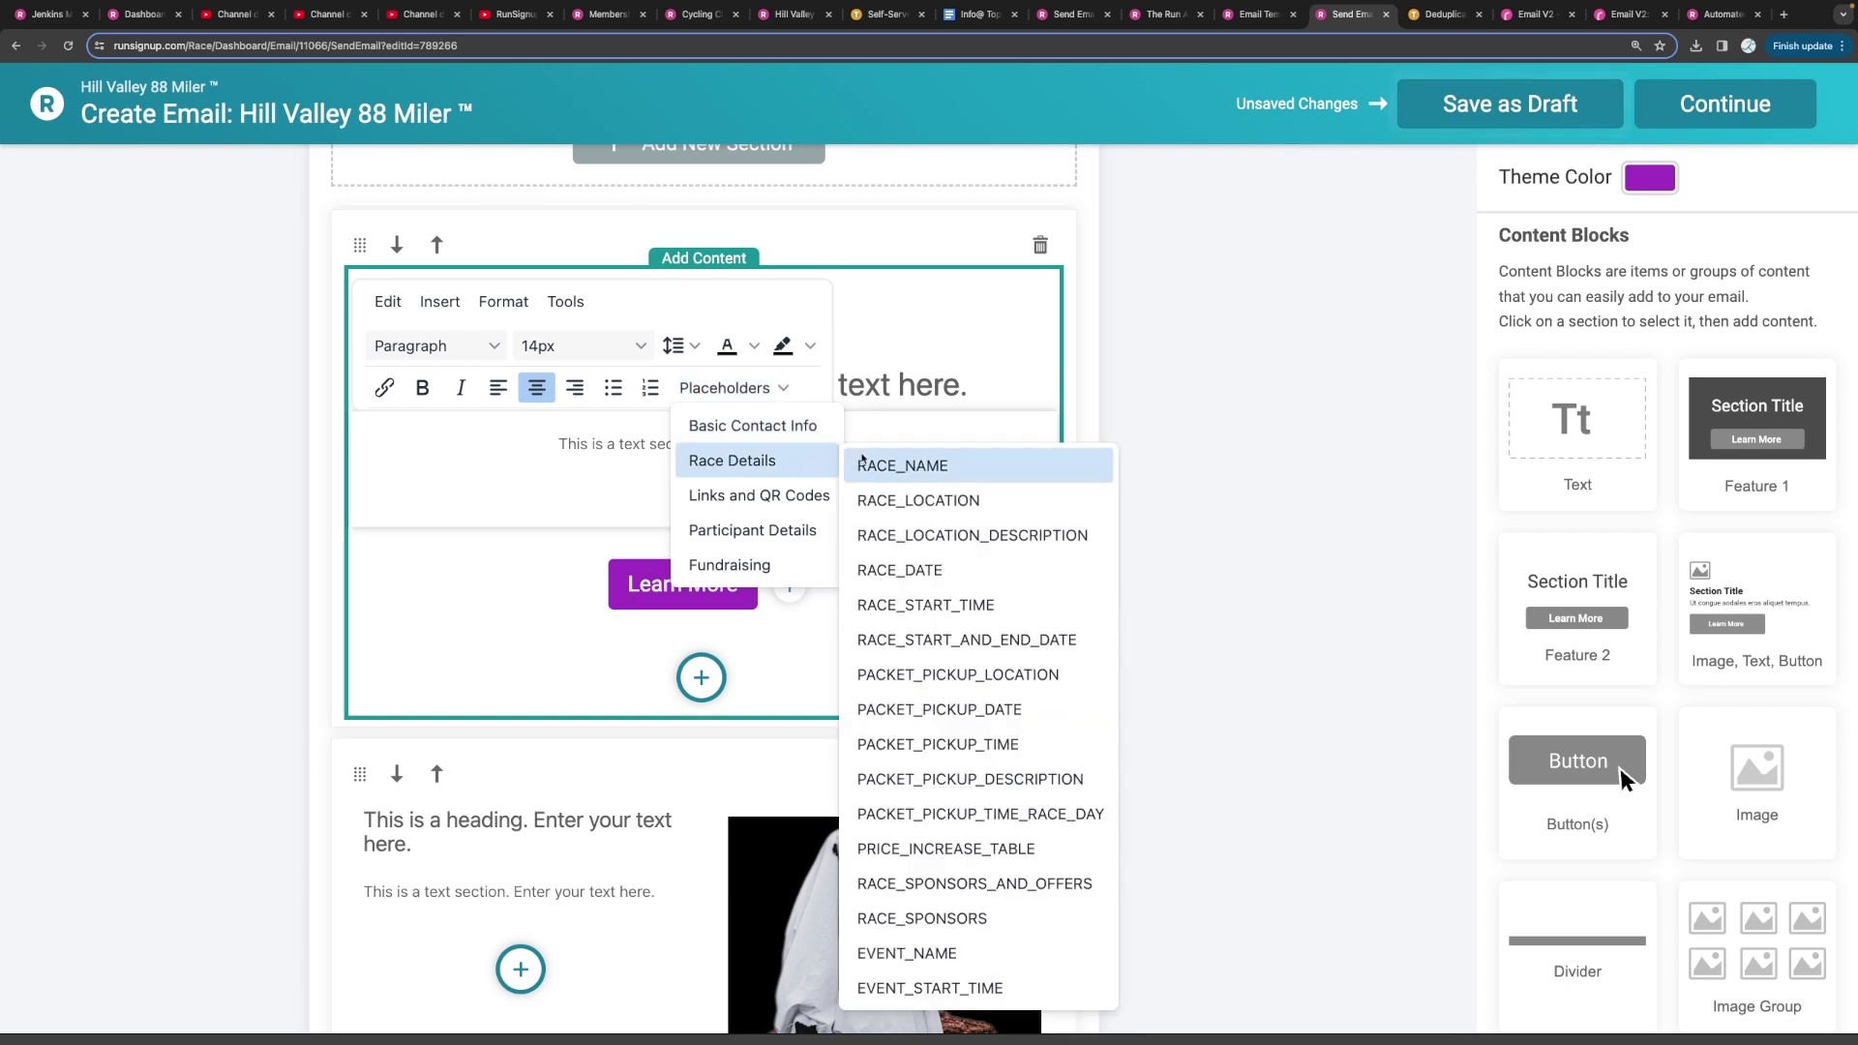
{"action": "mouse_move", "coordinate": [779, 431]}
{"action": "left_click", "coordinate": [900, 466]}
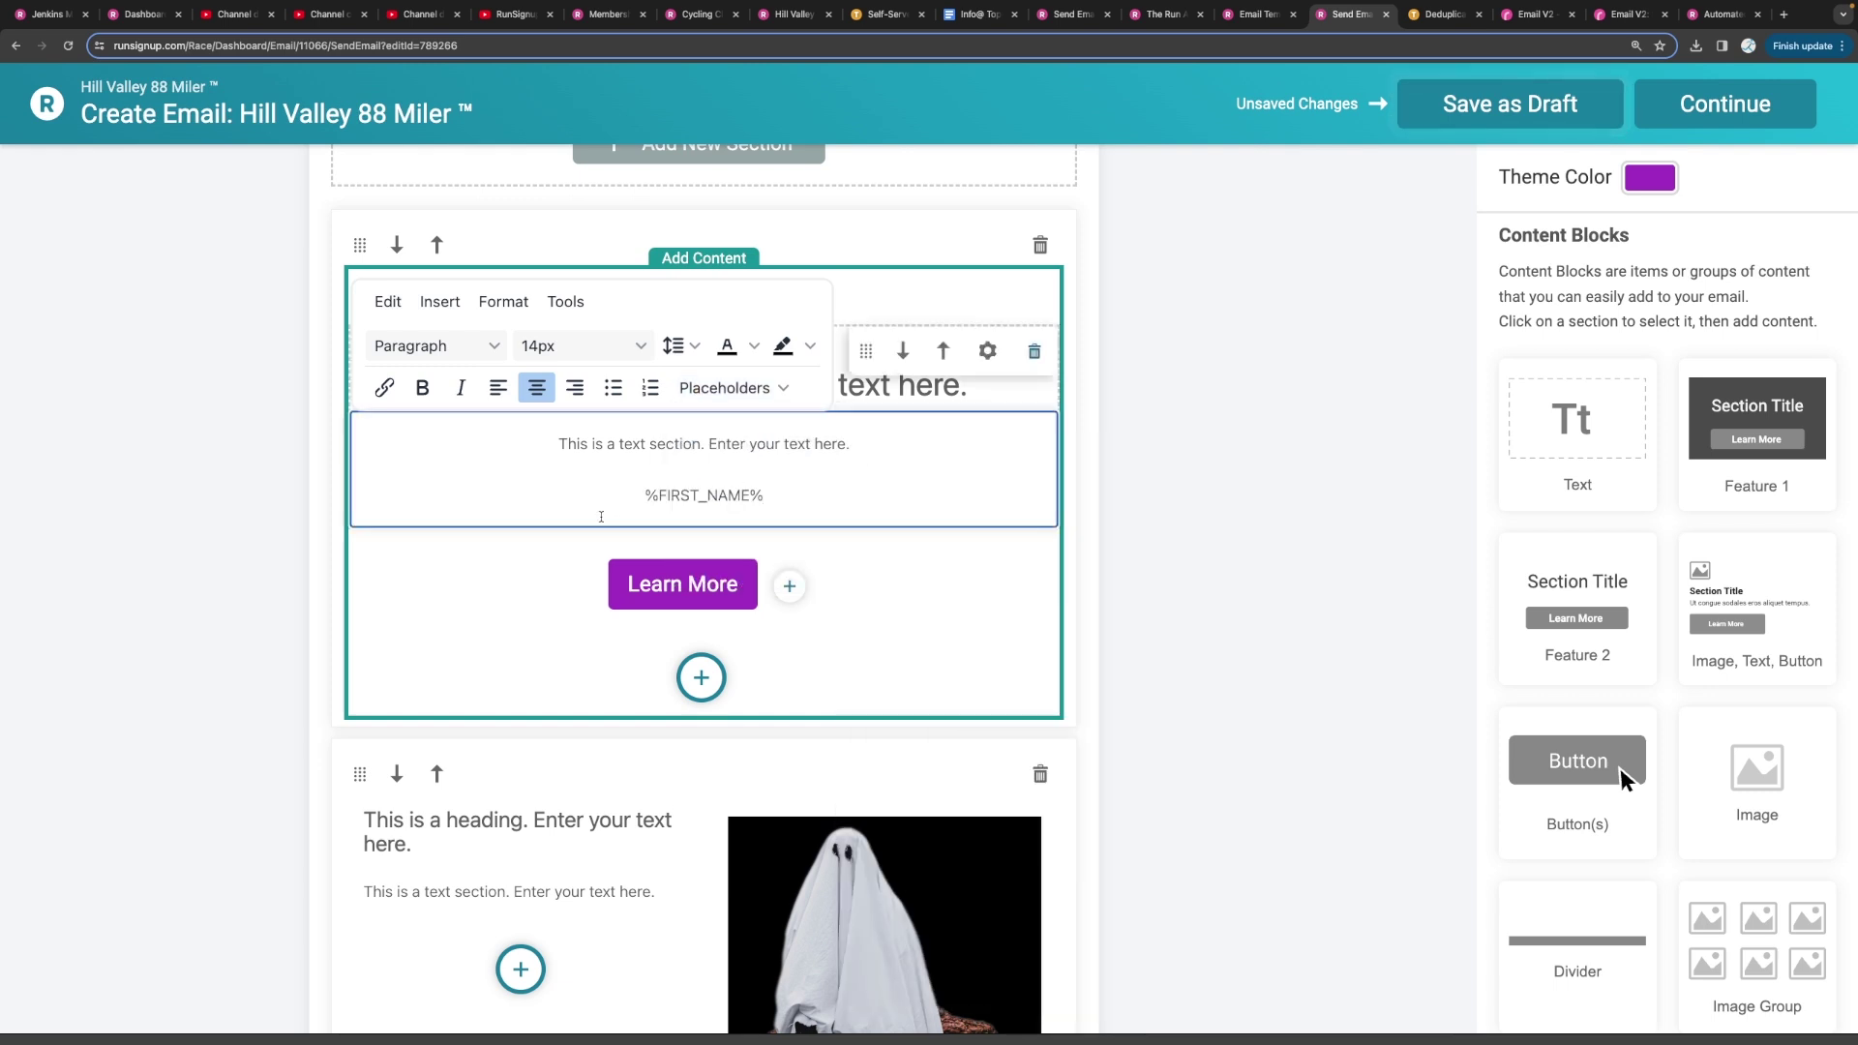
{"action": "type", "text": "Hello "}
{"action": "type", "text": ","}
{"action": "key", "text": "Return"}
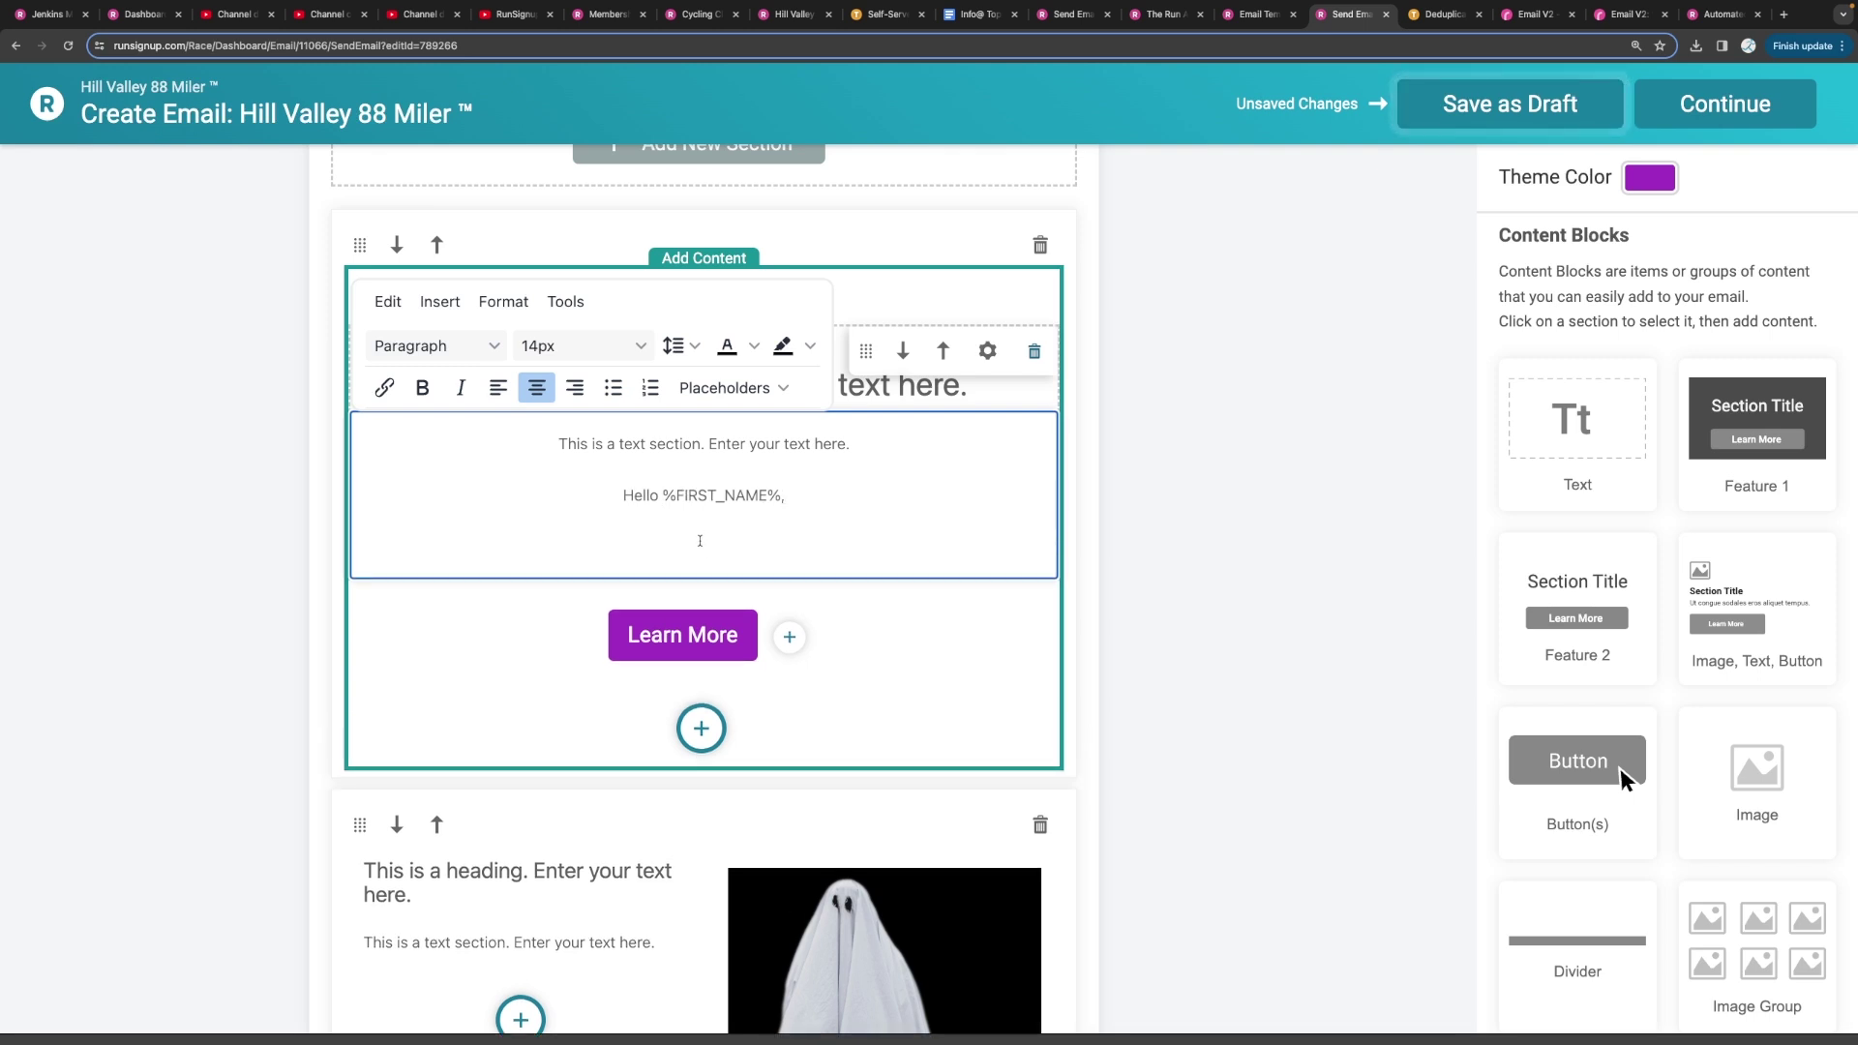
Add the line "Did you know that the race was happening at" below the greeting, ending with the RACE_LOCATION placeholder
{"action": "type", "text": "Did you know that the race was happening at"}
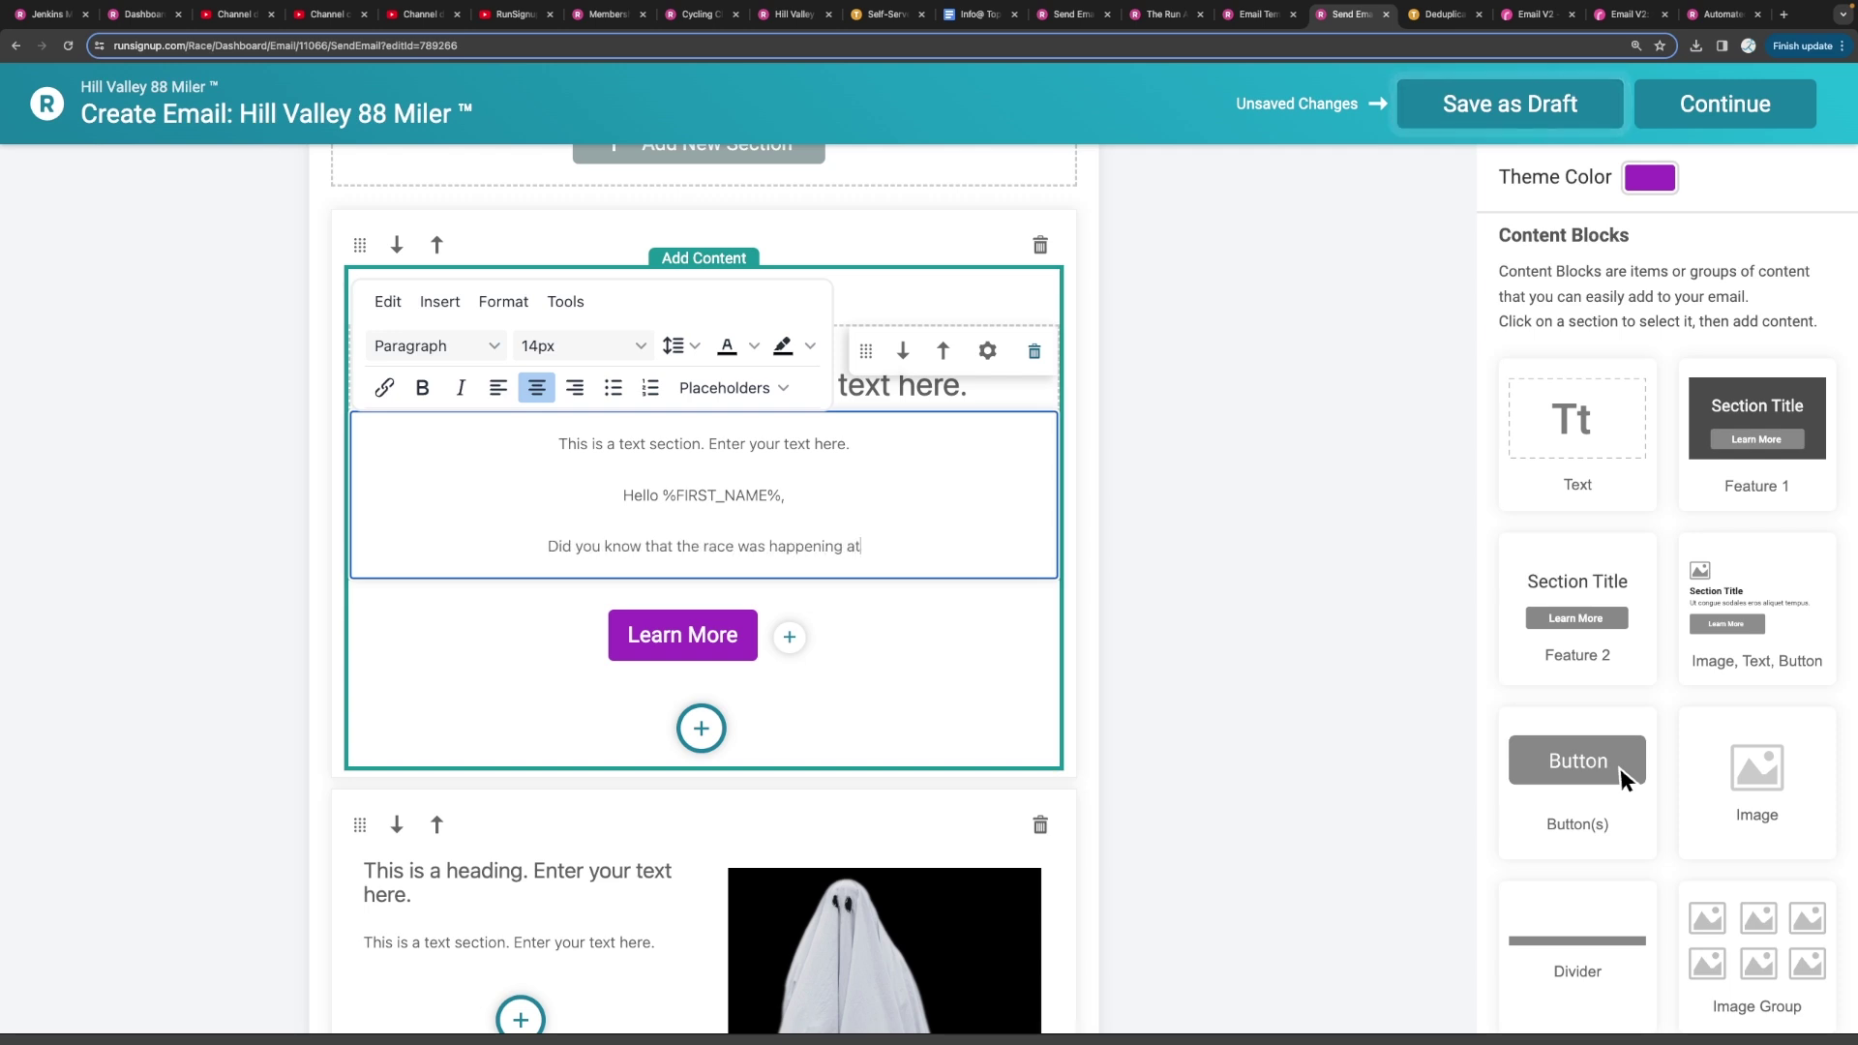
{"action": "left_click", "coordinate": [728, 388]}
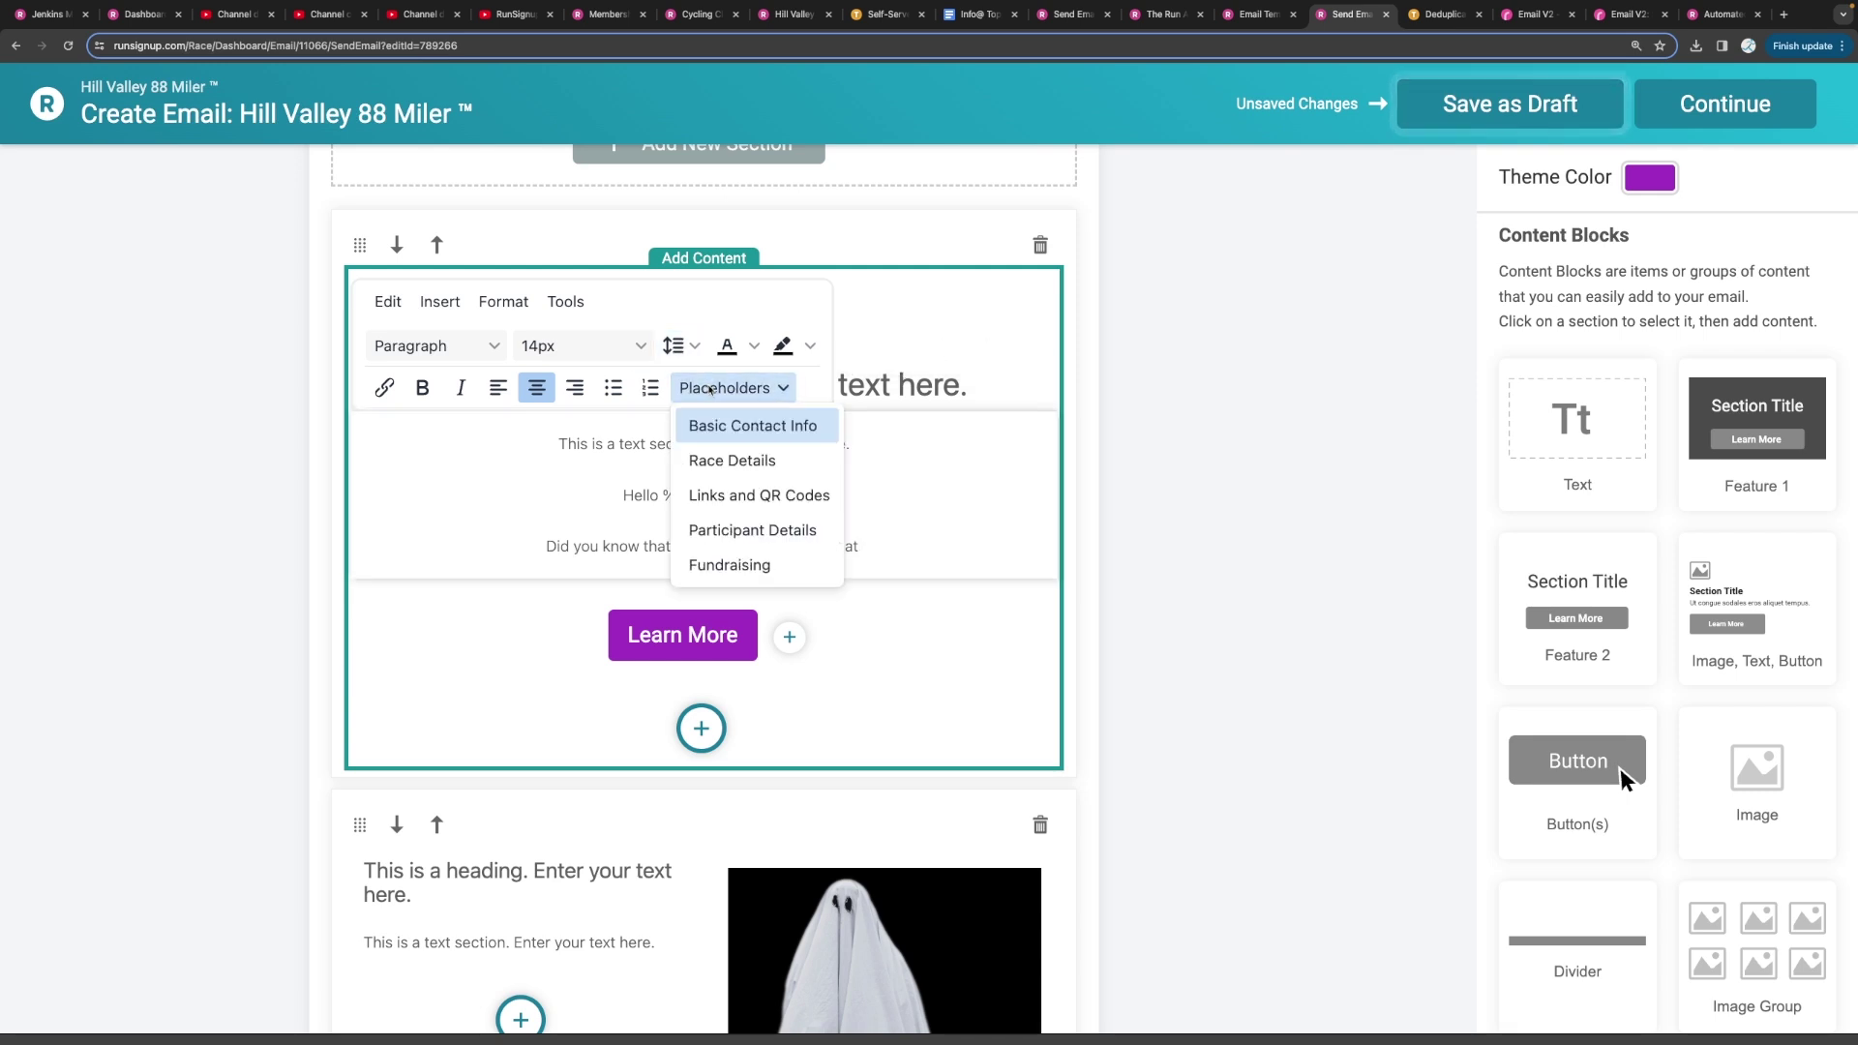
{"action": "mouse_move", "coordinate": [743, 460]}
{"action": "left_click", "coordinate": [907, 499]}
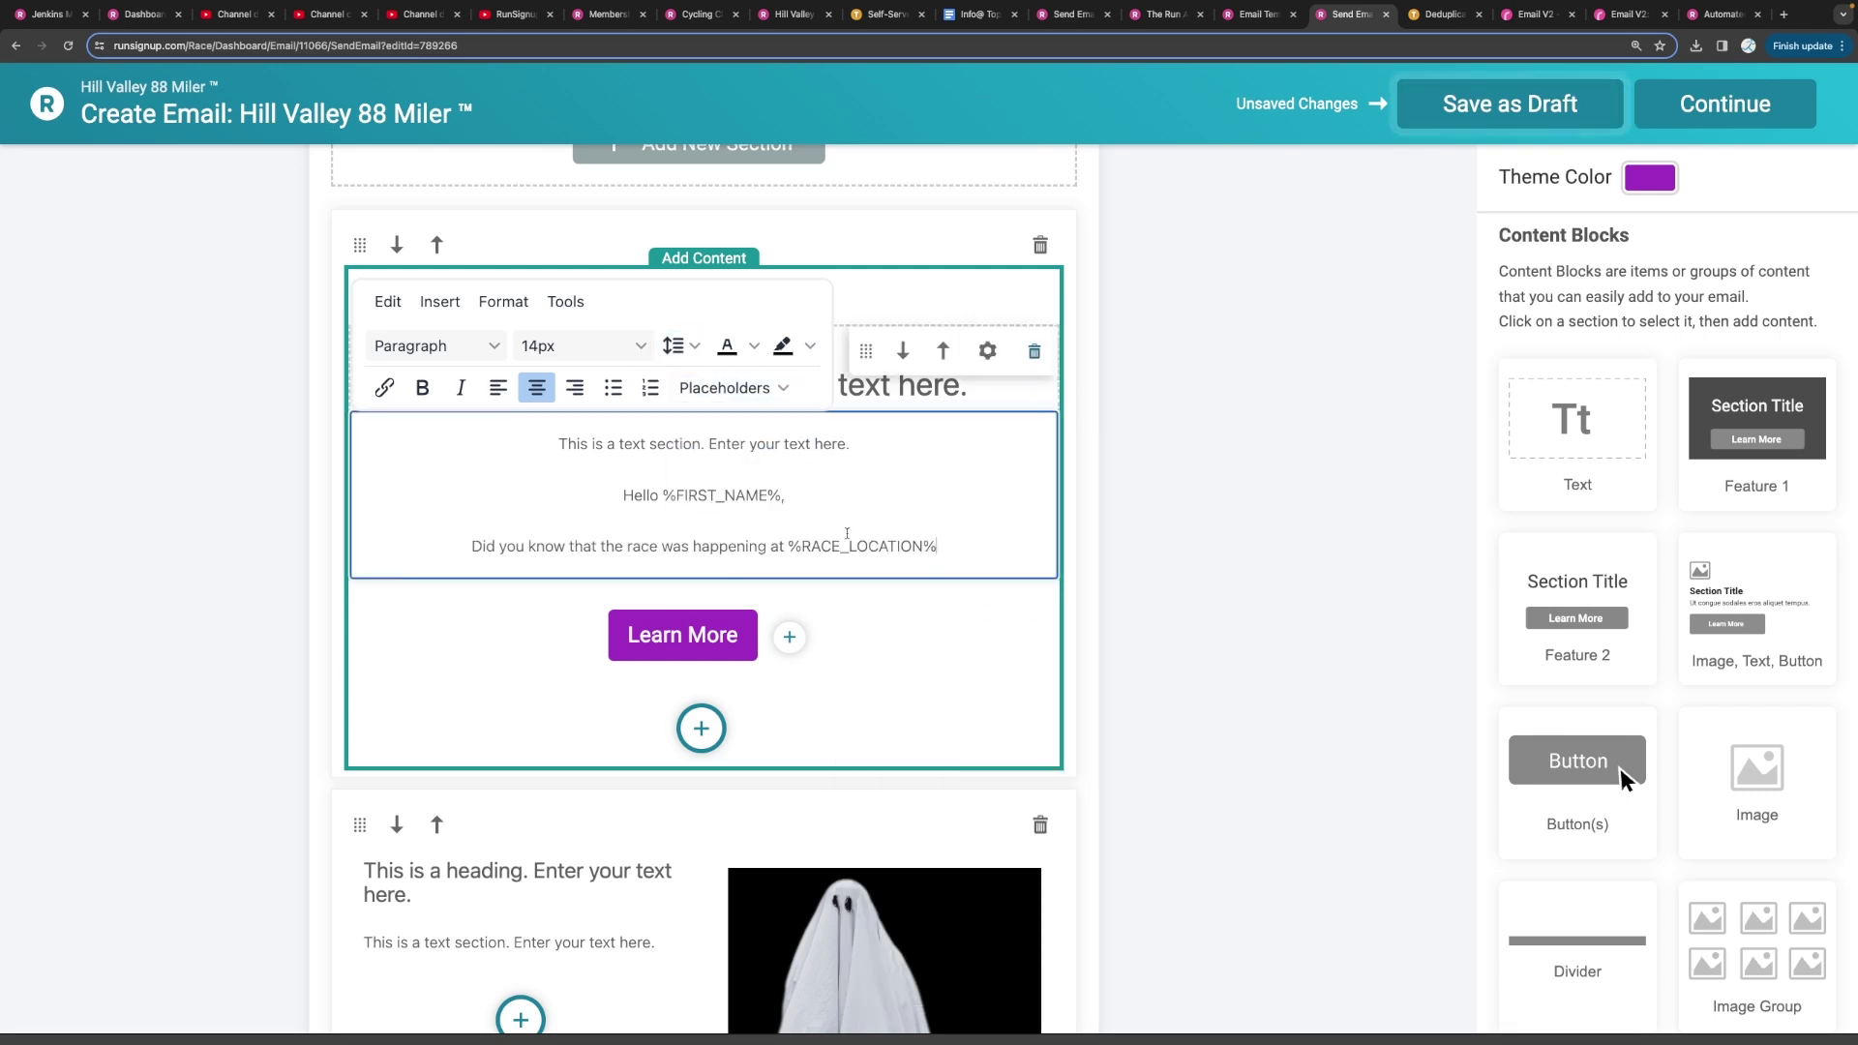
{"action": "left_click", "coordinate": [722, 395]}
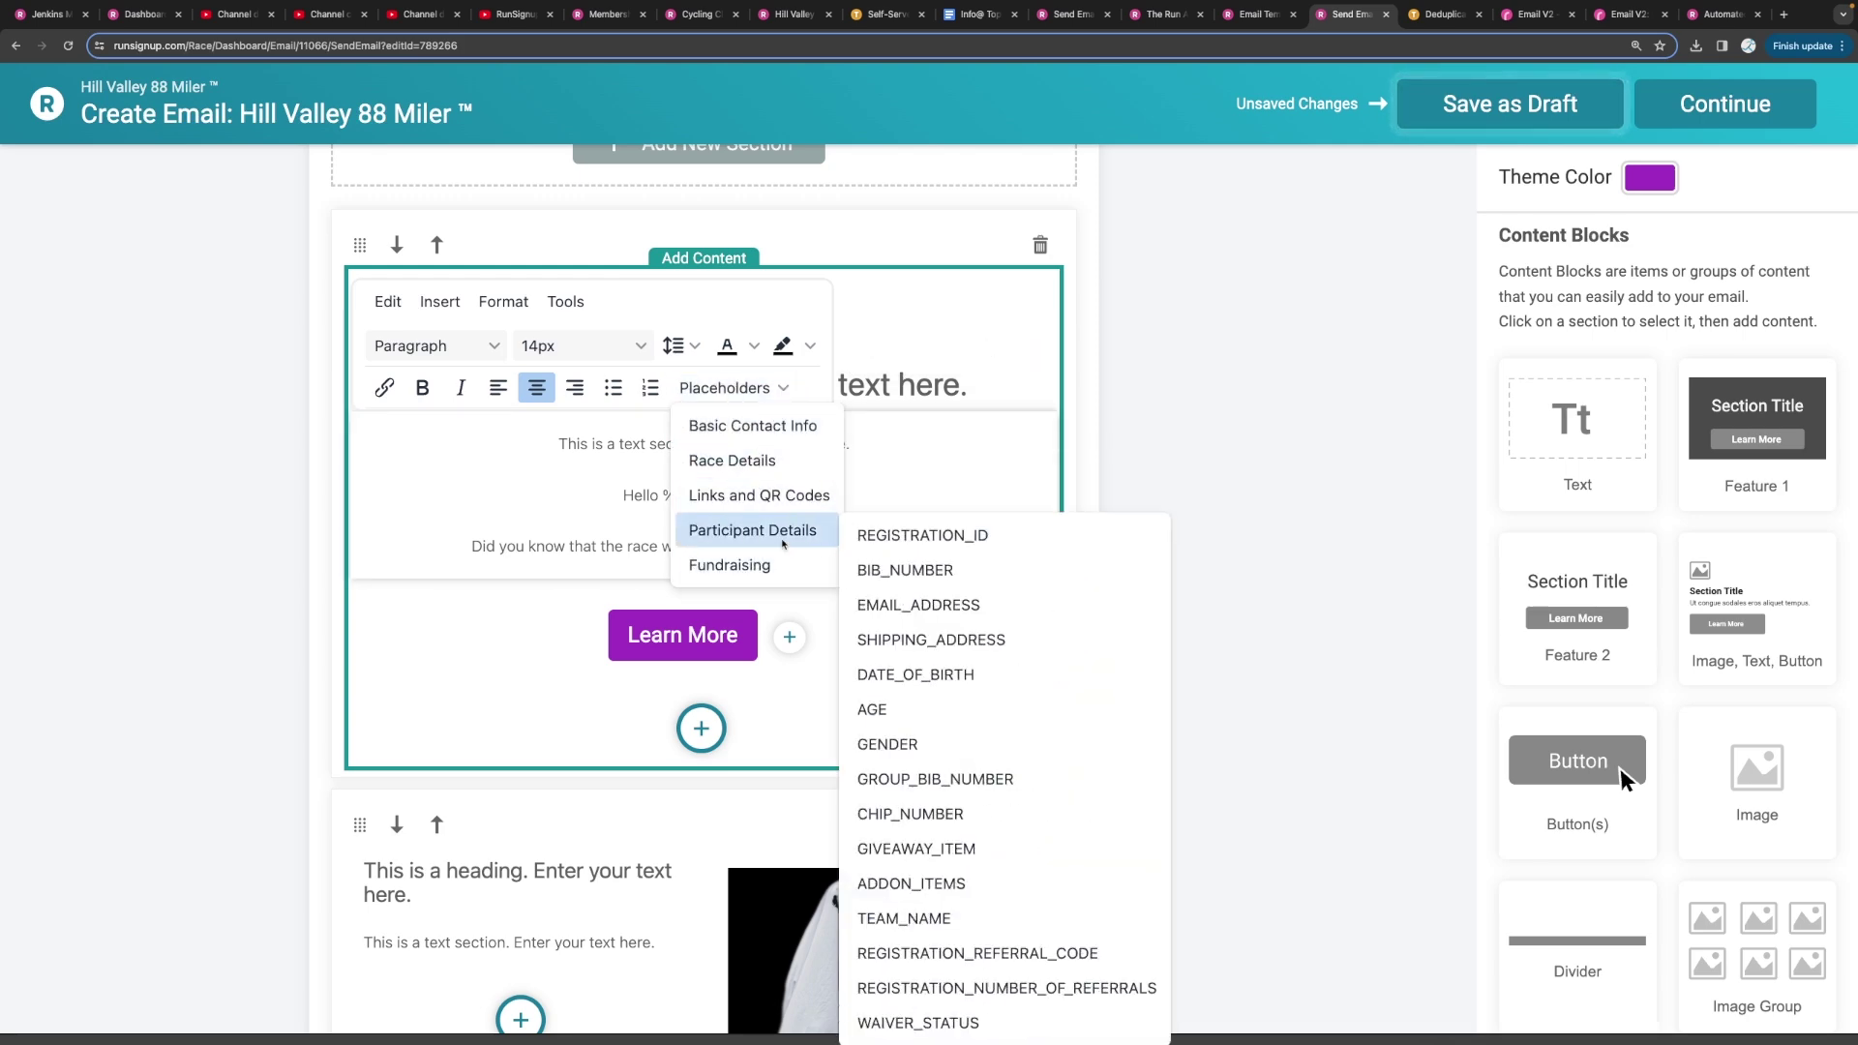
{"action": "mouse_move", "coordinate": [824, 434]}
{"action": "mouse_move", "coordinate": [804, 502]}
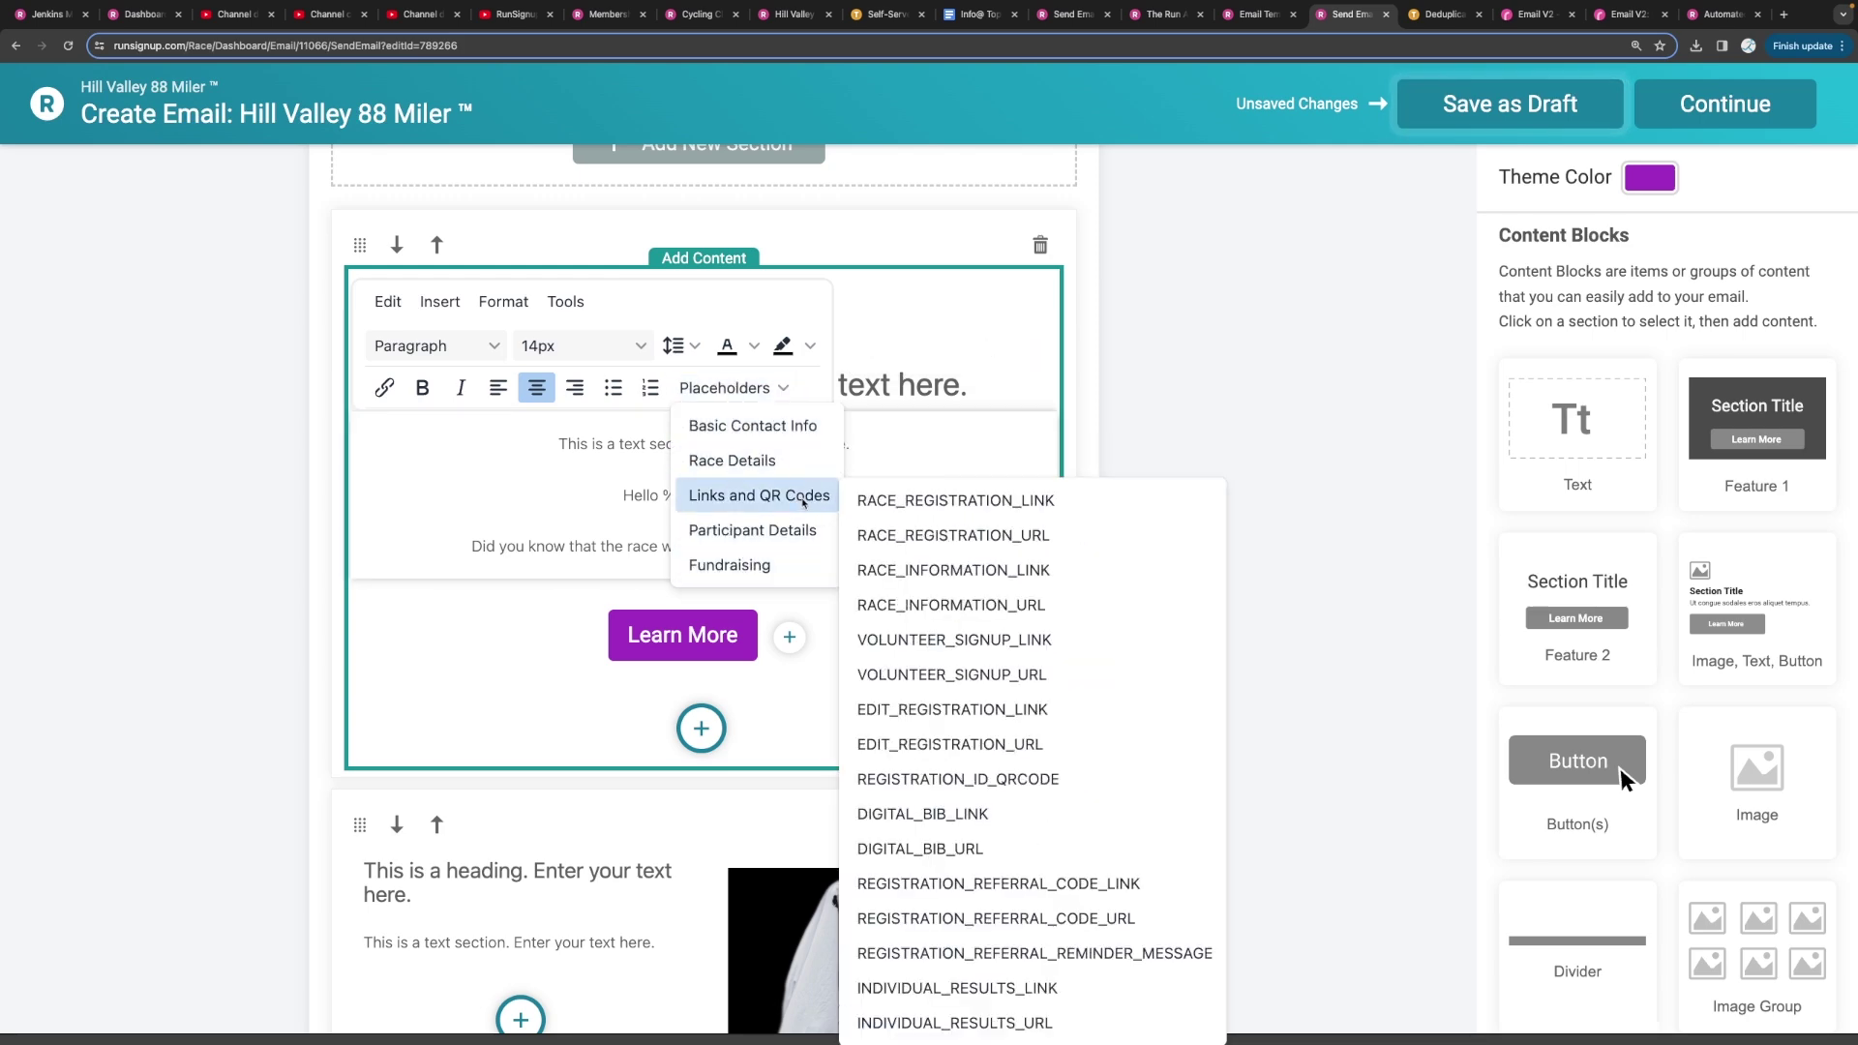
{"action": "left_click", "coordinate": [1254, 357]}
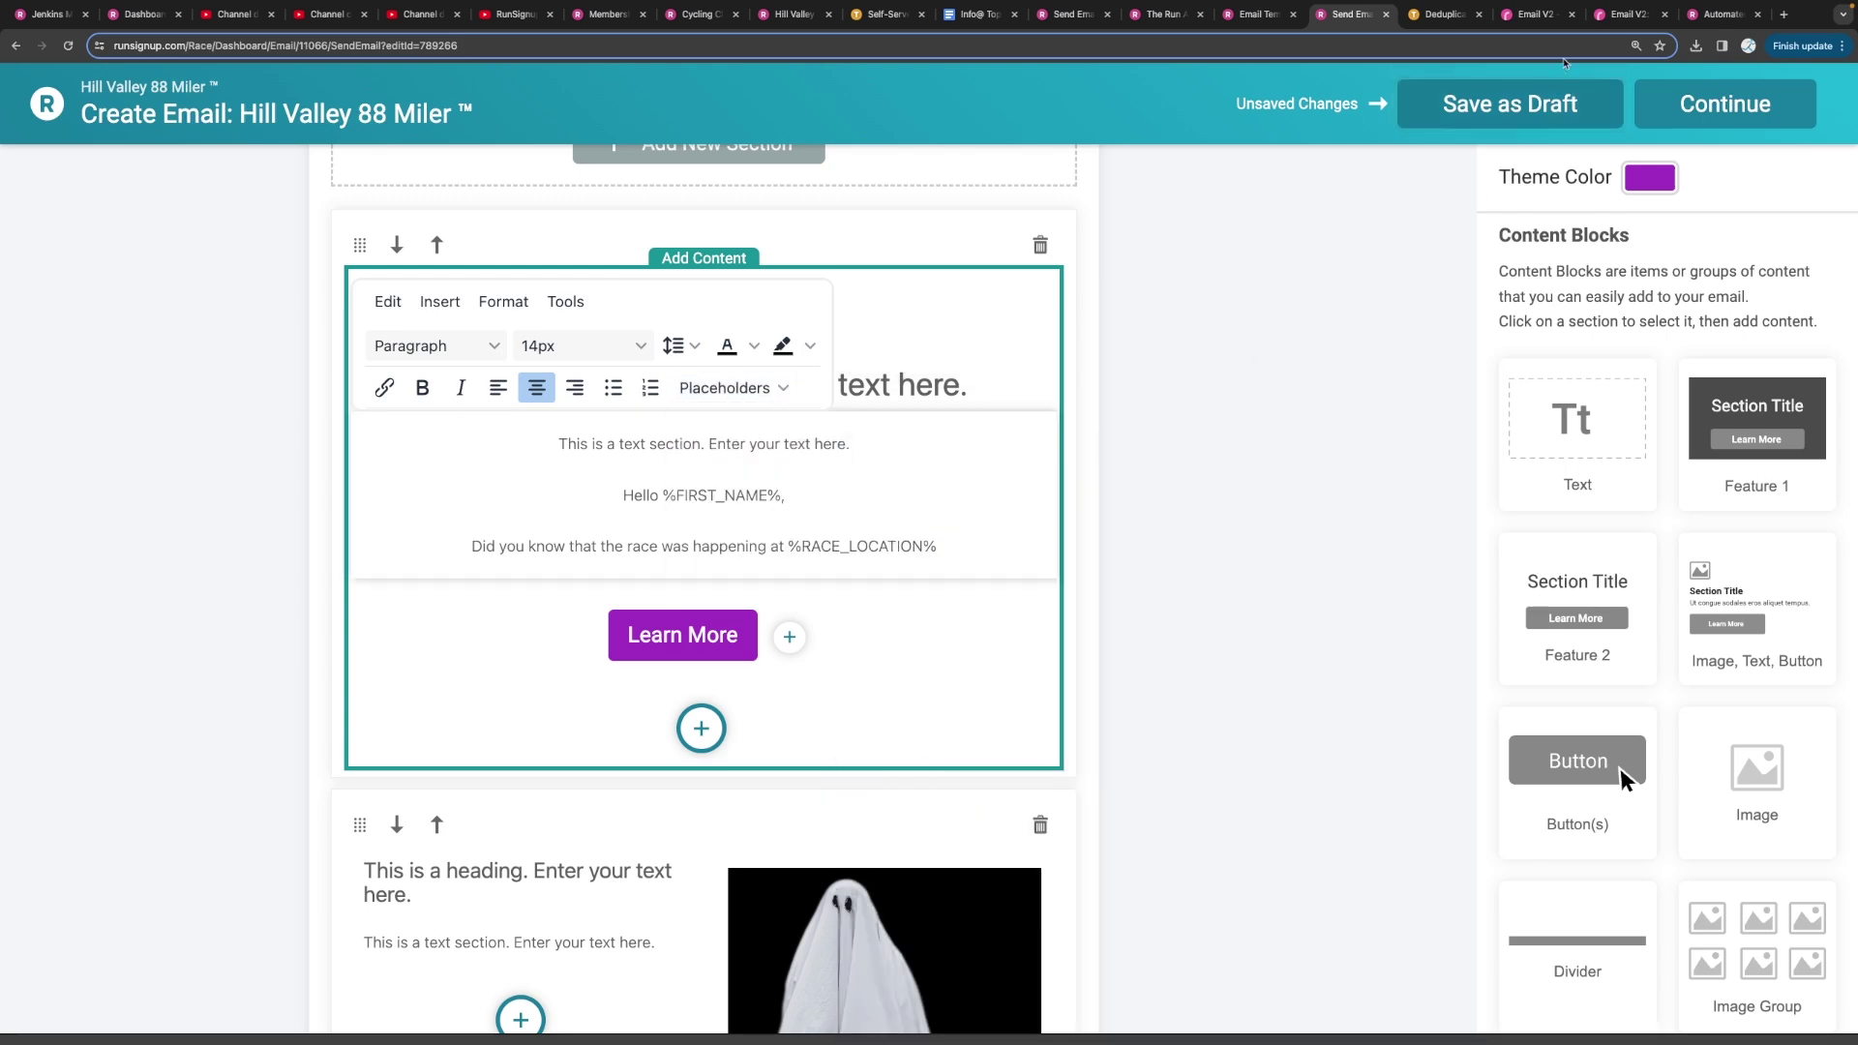
Finish editing the email content and proceed to the email's review
{"action": "left_click", "coordinate": [1708, 99]}
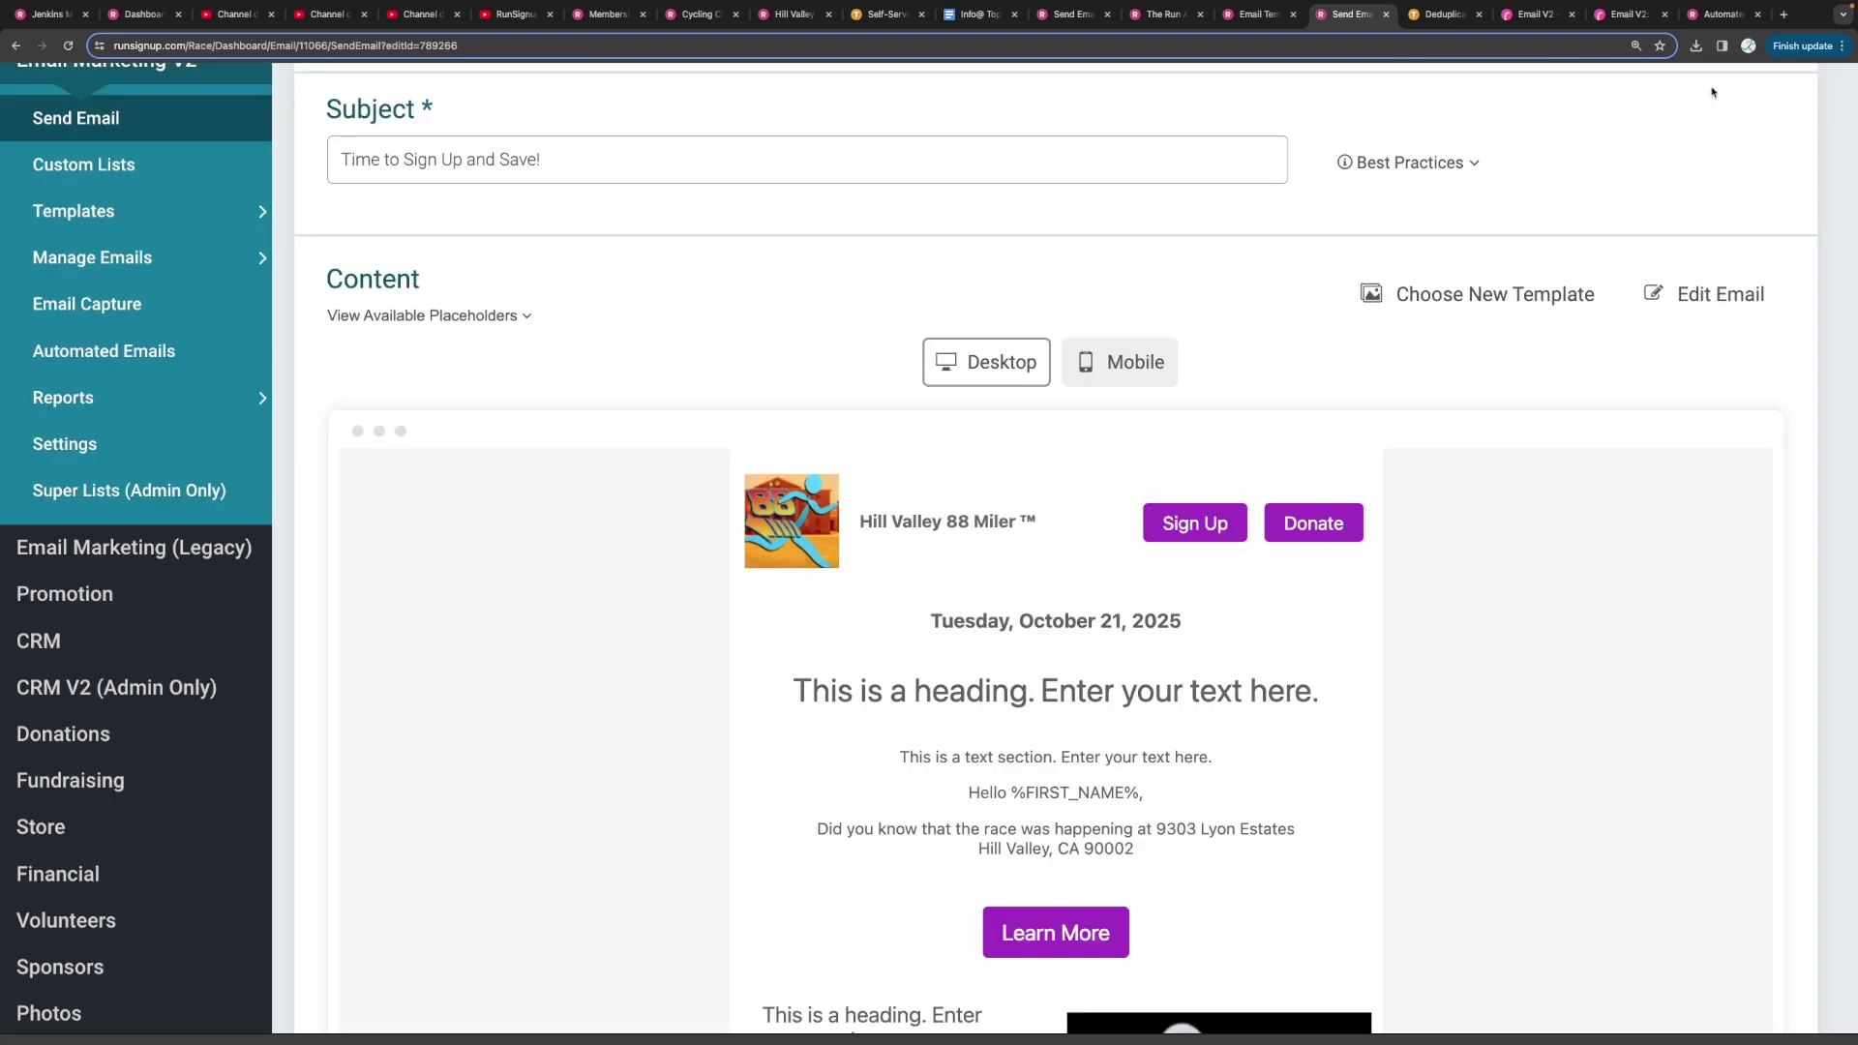
{"action": "scroll", "coordinate": [1112, 358], "scroll_direction": "down", "scroll_amount": 3}
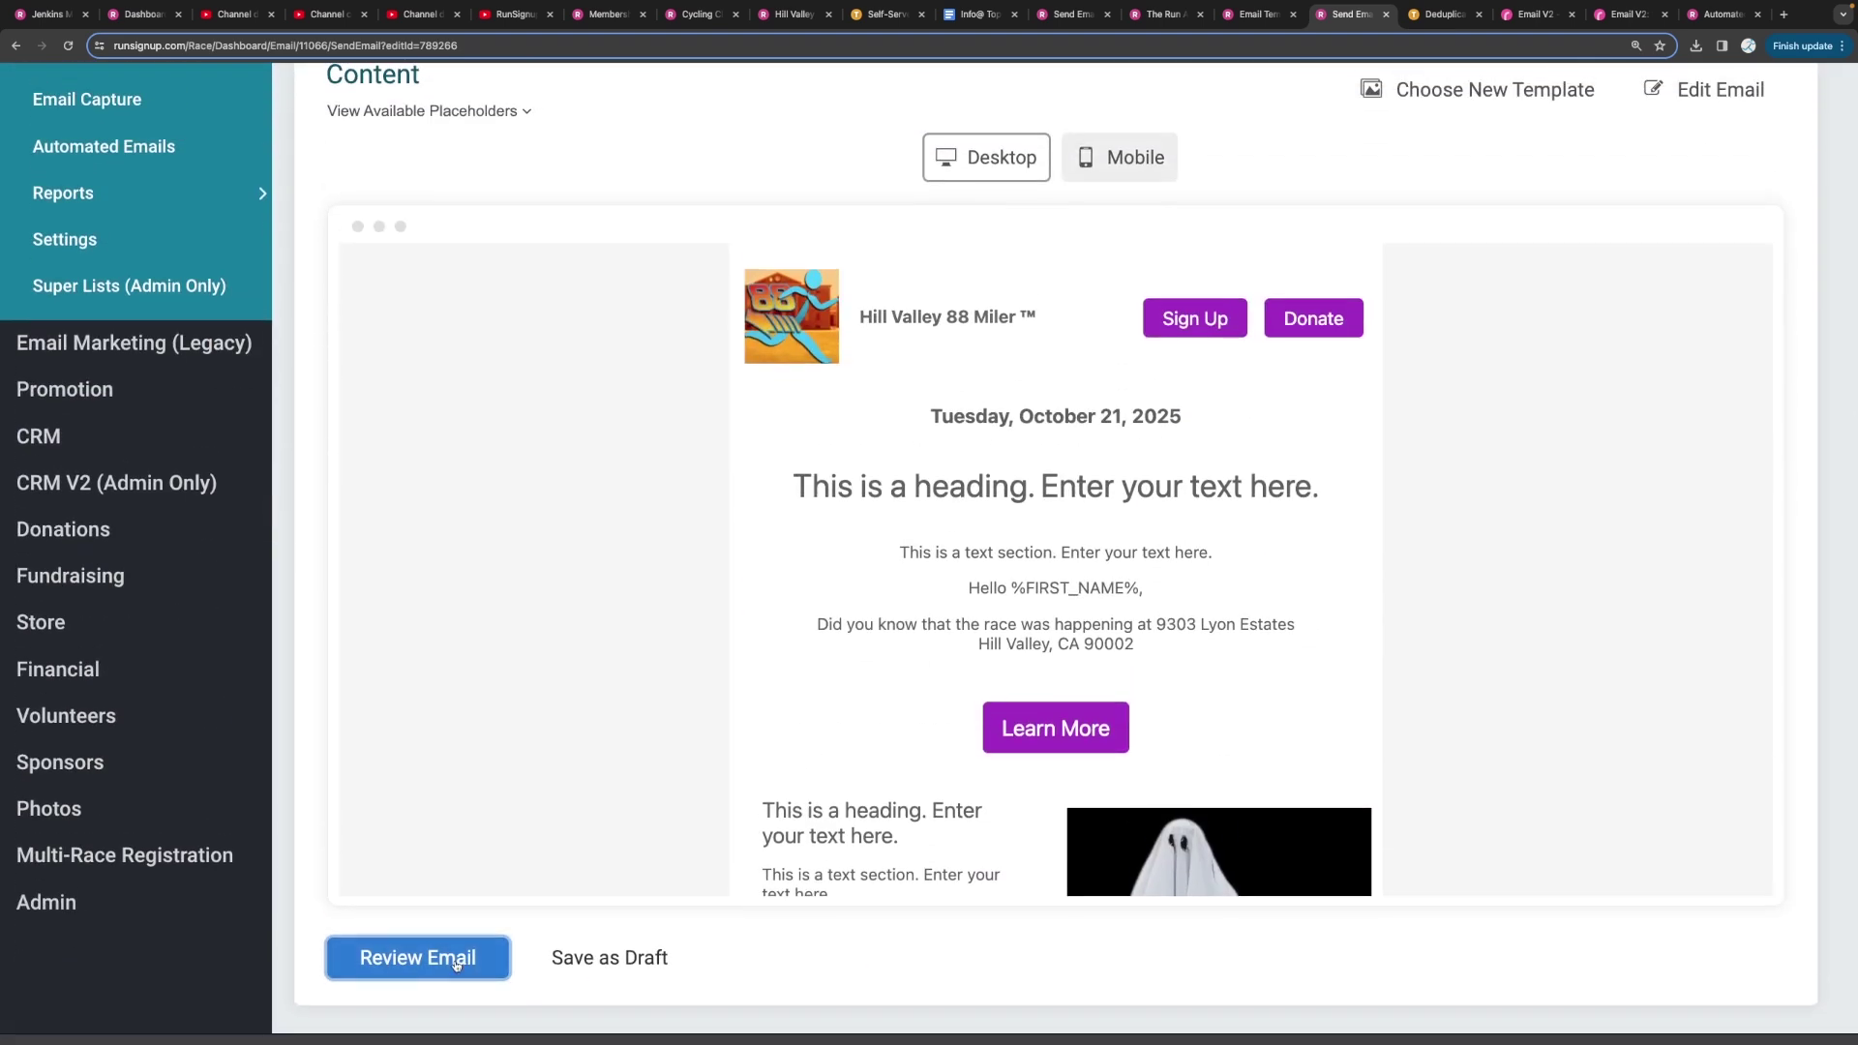
{"action": "left_click", "coordinate": [456, 961]}
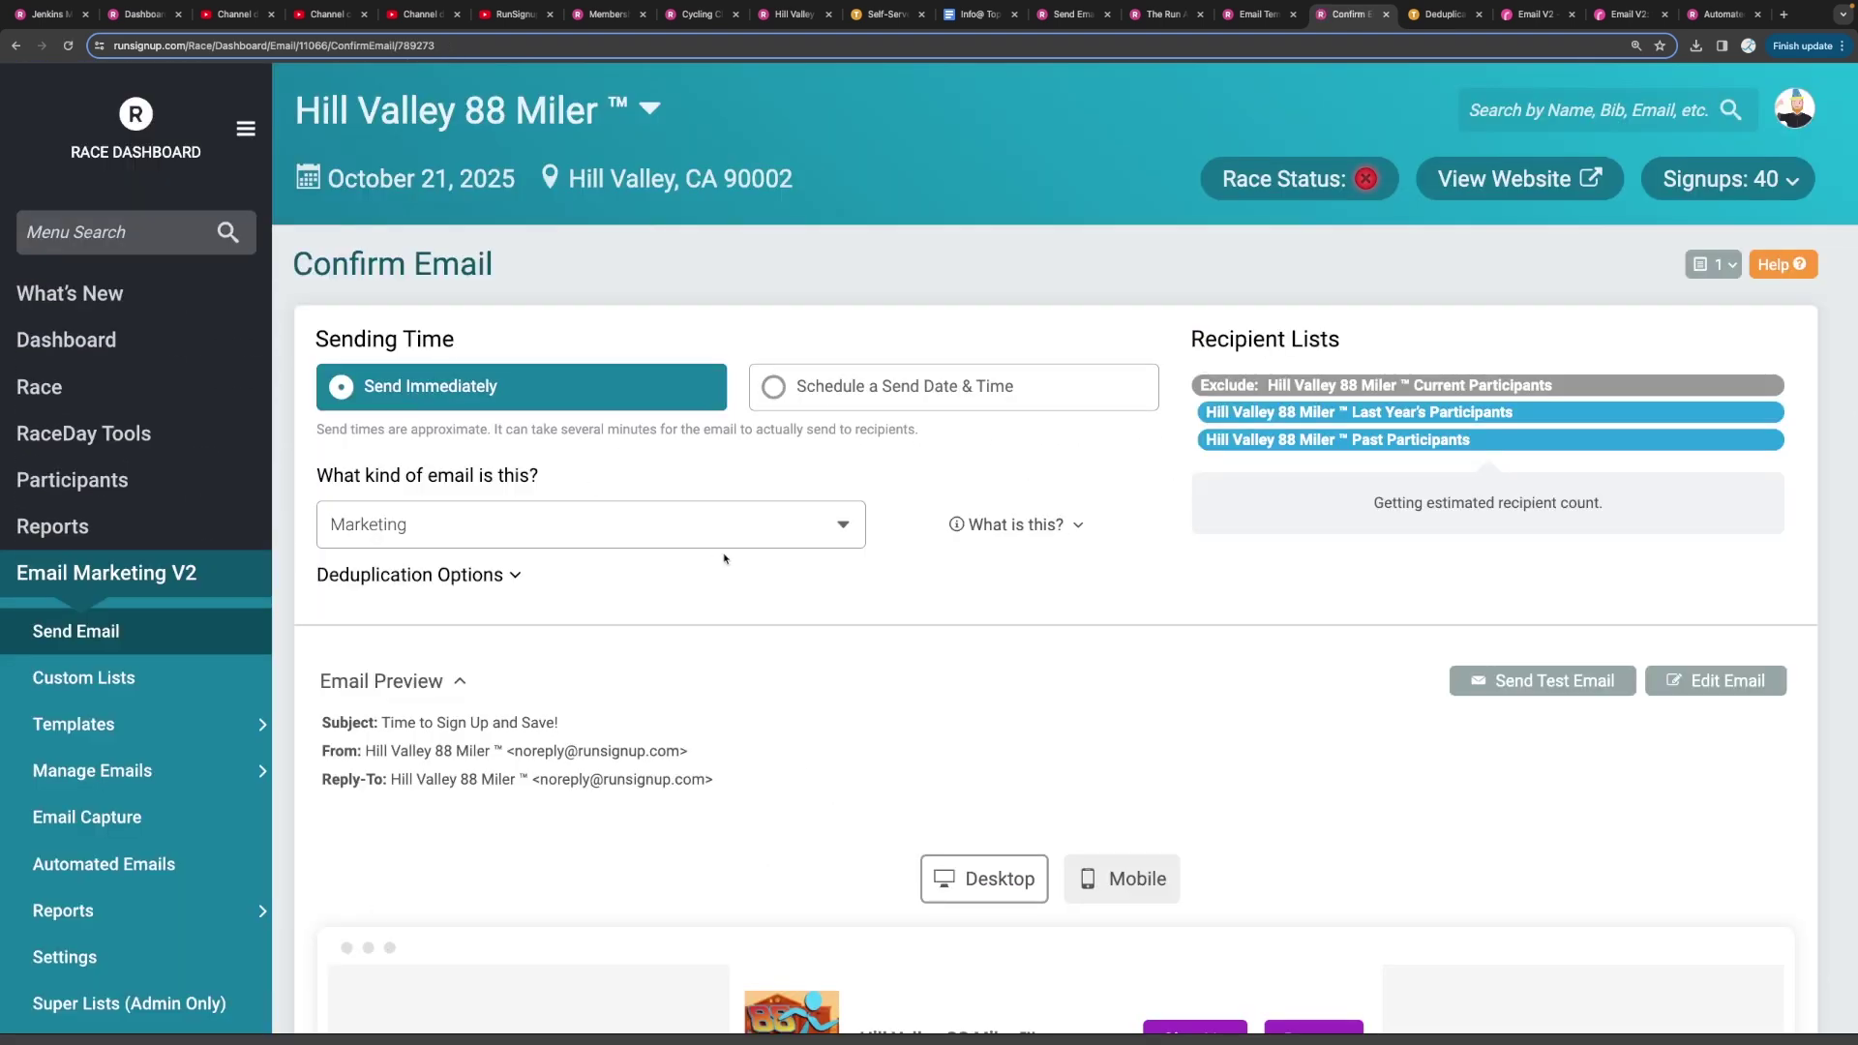
Preview the email in the mobile and desktop layouts and examine the default placeholder values section
{"action": "scroll", "coordinate": [726, 559], "scroll_direction": "down", "scroll_amount": 5}
{"action": "left_click", "coordinate": [1122, 379]}
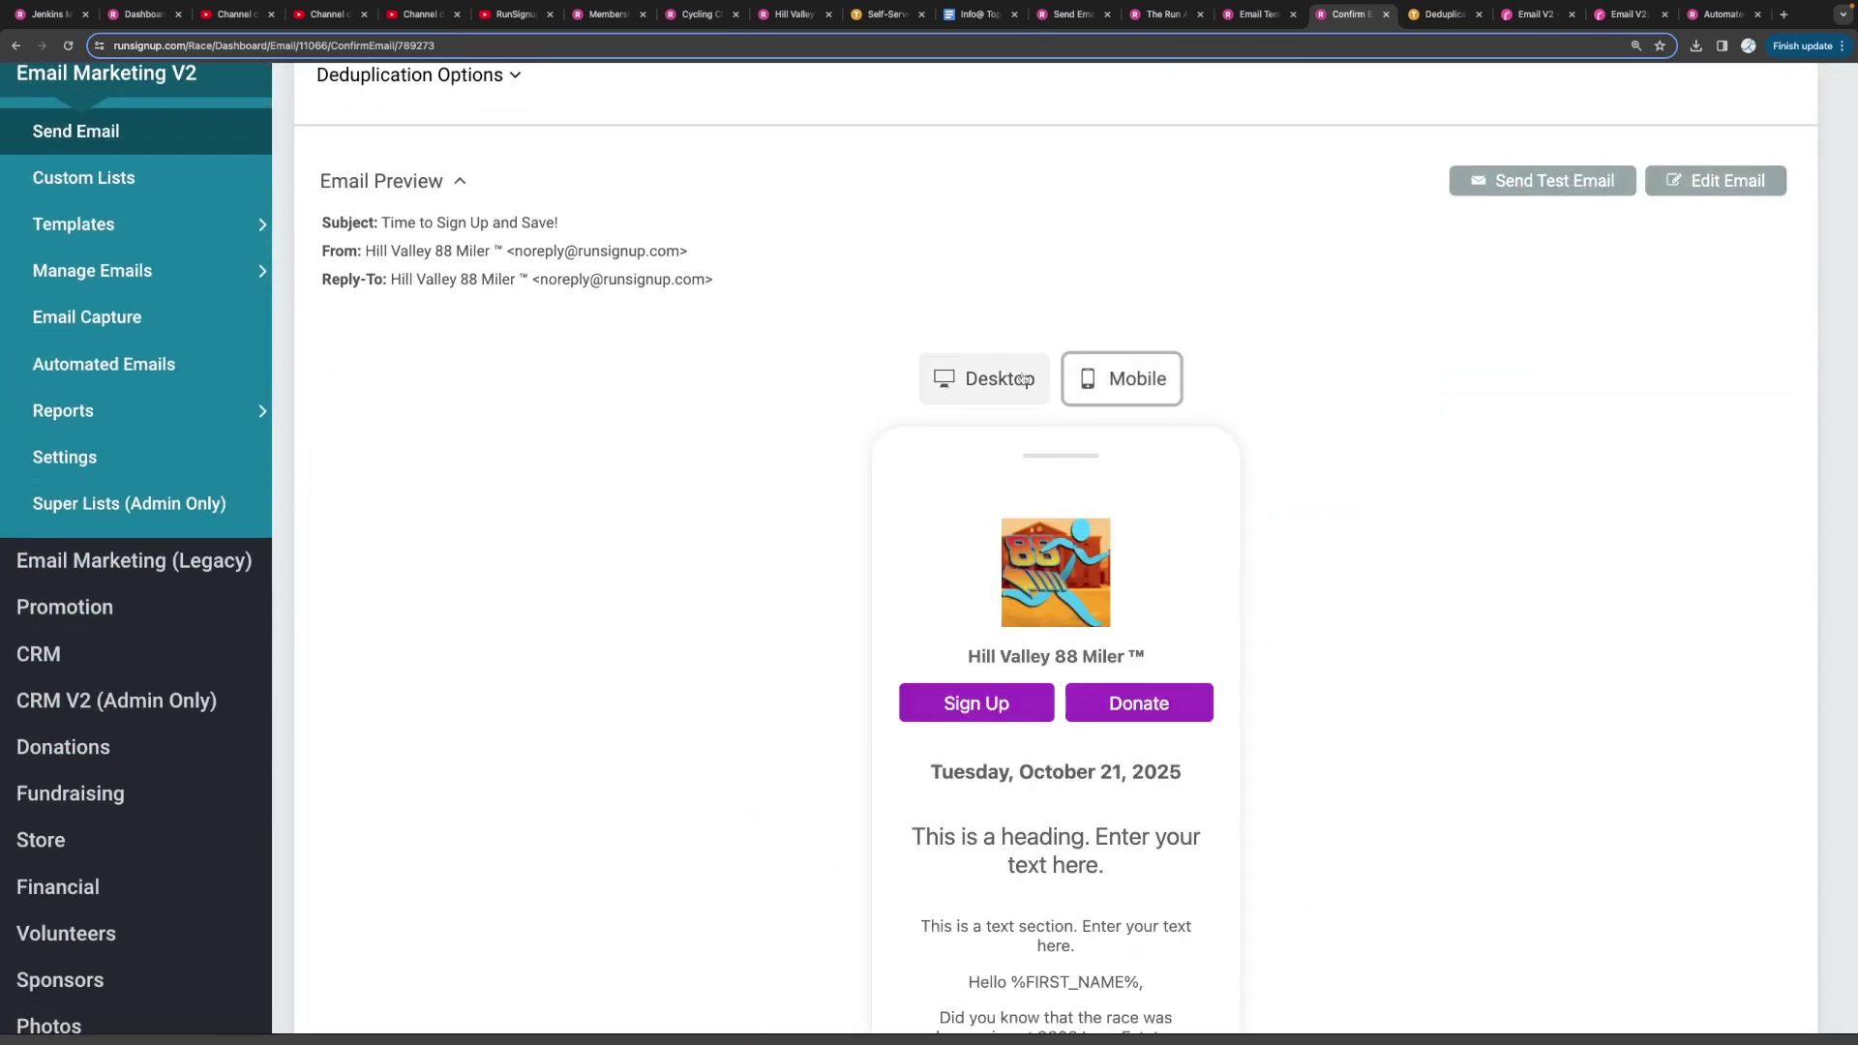
{"action": "left_click", "coordinate": [982, 385]}
{"action": "scroll", "coordinate": [760, 385], "scroll_direction": "down", "scroll_amount": 6}
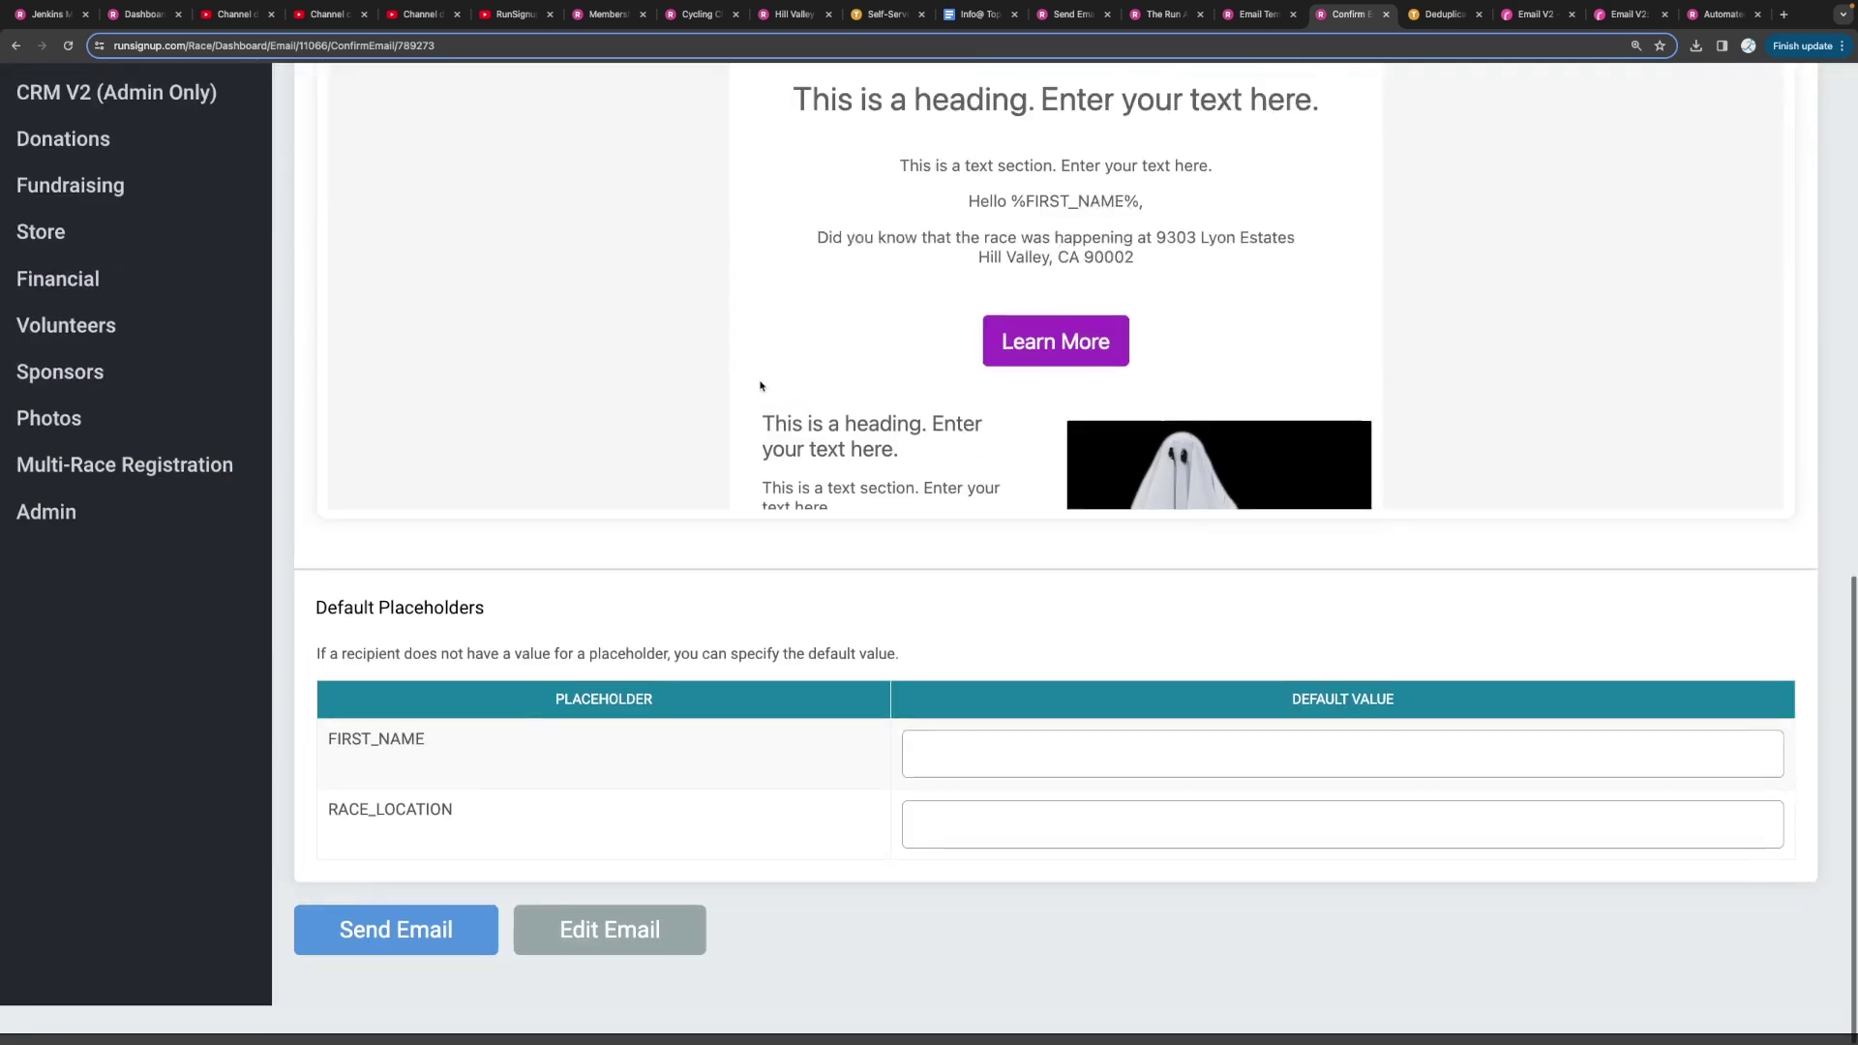